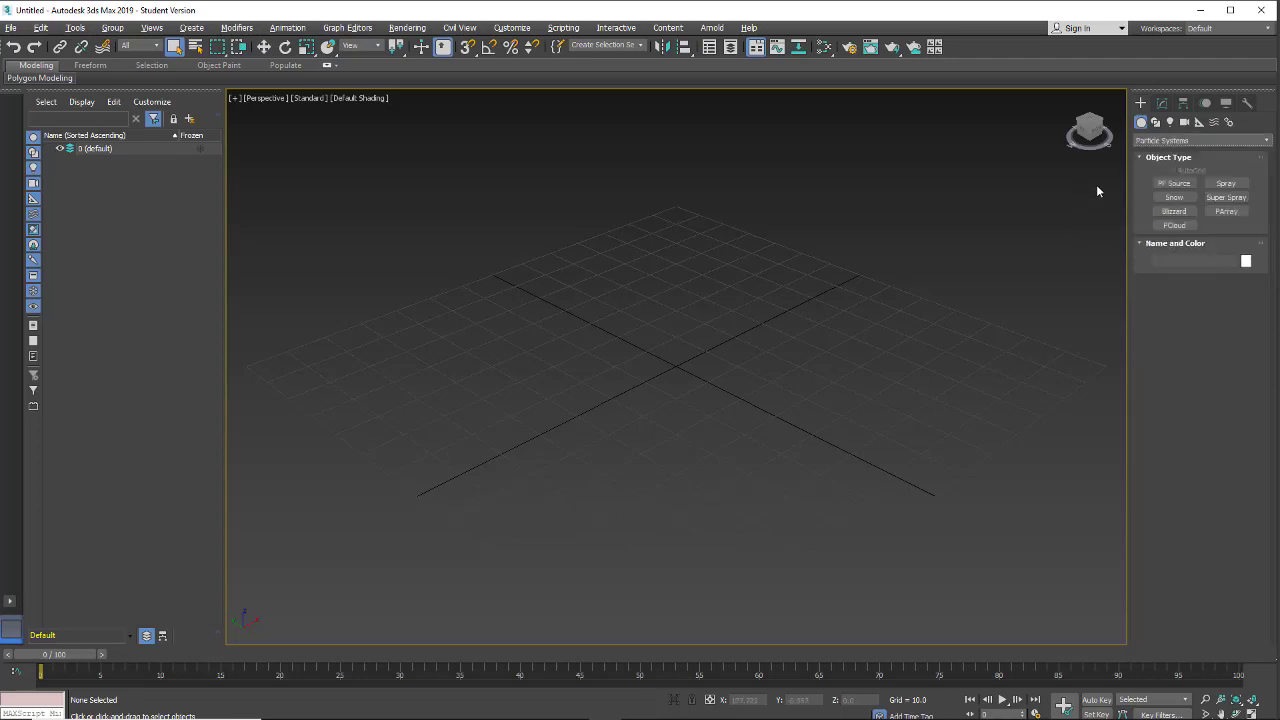
Create a Super Spray particle emitter near the grid origin, with an icon size of about 6.9.
{"action": "left_click", "coordinate": [1212, 197]}
{"action": "left_click_drag", "start_coordinate": [674, 361], "coordinate": [686, 366]}
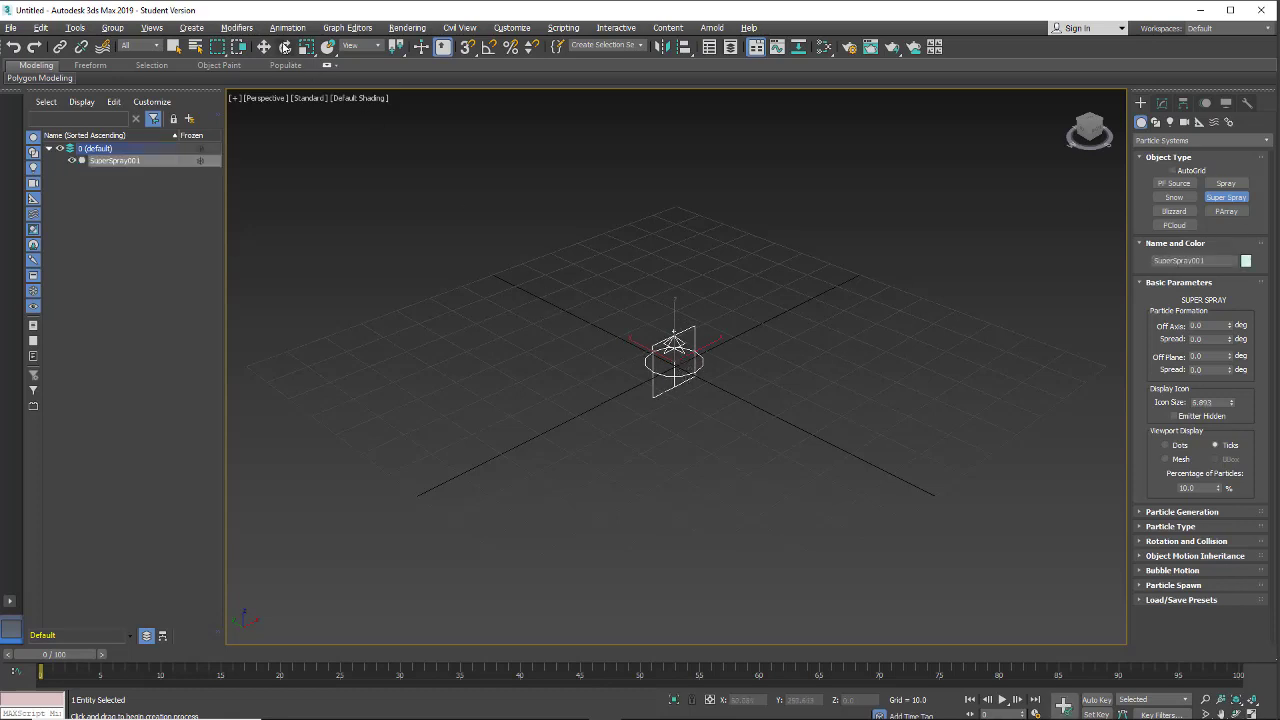
{"action": "key", "text": "w"}
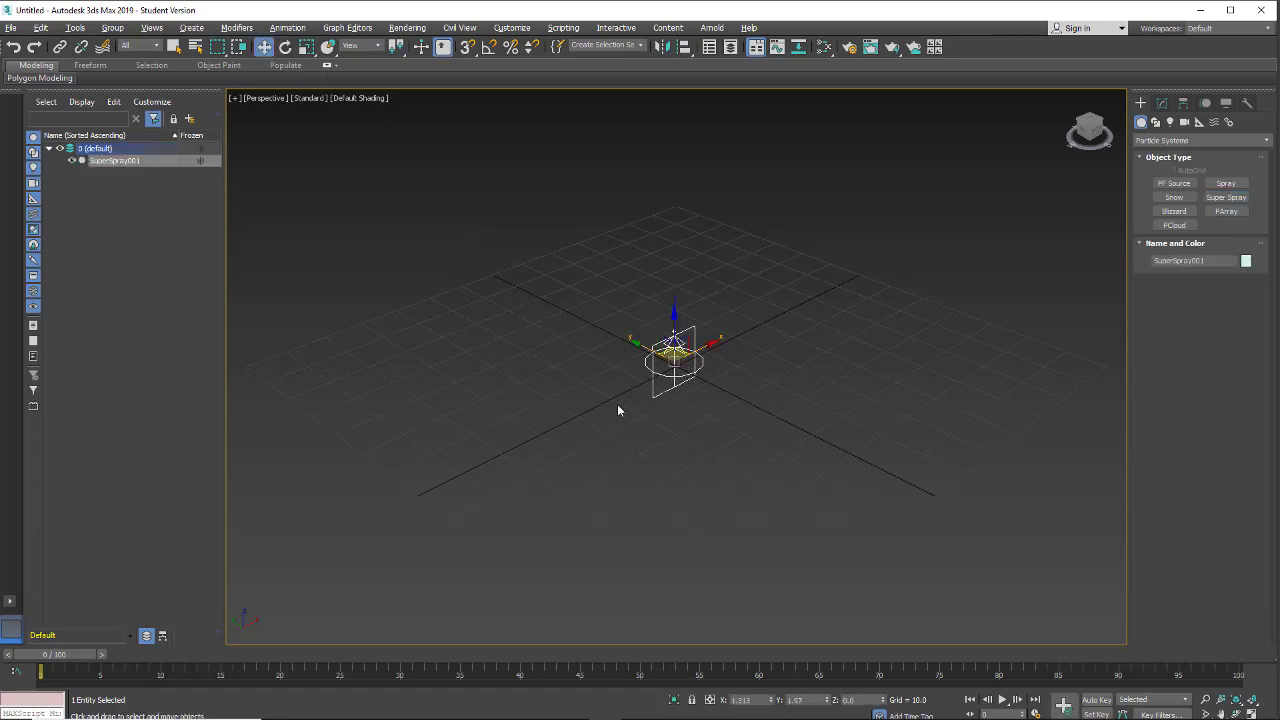
{"action": "middle_click_drag", "start_coordinate": [566, 485], "coordinate": [539, 475], "text": "alt"}
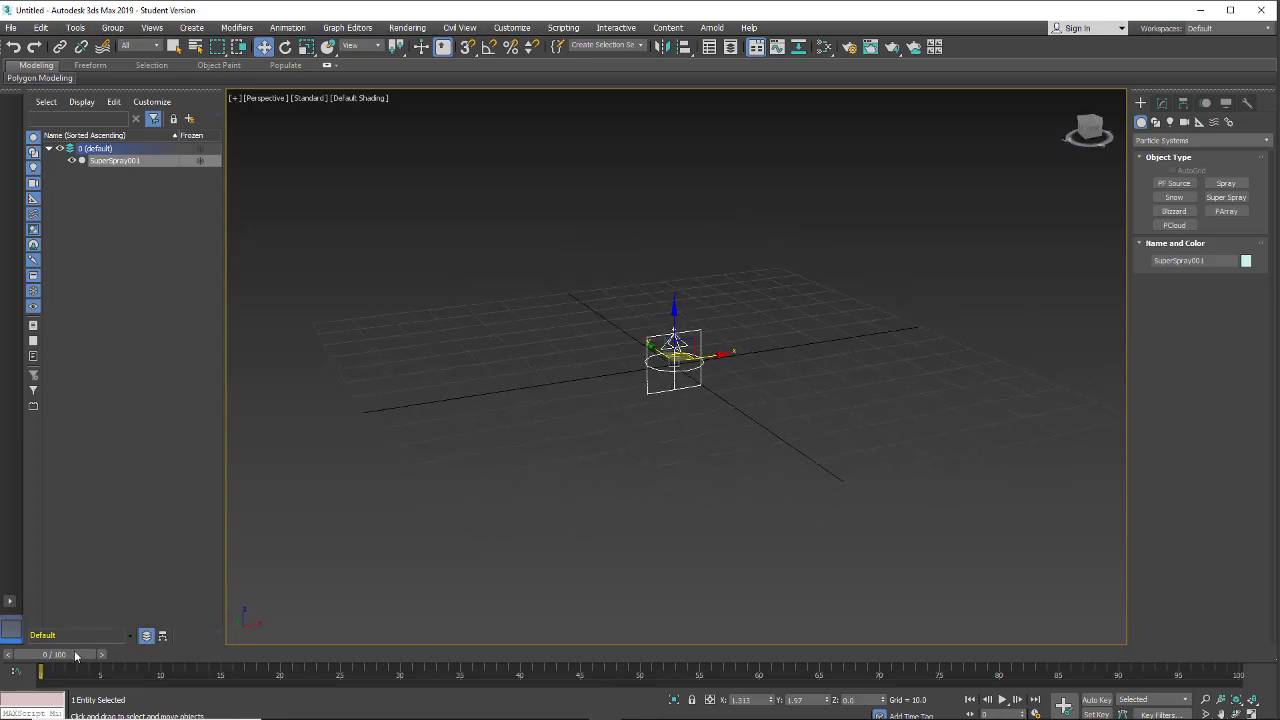
Preview the particle emission by advancing the animation to frame 15 and returning to frame 5.
{"action": "mouse_move", "coordinate": [69, 657]}
{"action": "left_mouse_down"}
{"action": "mouse_move", "coordinate": [266, 657]}
{"action": "mouse_move", "coordinate": [225, 657]}
{"action": "left_mouse_up"}
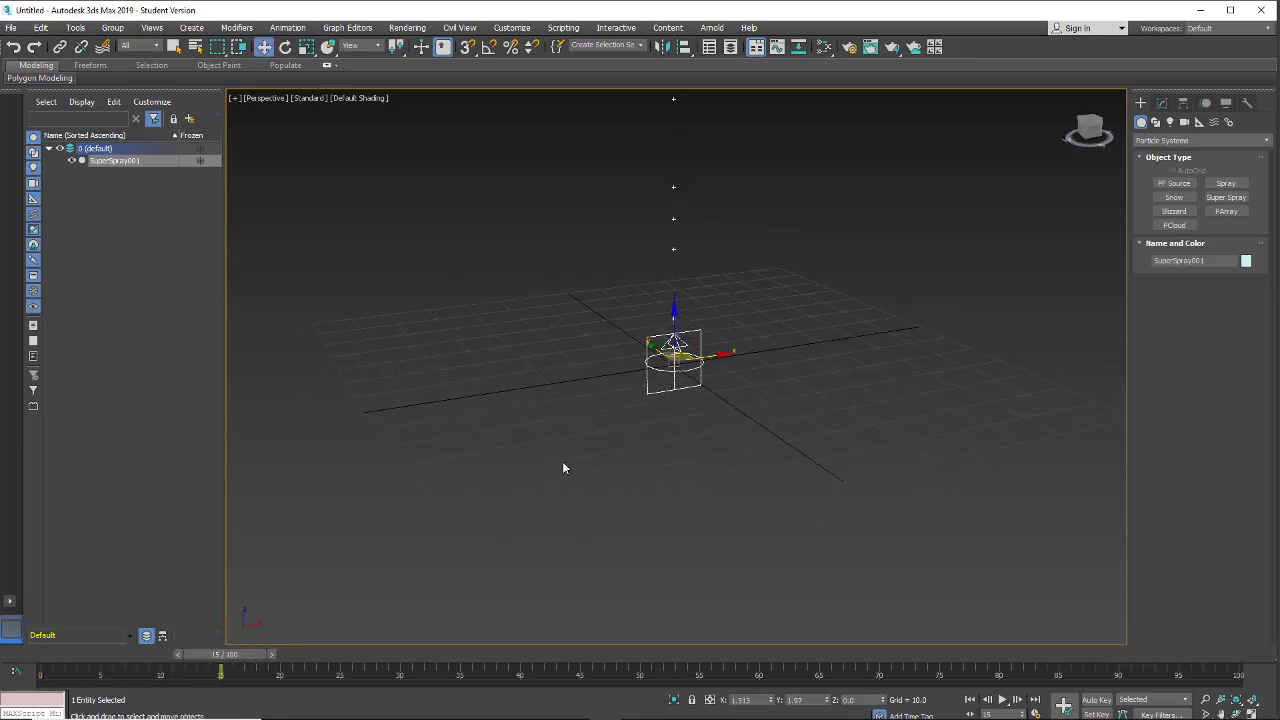
{"action": "mouse_move", "coordinate": [611, 397]}
{"action": "middle_mouse_down"}
{"action": "mouse_move", "coordinate": [646, 506]}
{"action": "mouse_move", "coordinate": [603, 606]}
{"action": "mouse_move", "coordinate": [612, 572]}
{"action": "mouse_move", "coordinate": [594, 543]}
{"action": "mouse_move", "coordinate": [466, 537]}
{"action": "mouse_move", "coordinate": [697, 523]}
{"action": "mouse_move", "coordinate": [466, 547]}
{"action": "middle_mouse_up"}
{"action": "scroll", "coordinate": [600, 528], "scroll_direction": "down", "scroll_amount": 3}
{"action": "left_click_drag", "start_coordinate": [229, 667], "coordinate": [109, 667]}
Set the emitter's Off Axis Spread to about 38 degrees and its Off Plane Spread to about 61 degrees.
{"action": "left_click", "coordinate": [1162, 104]}
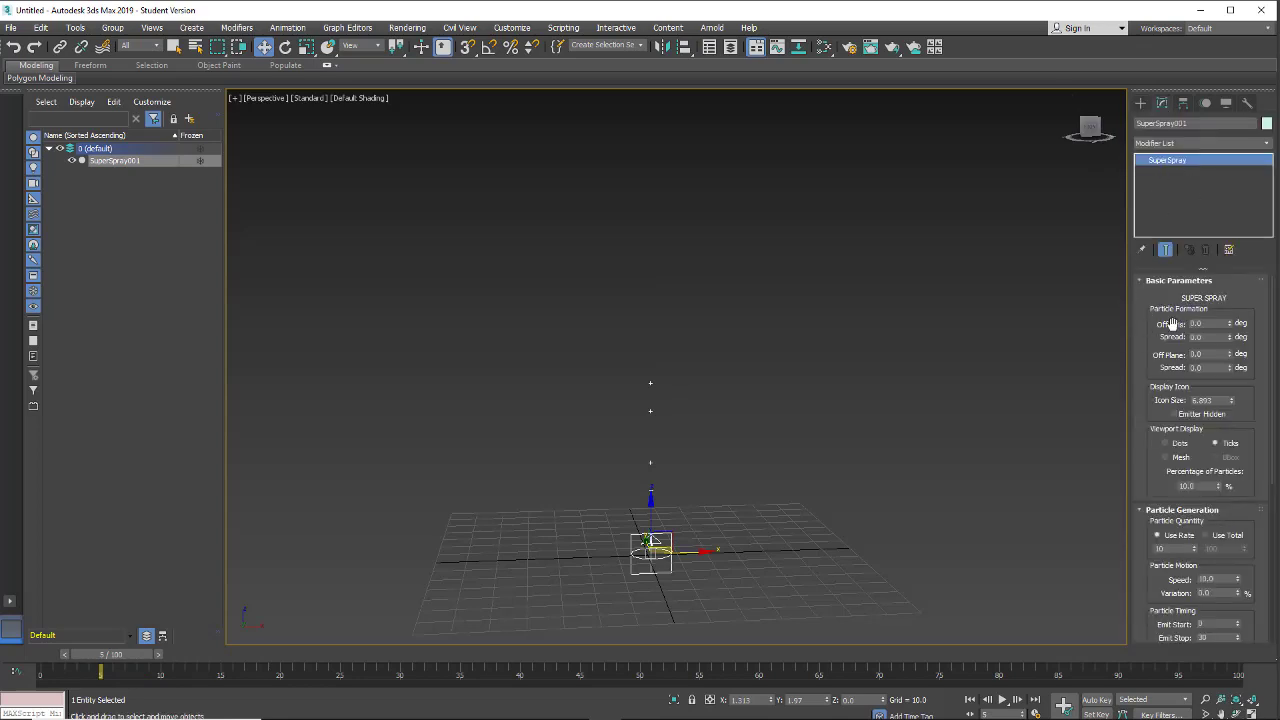
{"action": "left_click_drag", "start_coordinate": [1229, 323], "coordinate": [1210, 297]}
{"action": "type", "text": "14"}
{"action": "key", "text": "Return"}
{"action": "left_click_drag", "start_coordinate": [1230, 336], "coordinate": [1230, 309]}
{"action": "middle_click_drag", "start_coordinate": [720, 537], "coordinate": [839, 465], "text": "alt"}
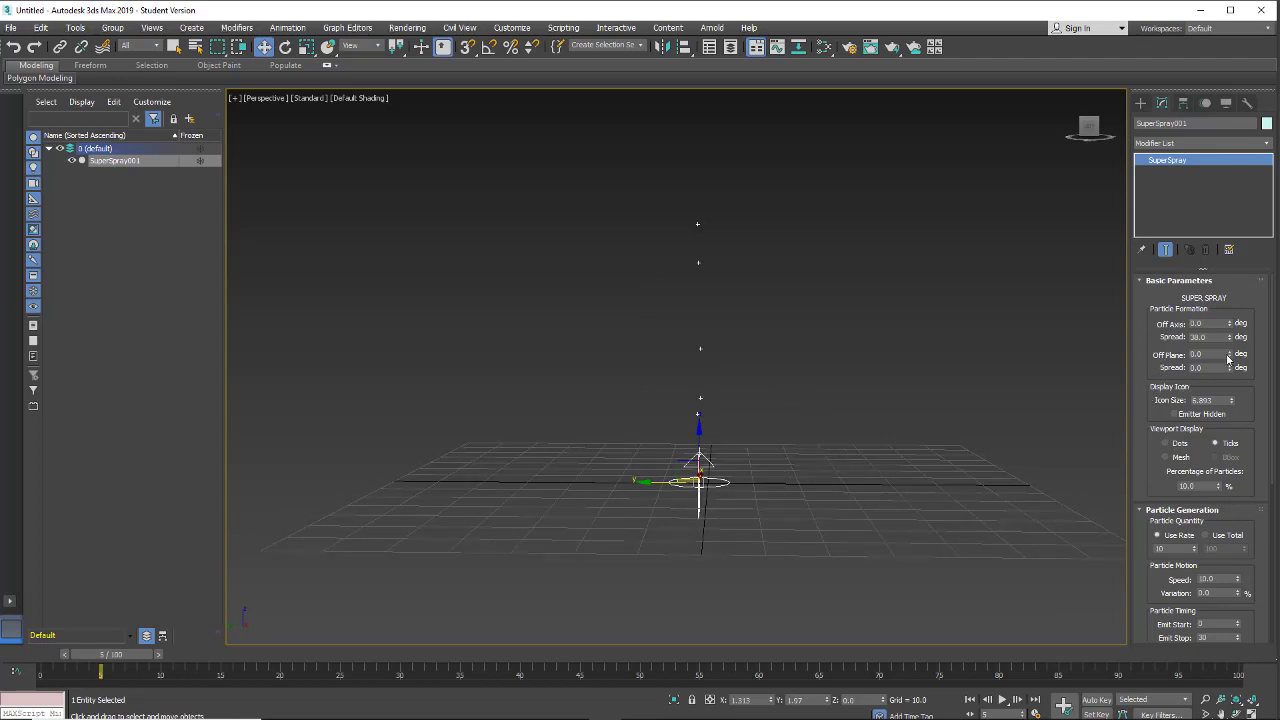
{"action": "left_click_drag", "start_coordinate": [1230, 370], "coordinate": [1229, 358]}
{"action": "middle_click_drag", "start_coordinate": [1011, 420], "coordinate": [980, 460], "text": "alt"}
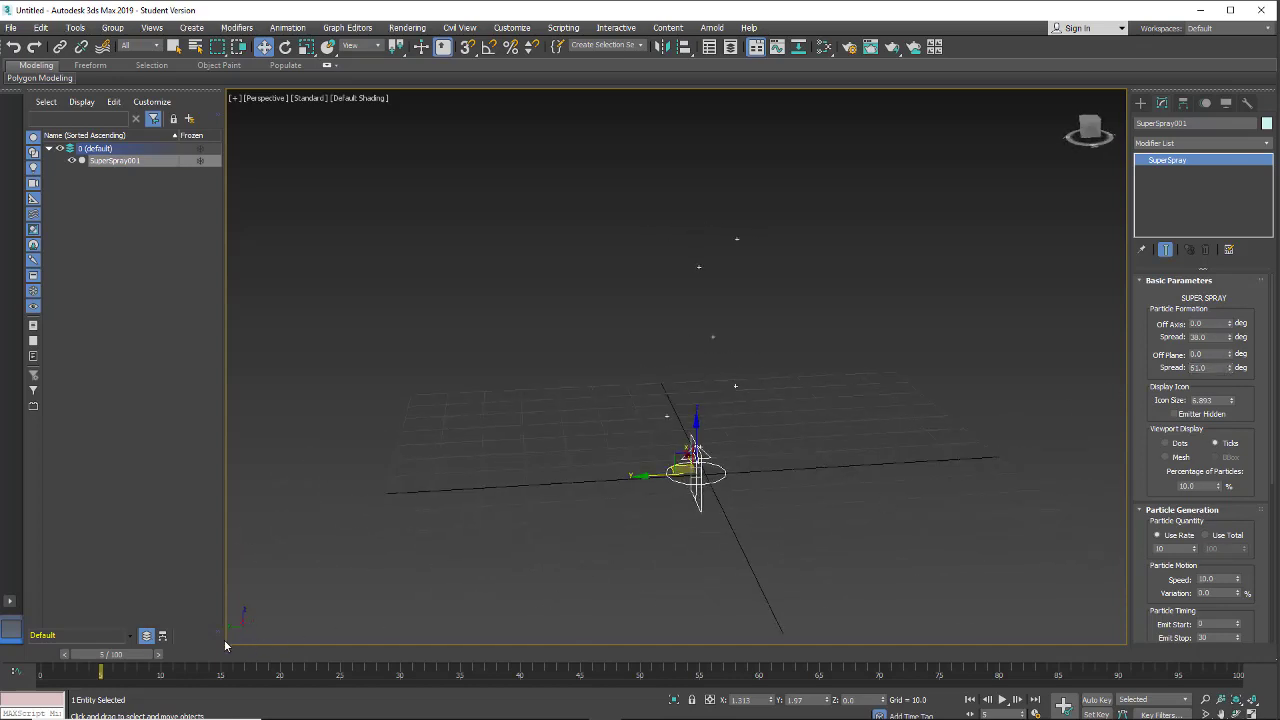
Move the animation to frame 13 and display the particles as Mesh in the viewport.
{"action": "left_click_drag", "start_coordinate": [145, 657], "coordinate": [241, 657]}
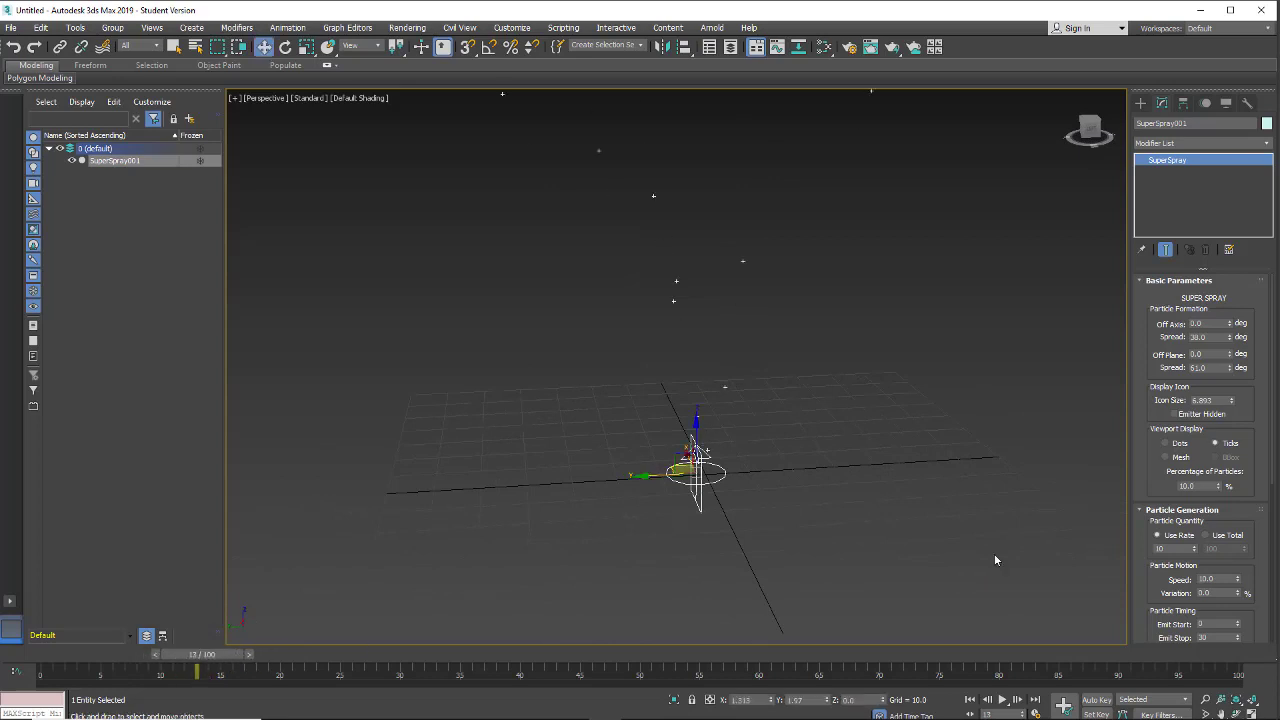
{"action": "left_click", "coordinate": [1166, 458]}
{"action": "middle_click_drag", "start_coordinate": [822, 464], "coordinate": [835, 497]}
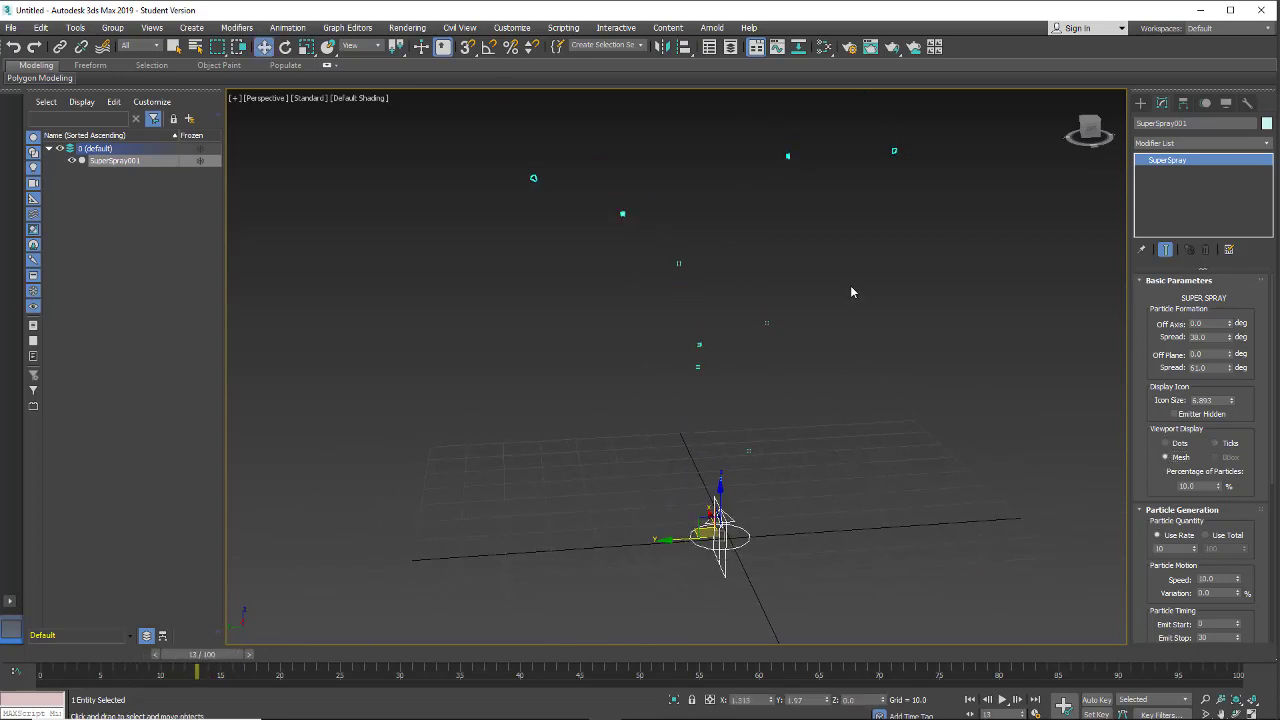
{"action": "scroll", "coordinate": [848, 289], "scroll_direction": "up", "scroll_amount": 5}
{"action": "scroll", "coordinate": [700, 450], "scroll_direction": "down", "scroll_amount": 10}
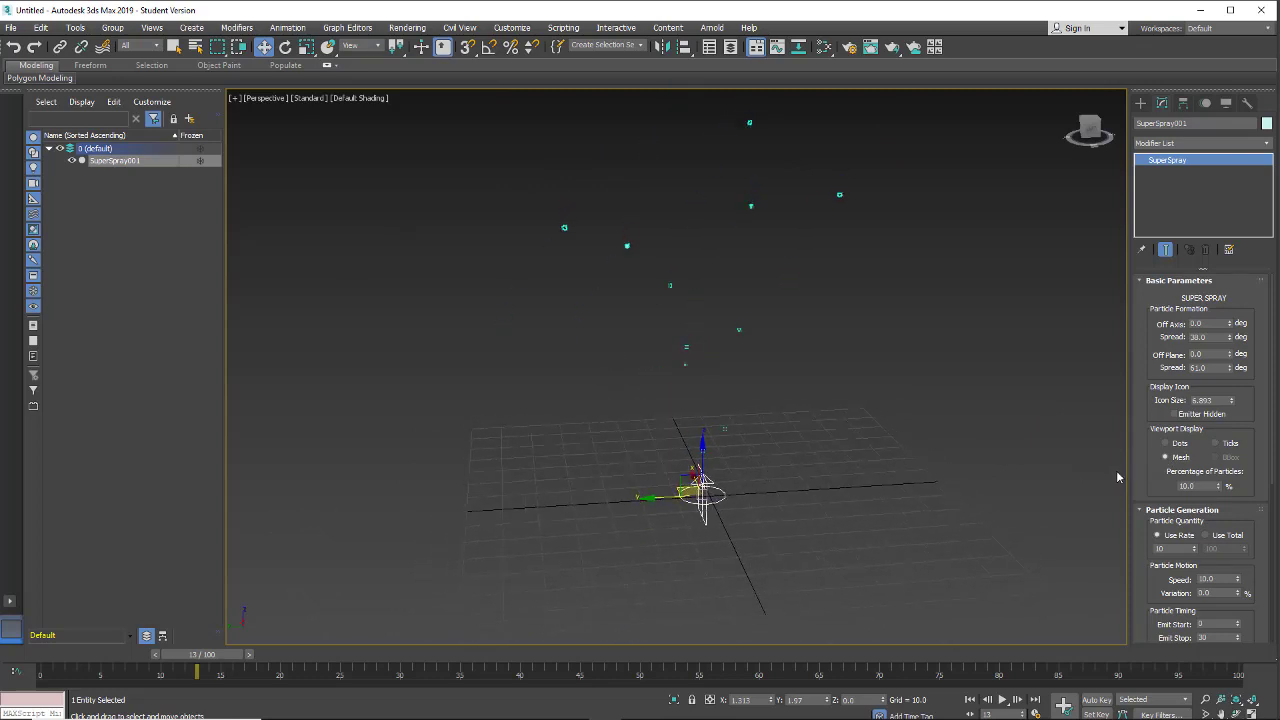
Switch the particle quantity to Use Total with 3000 particles and check the denser spray with the emitter deselected and reselected.
{"action": "left_click", "coordinate": [1206, 535]}
{"action": "double_click", "coordinate": [1220, 548]}
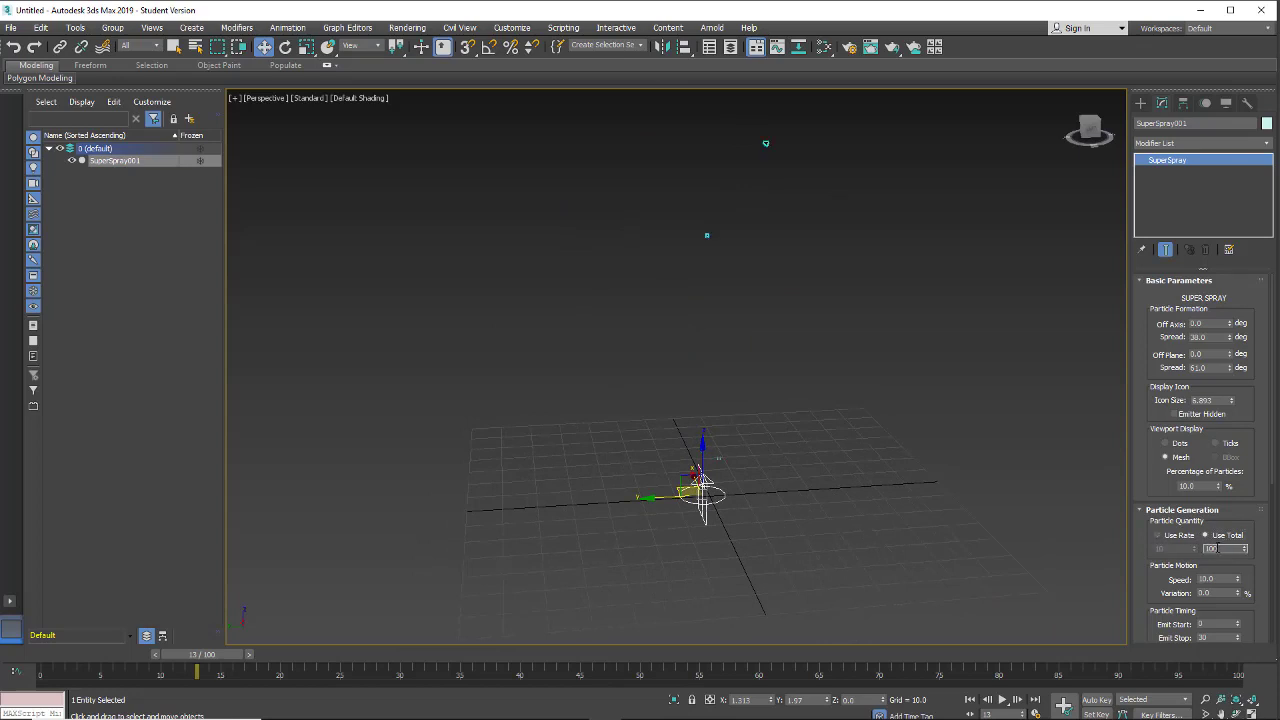
{"action": "left_click", "coordinate": [1222, 549]}
{"action": "double_click", "coordinate": [1211, 548]}
{"action": "type", "text": "3000"}
{"action": "key", "text": "Return"}
{"action": "left_click", "coordinate": [1063, 536]}
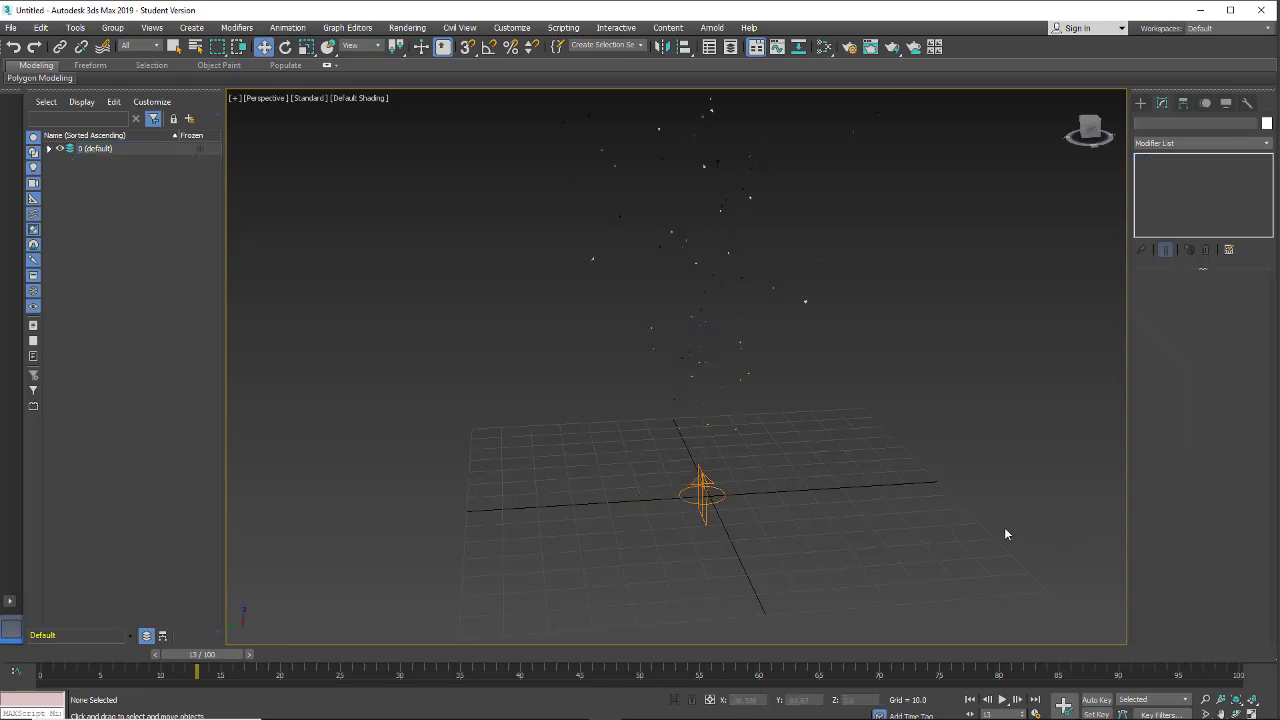
{"action": "middle_click_drag", "start_coordinate": [872, 510], "coordinate": [864, 514]}
{"action": "scroll", "coordinate": [816, 489], "scroll_direction": "up", "scroll_amount": 3}
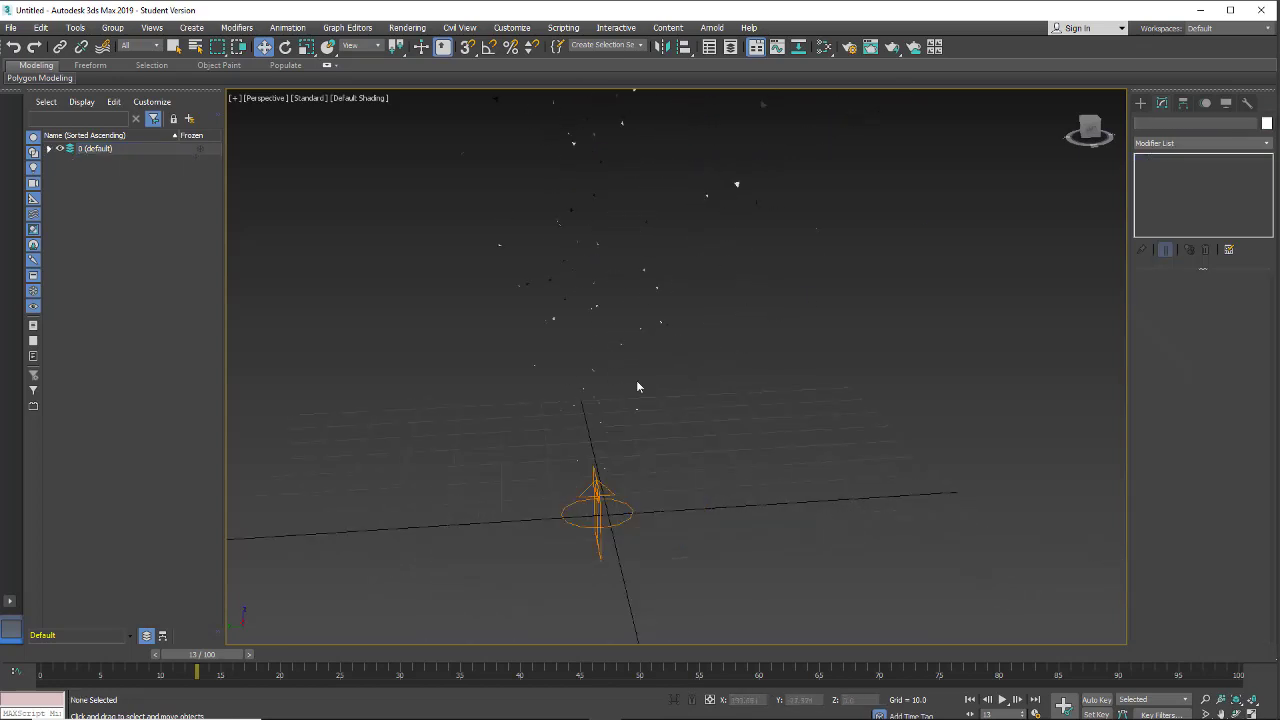
{"action": "left_click", "coordinate": [637, 386]}
{"action": "middle_click_drag", "start_coordinate": [771, 526], "coordinate": [869, 489]}
{"action": "scroll", "coordinate": [885, 509], "scroll_direction": "down", "scroll_amount": 2}
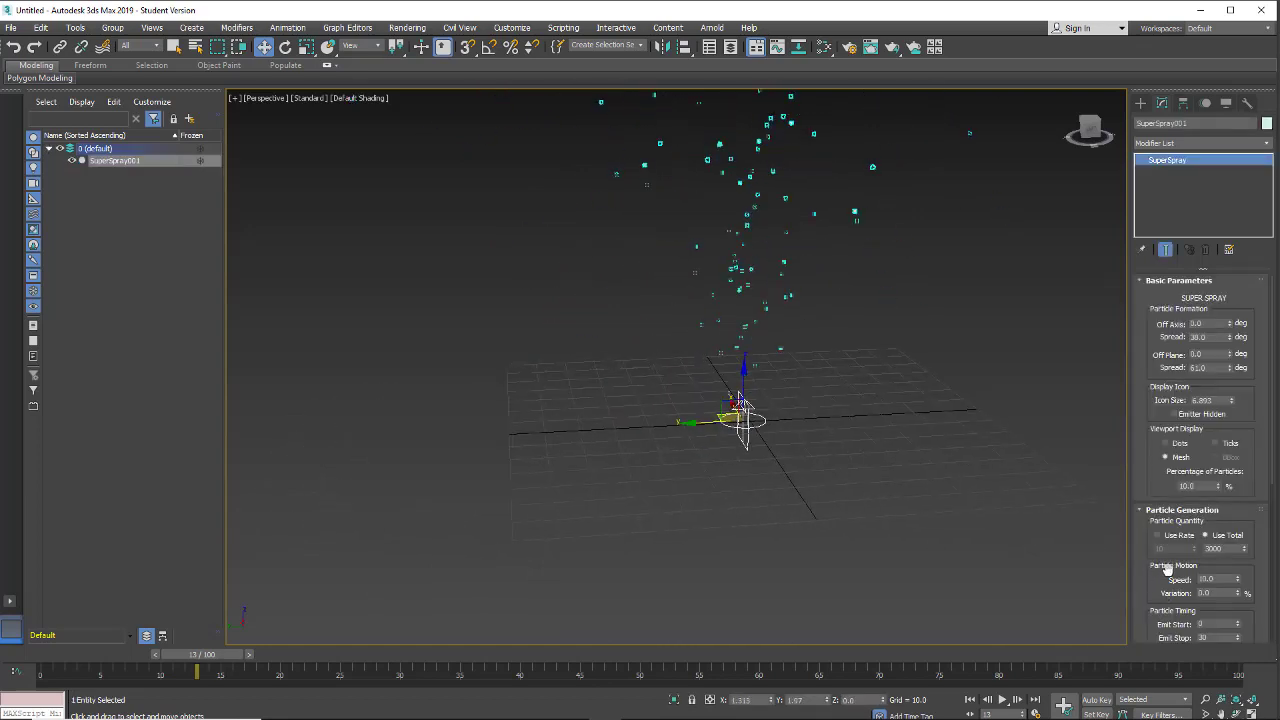
Try the Cube shape for the emitter's standard particles and inspect the result up close.
{"action": "left_click_drag", "start_coordinate": [1163, 588], "coordinate": [1150, 342]}
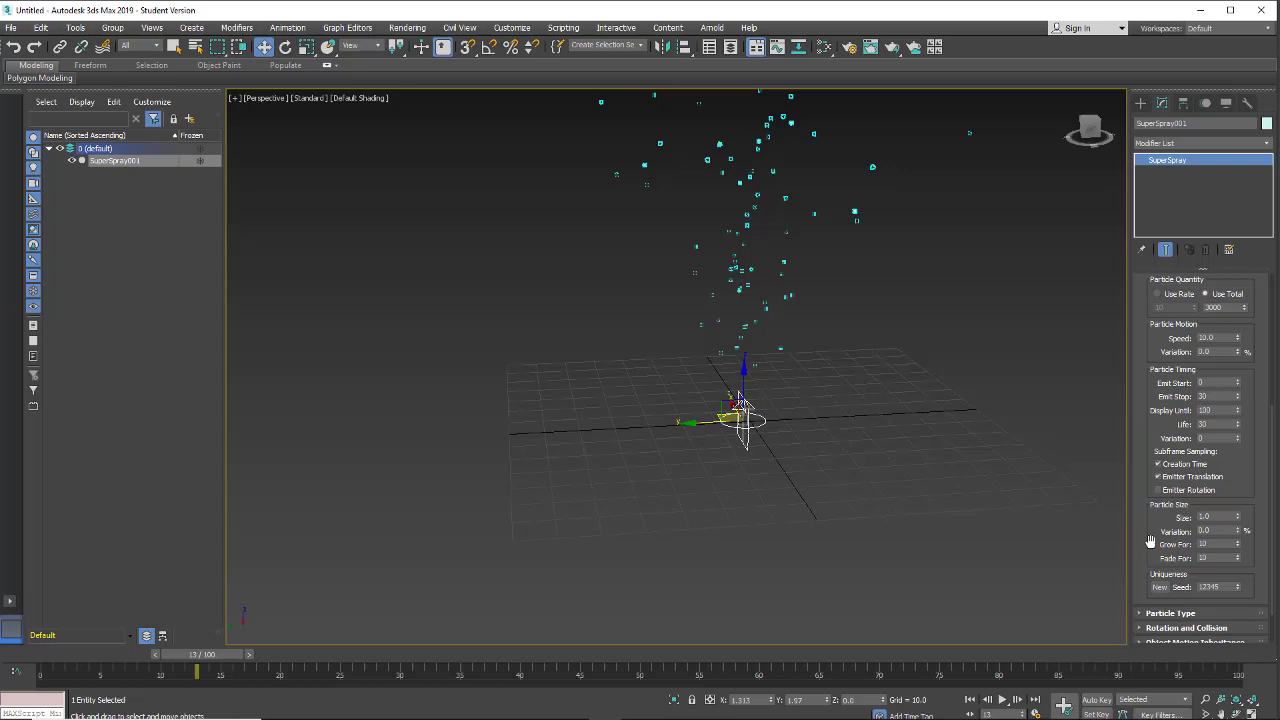
{"action": "left_click_drag", "start_coordinate": [1152, 550], "coordinate": [1169, 300]}
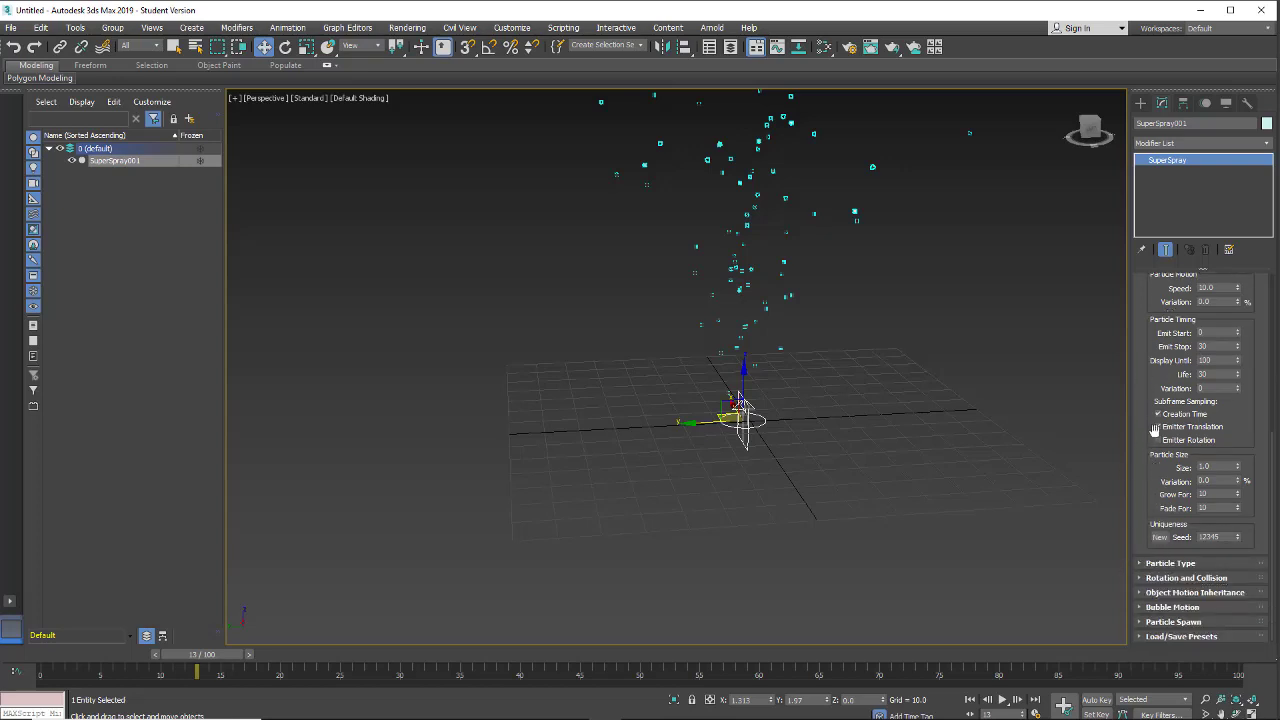
{"action": "left_click", "coordinate": [1142, 564]}
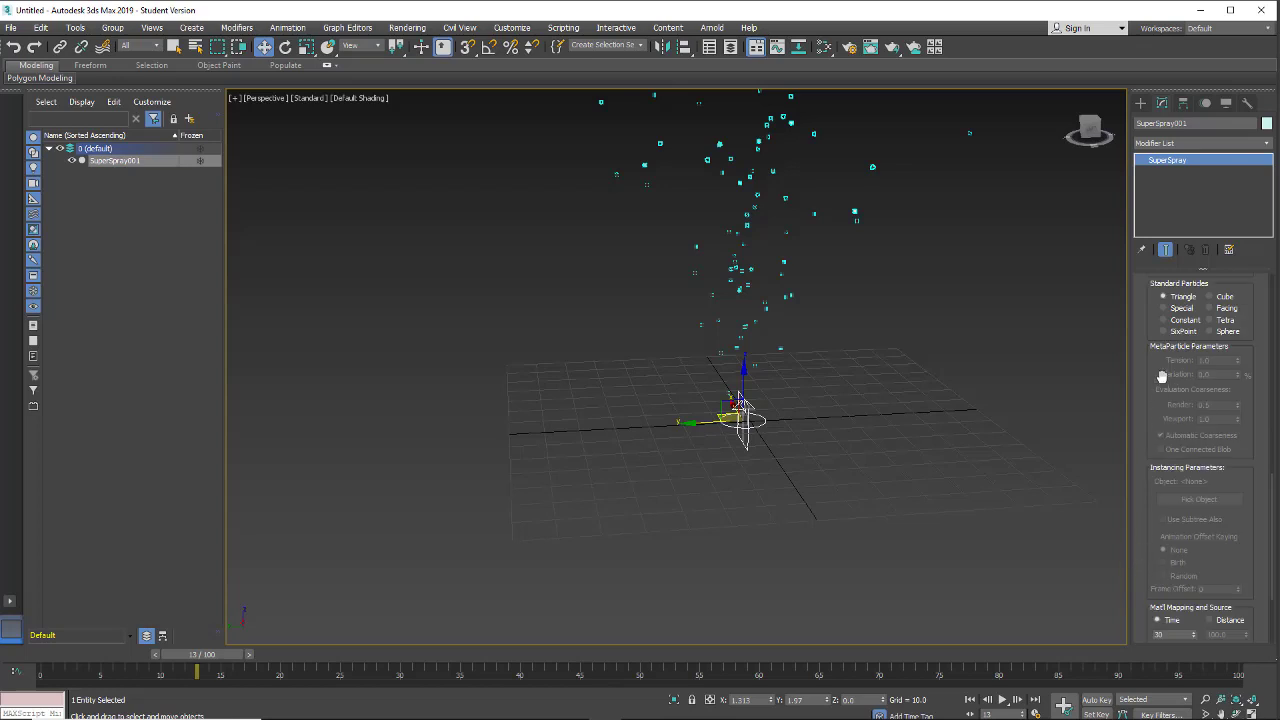
{"action": "left_click_drag", "start_coordinate": [1155, 306], "coordinate": [1224, 440]}
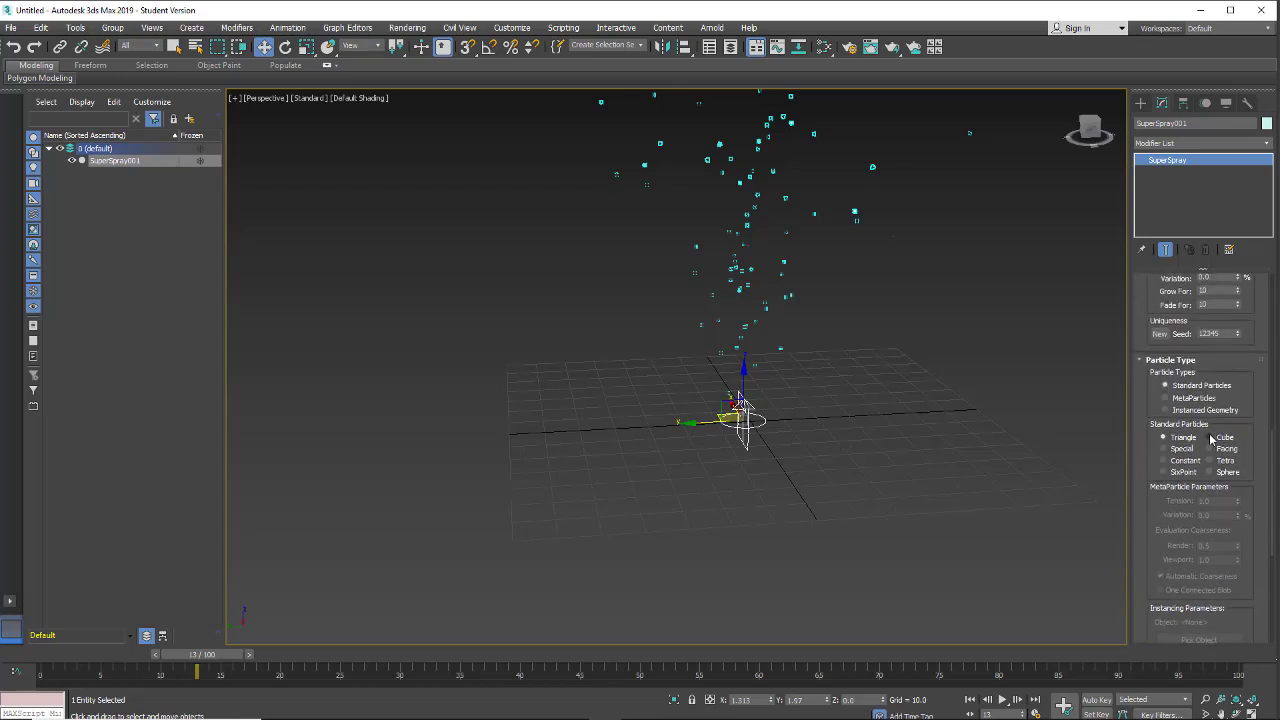
{"action": "left_click", "coordinate": [1211, 438]}
{"action": "scroll", "coordinate": [956, 357], "scroll_direction": "up", "scroll_amount": 6}
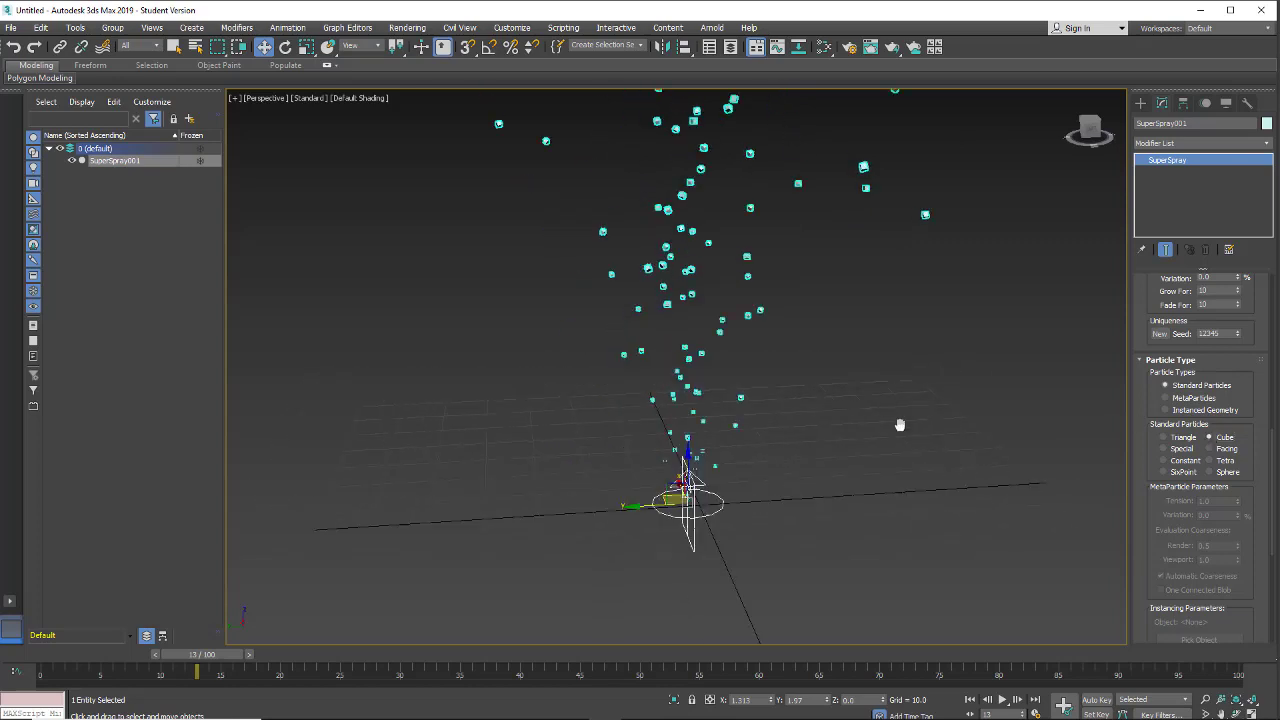
{"action": "middle_click_drag", "start_coordinate": [805, 304], "coordinate": [899, 442]}
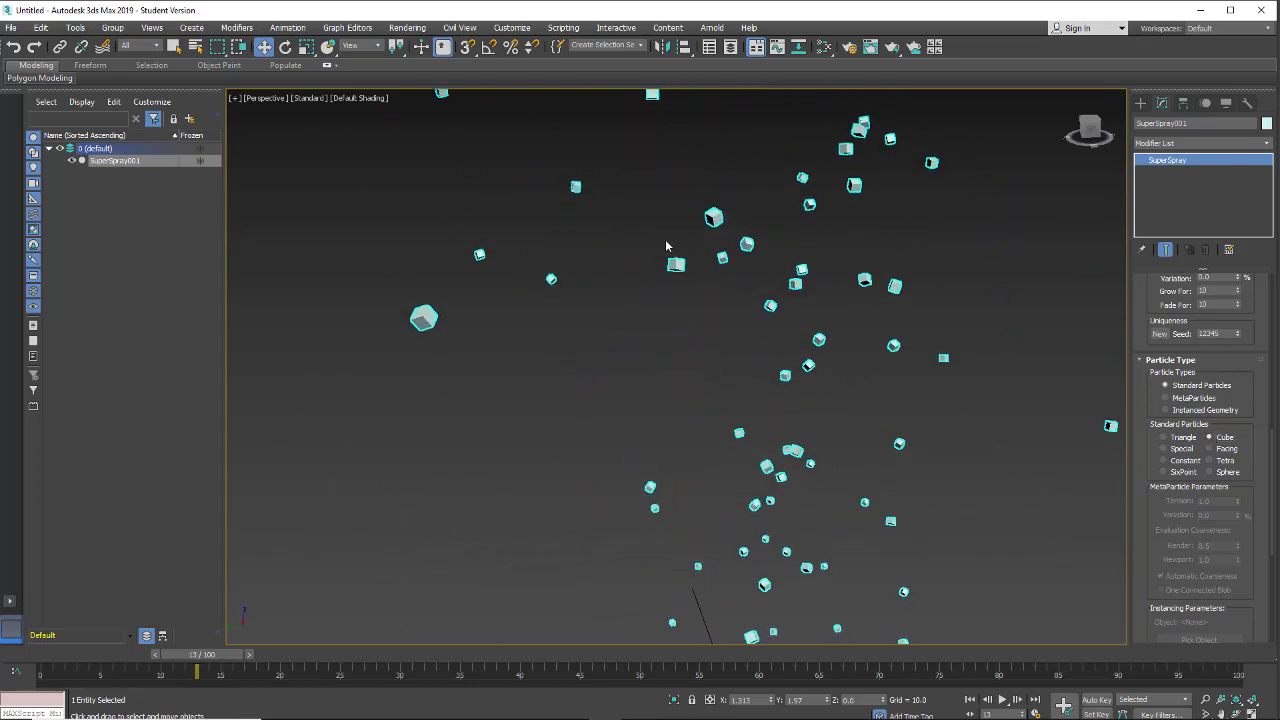
Try the Facing shape for the standard particles and examine it from several viewing angles.
{"action": "left_click", "coordinate": [1210, 449]}
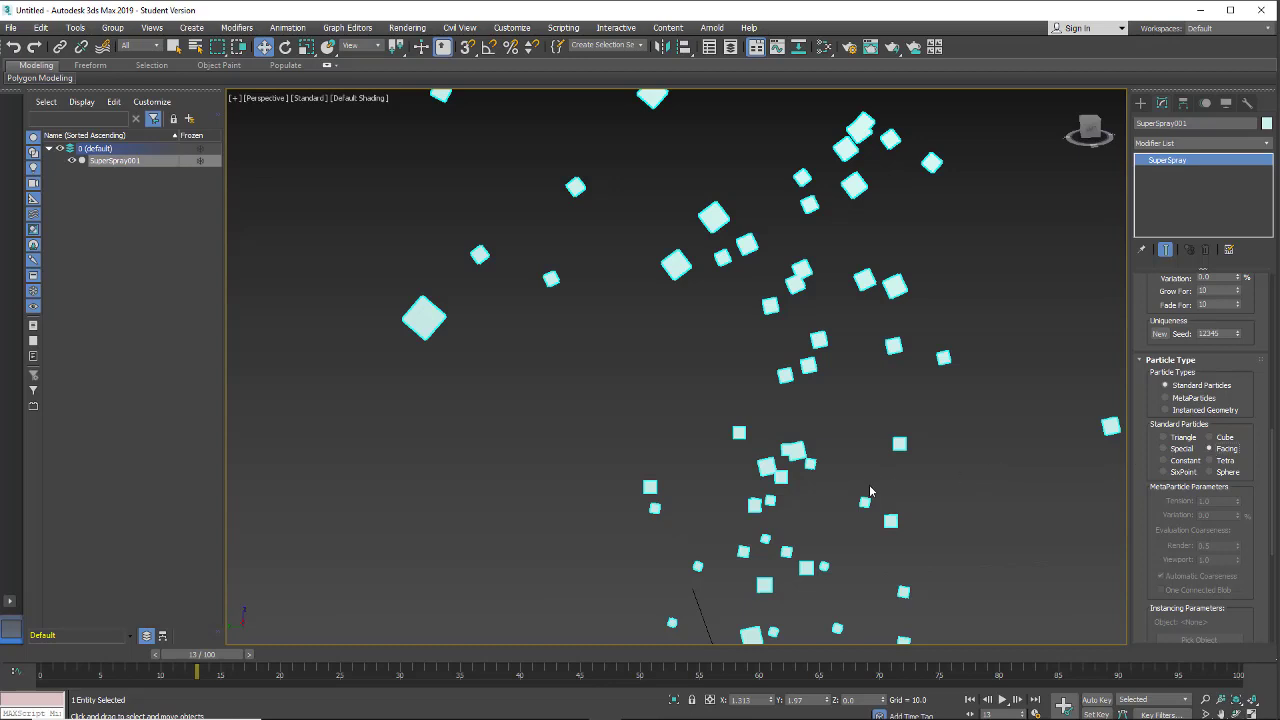
{"action": "mouse_move", "coordinate": [870, 493]}
{"action": "middle_mouse_down", "text": "alt"}
{"action": "mouse_move", "coordinate": [929, 505]}
{"action": "mouse_move", "coordinate": [873, 497]}
{"action": "middle_mouse_up", "text": "alt"}
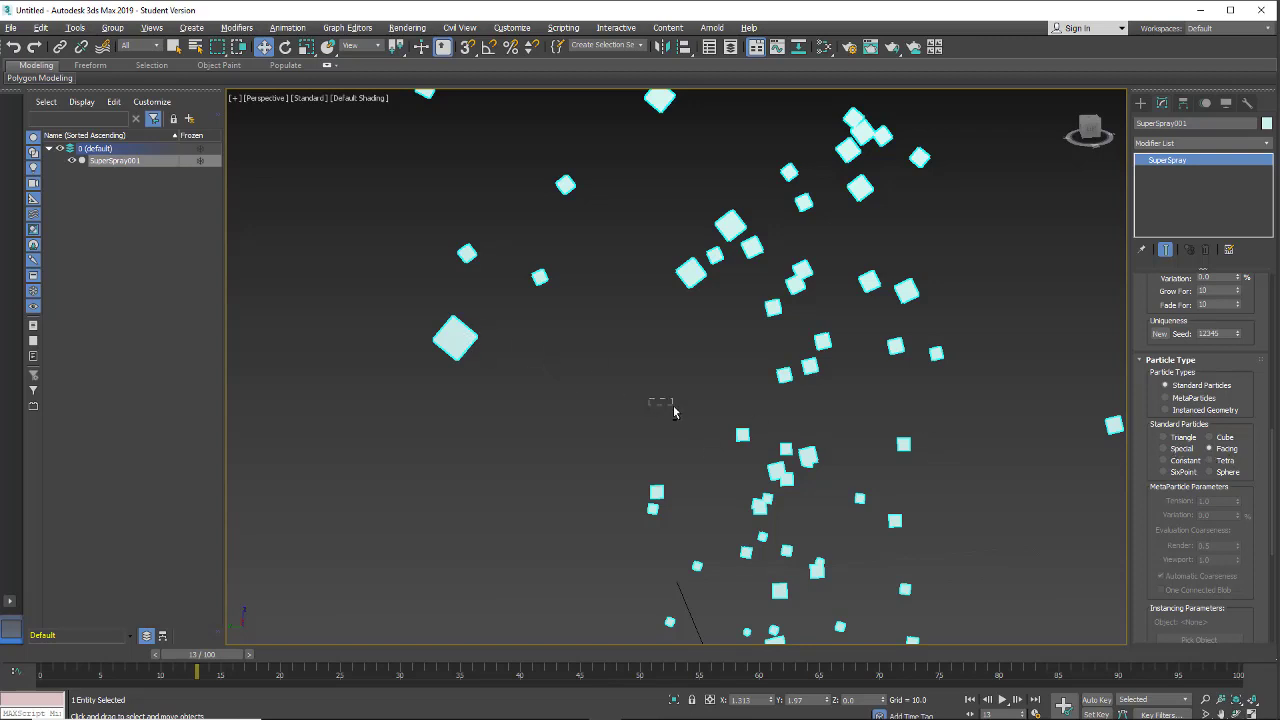
{"action": "left_click_drag", "start_coordinate": [673, 407], "coordinate": [676, 409]}
{"action": "middle_click_drag", "start_coordinate": [645, 408], "coordinate": [700, 410], "text": "alt"}
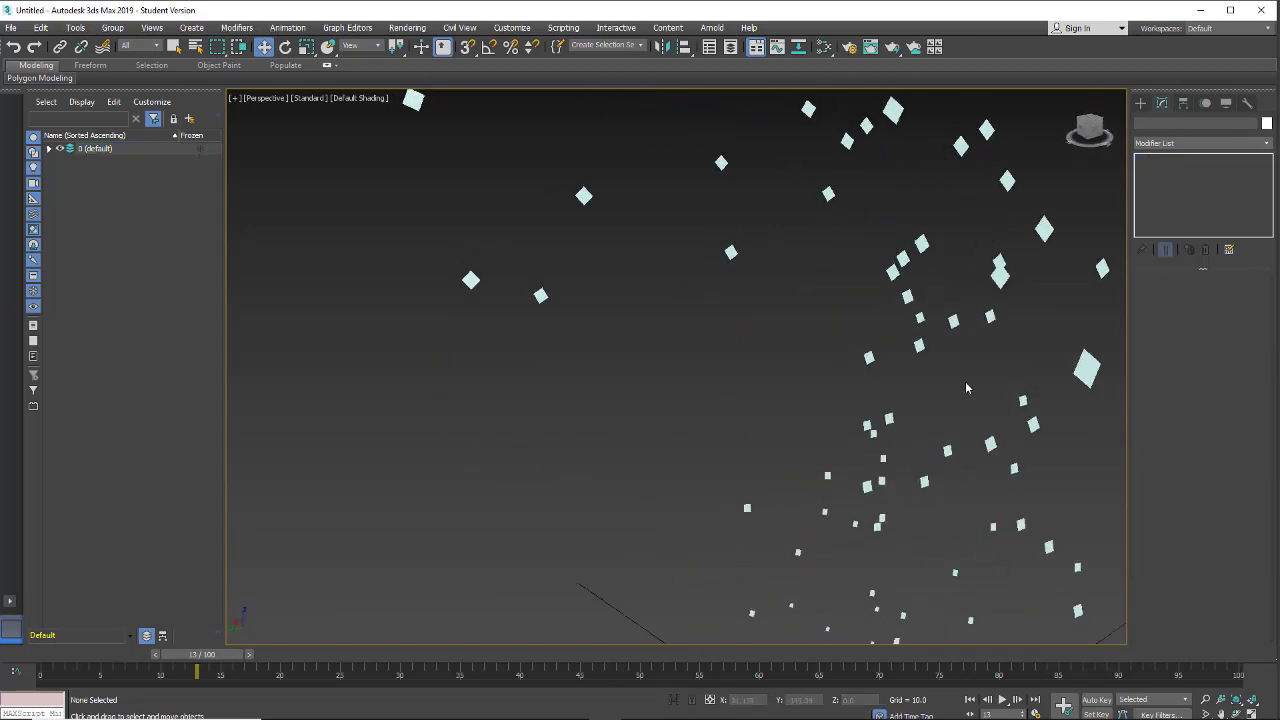
{"action": "left_click_drag", "start_coordinate": [966, 383], "coordinate": [885, 420]}
{"action": "middle_click_drag", "start_coordinate": [977, 409], "coordinate": [787, 409], "text": "alt"}
{"action": "middle_click_drag", "start_coordinate": [879, 430], "coordinate": [1106, 477], "text": "alt"}
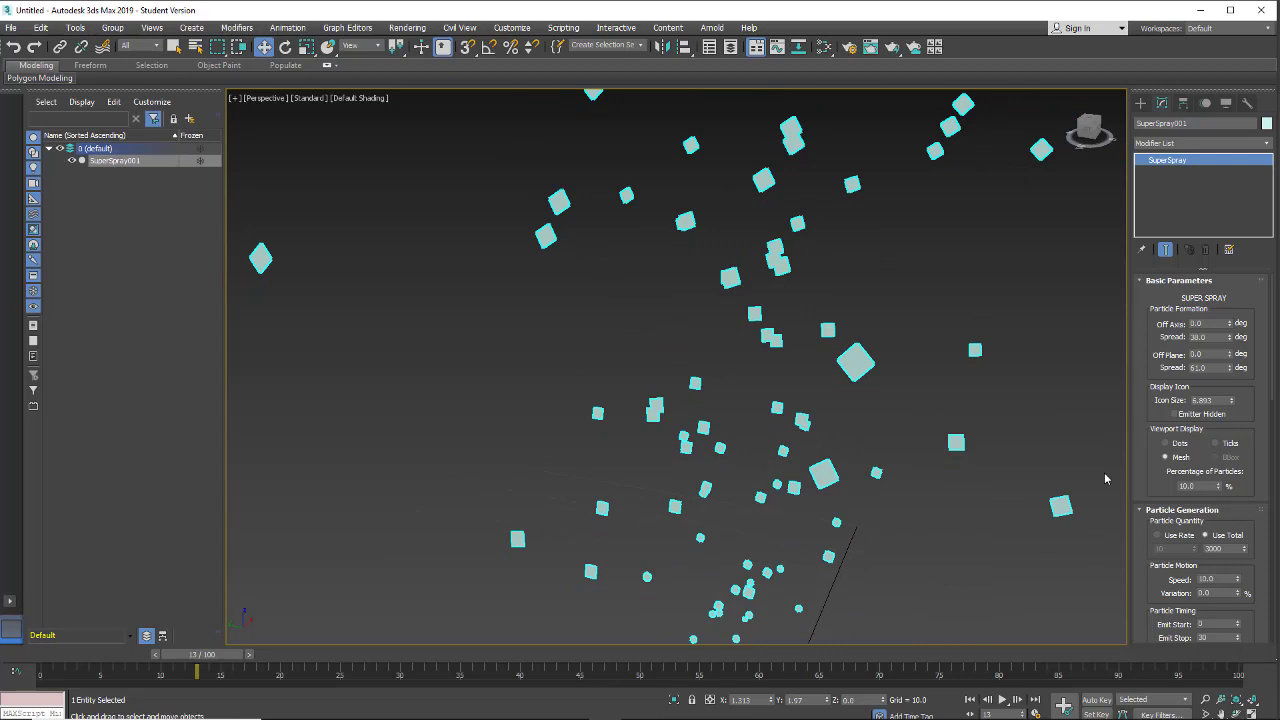
Try the Constant shape for the standard particles and examine it from another angle.
{"action": "scroll", "coordinate": [1154, 459], "scroll_direction": "down", "scroll_amount": 5}
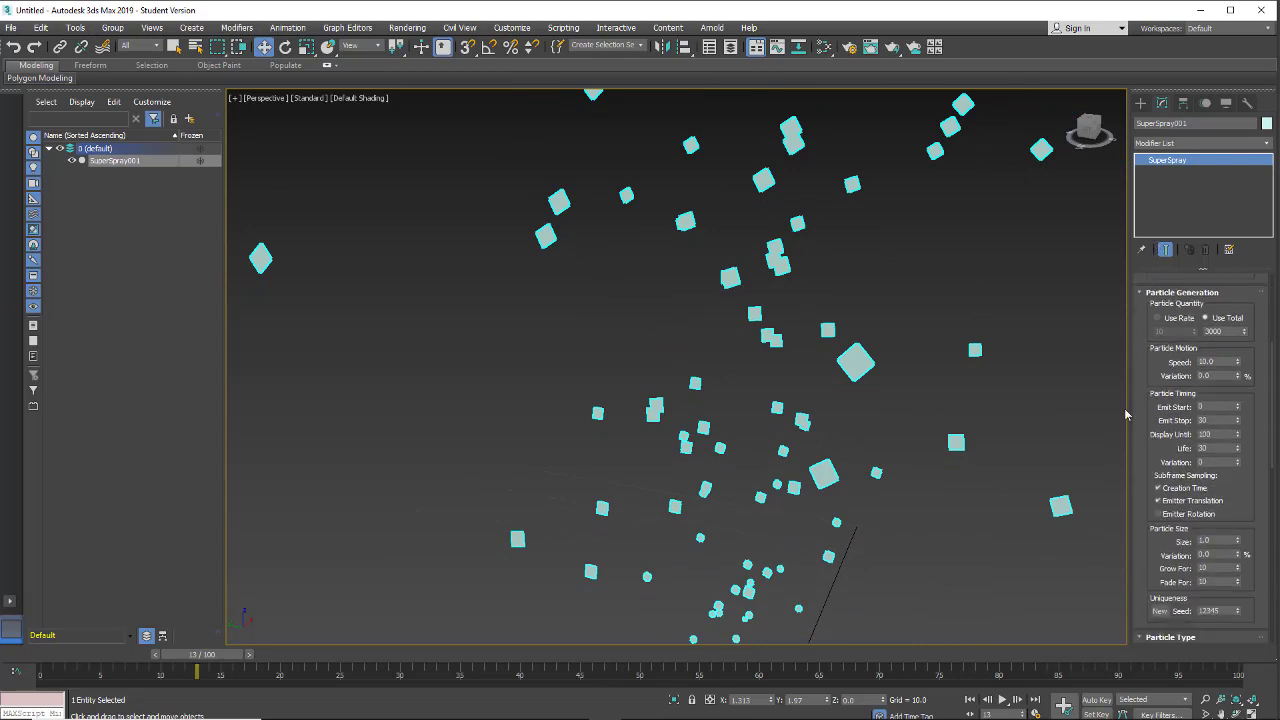
{"action": "scroll", "coordinate": [1151, 449], "scroll_direction": "down", "scroll_amount": 5}
{"action": "scroll", "coordinate": [1210, 400], "scroll_direction": "down", "scroll_amount": 4}
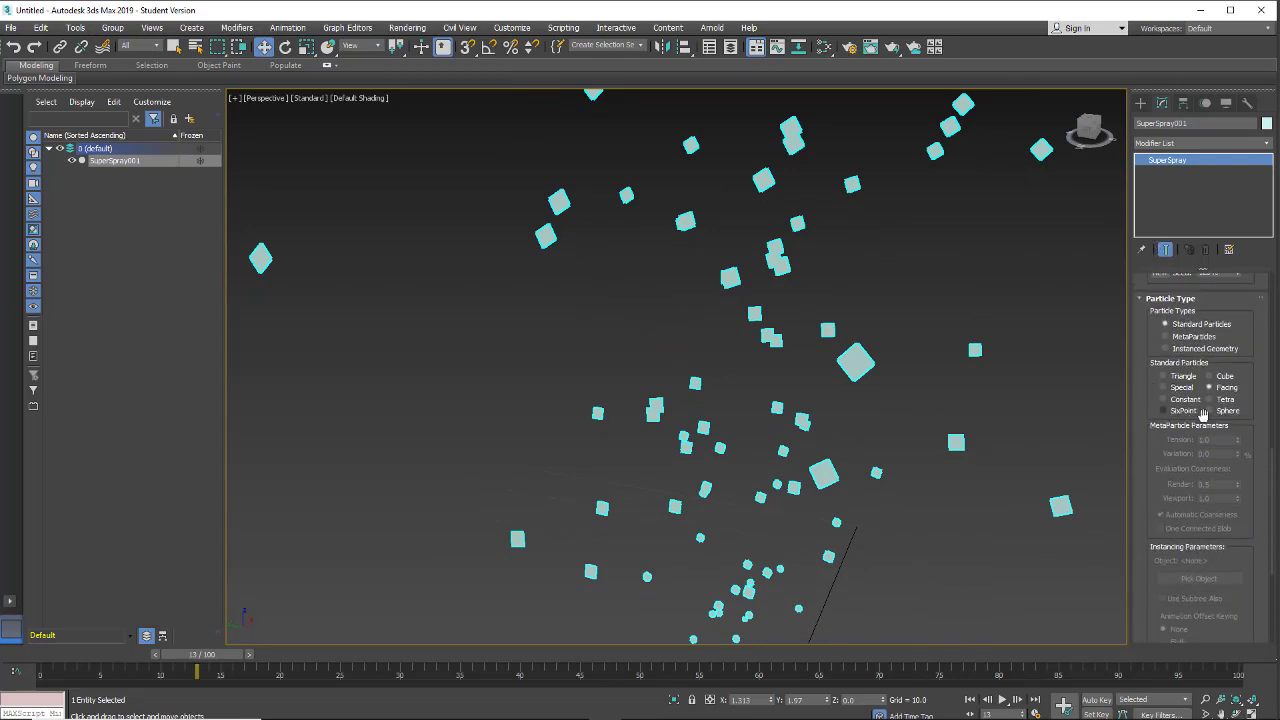
{"action": "left_click", "coordinate": [1163, 399]}
{"action": "middle_click_drag", "start_coordinate": [922, 466], "coordinate": [882, 450], "text": "alt"}
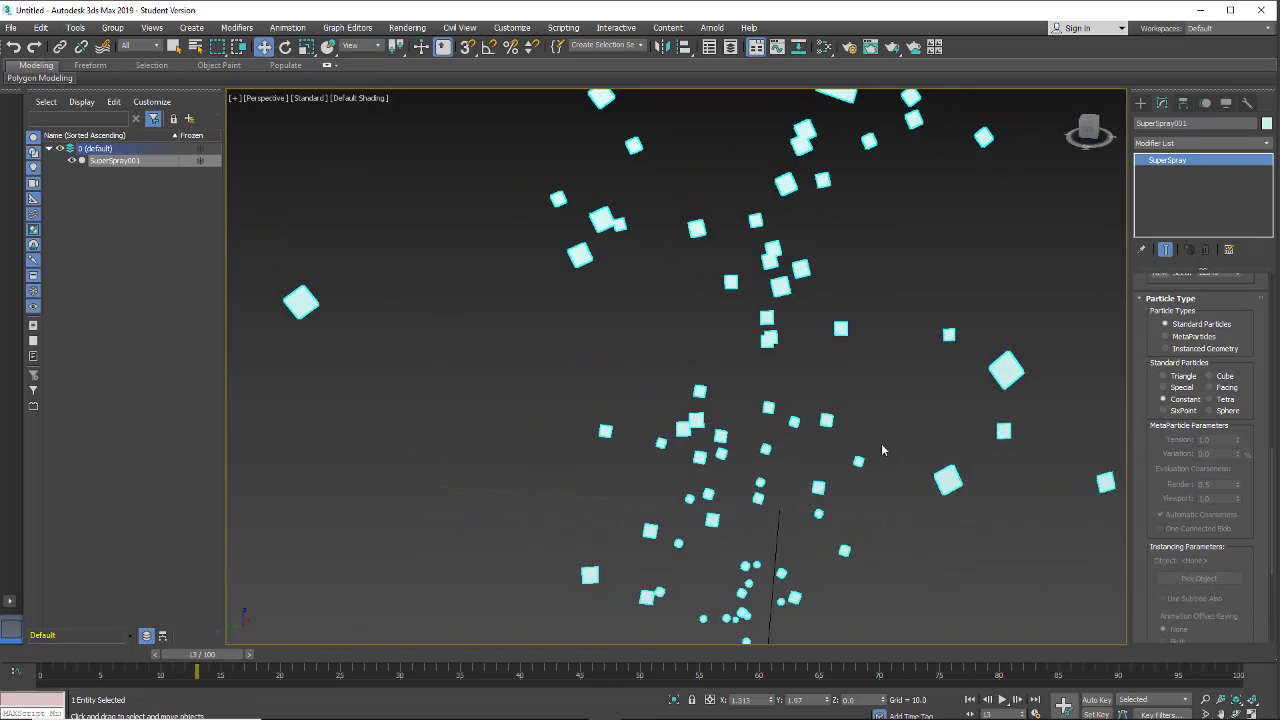
Compare the Sphere, Tetra, Triangle and Constant particle shapes, settling on SixPoint for the standard particles.
{"action": "left_click", "coordinate": [1209, 410]}
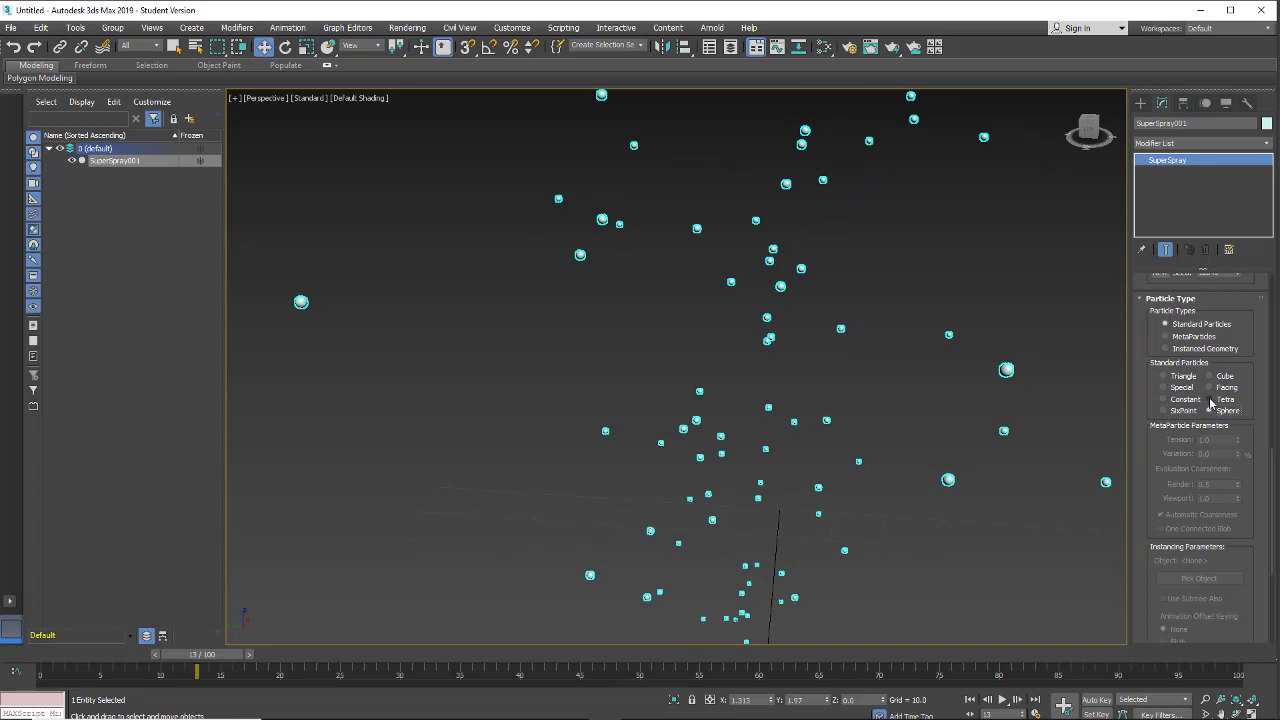
{"action": "left_click", "coordinate": [1210, 399]}
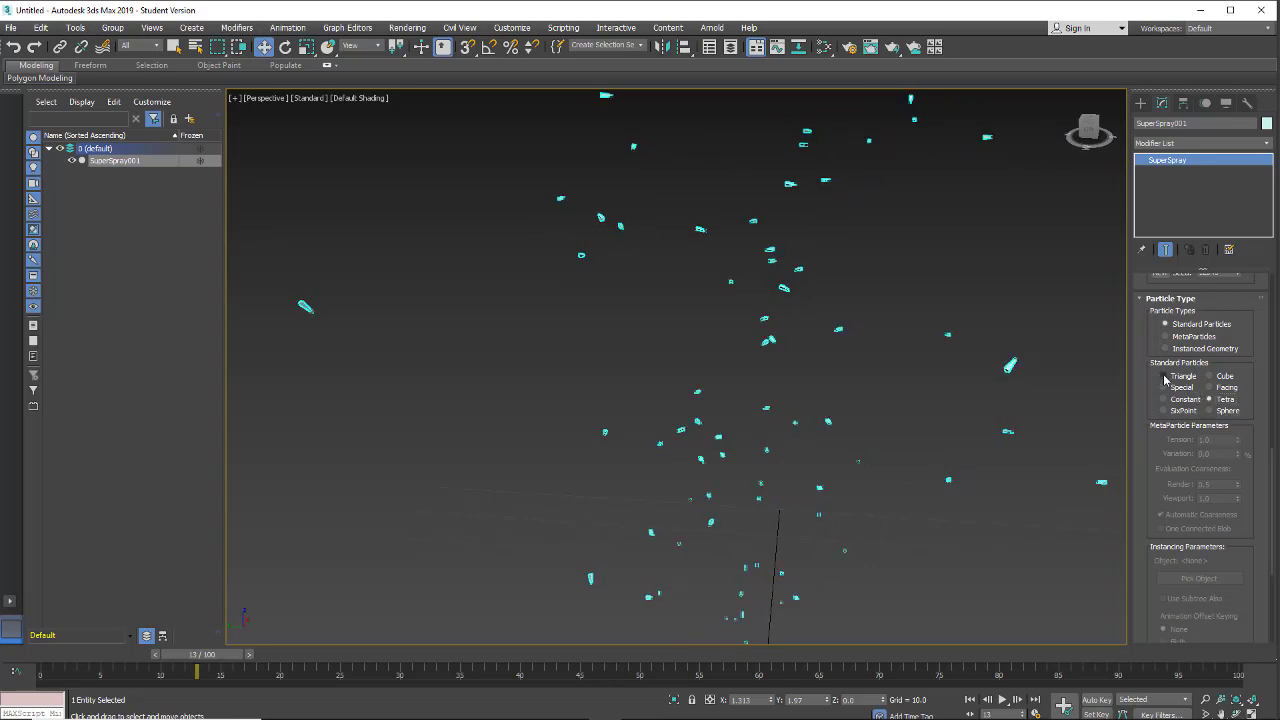
{"action": "left_click", "coordinate": [1164, 376]}
{"action": "left_click", "coordinate": [1164, 400]}
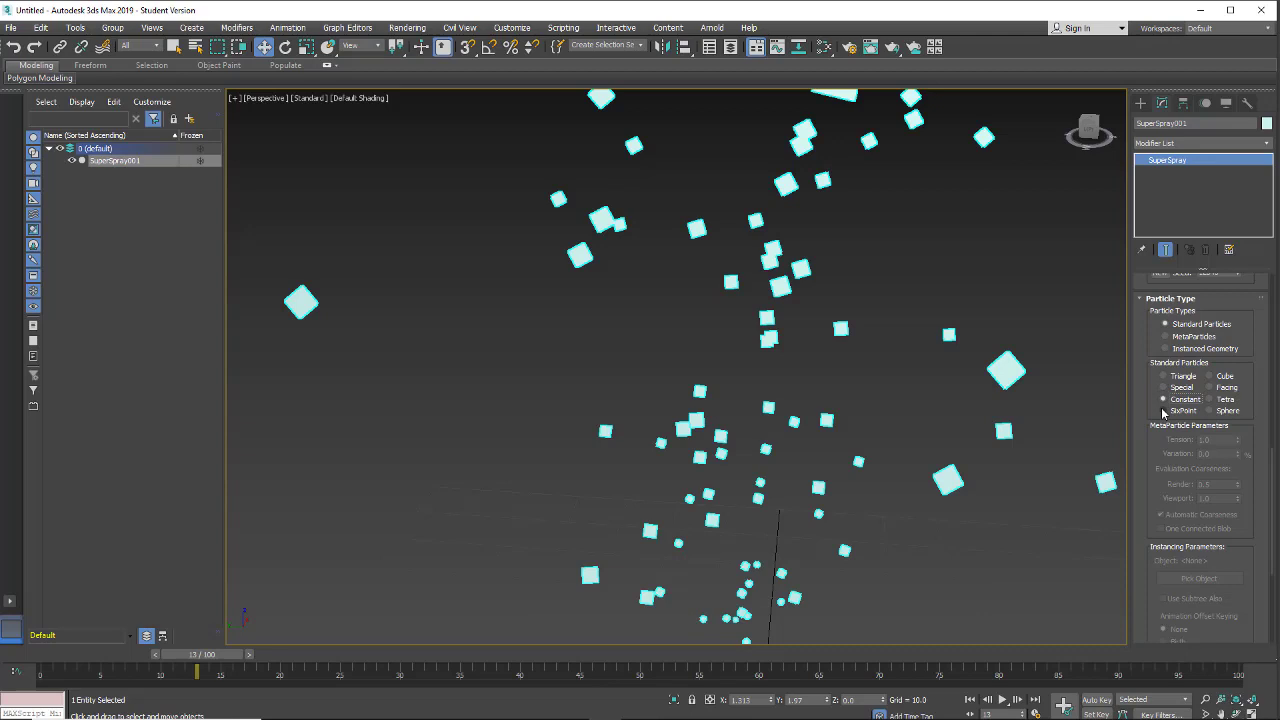
{"action": "left_click", "coordinate": [1164, 410]}
{"action": "mouse_move", "coordinate": [1043, 452]}
{"action": "middle_mouse_down", "text": "alt"}
{"action": "mouse_move", "coordinate": [970, 448]}
{"action": "mouse_move", "coordinate": [1018, 447]}
{"action": "middle_mouse_up", "text": "alt"}
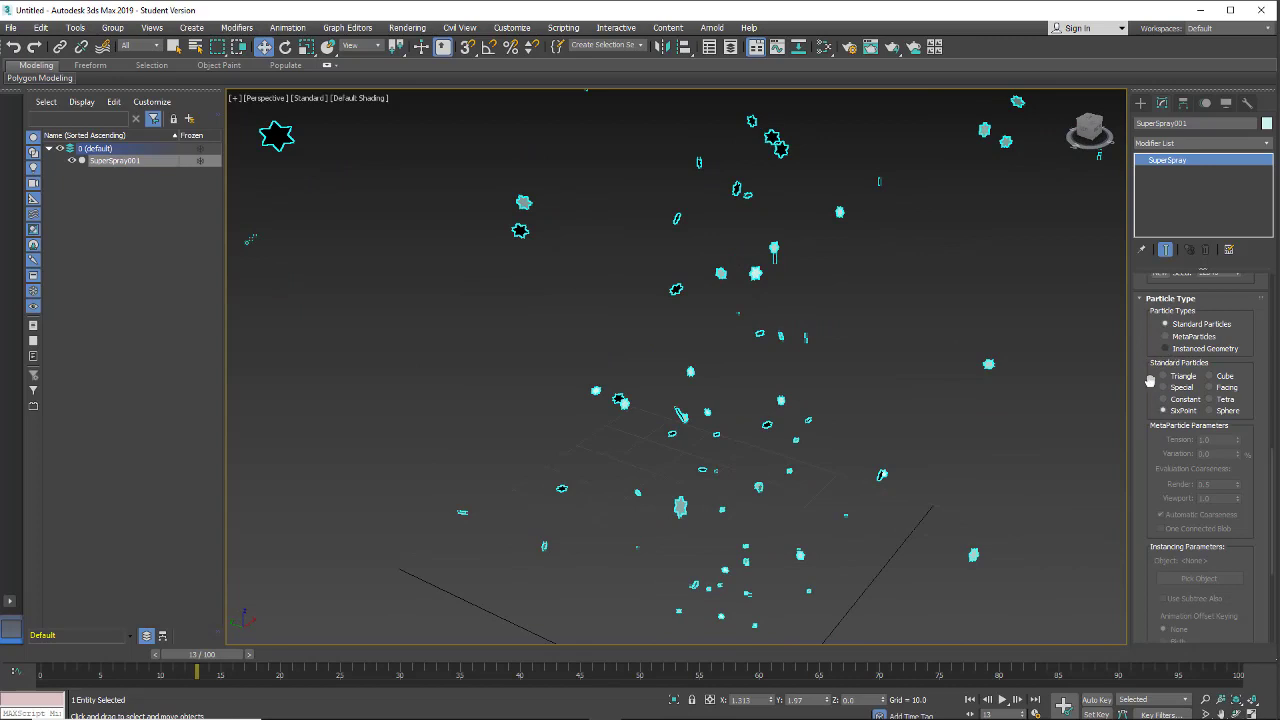
Create a small Teapot standard primitive on the grid, away from the particle emitter.
{"action": "left_click", "coordinate": [1143, 103]}
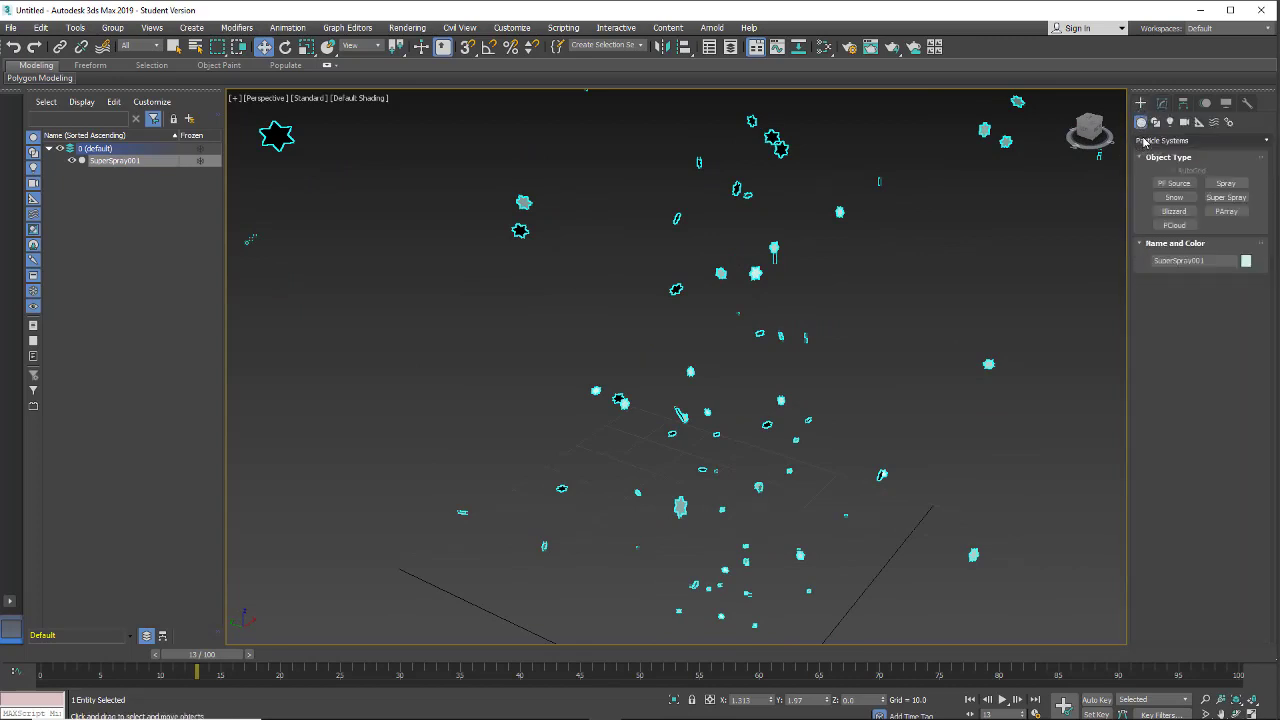
{"action": "left_click", "coordinate": [1144, 142]}
{"action": "left_click", "coordinate": [1150, 153]}
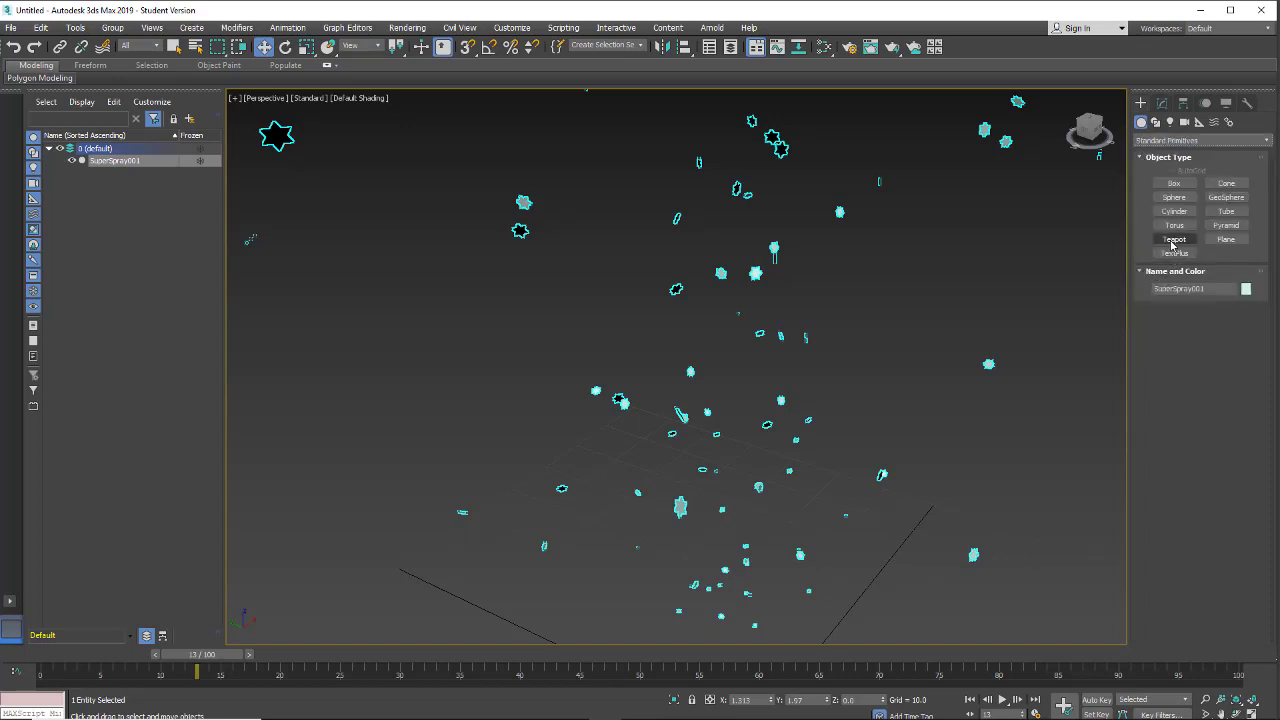
{"action": "left_click", "coordinate": [1174, 240]}
{"action": "left_click_drag", "start_coordinate": [426, 563], "coordinate": [446, 565]}
{"action": "key", "text": "w"}
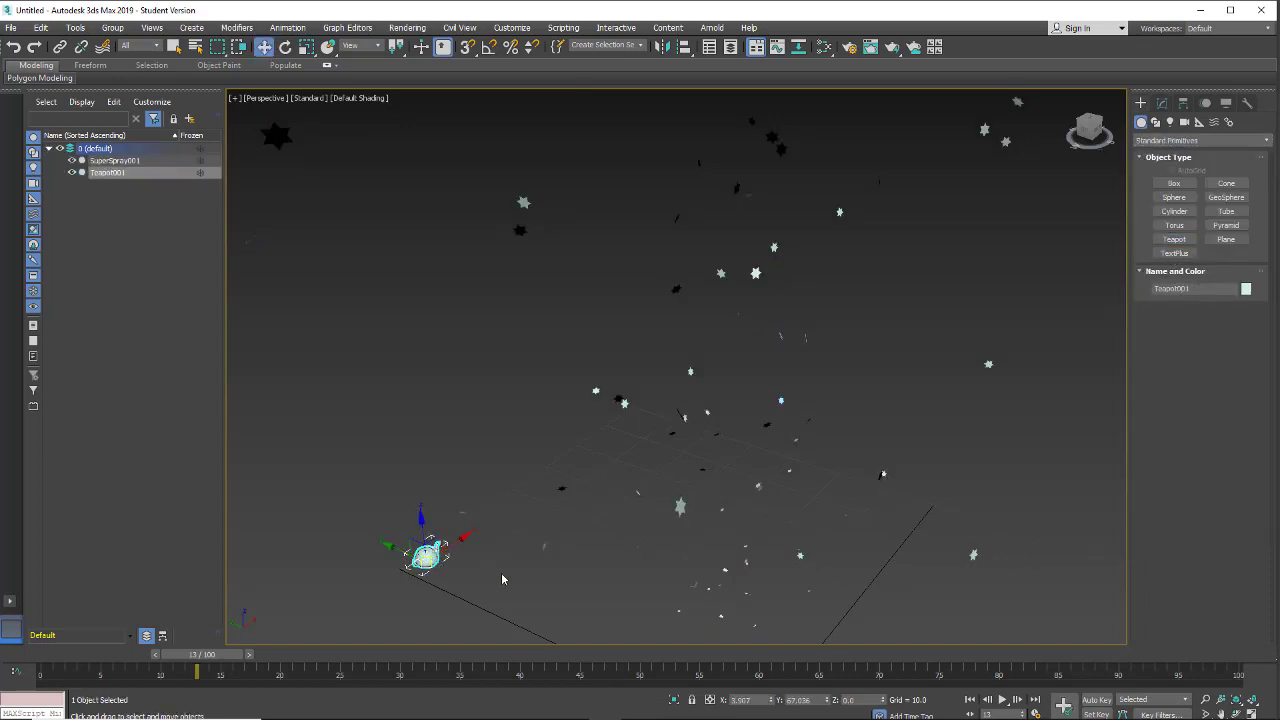
Switch the Super Spray's particle type to Instanced Geometry.
{"action": "left_click", "coordinate": [1162, 103]}
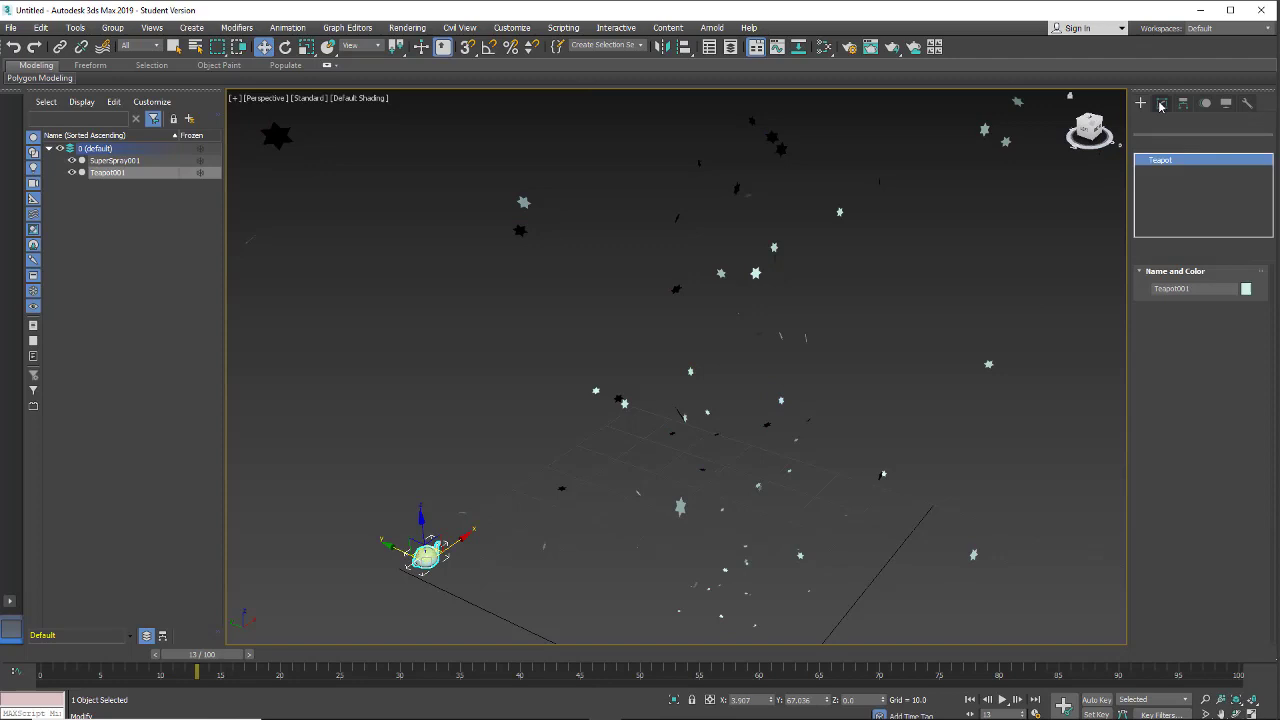
{"action": "middle_click_drag", "start_coordinate": [852, 590], "coordinate": [860, 400]}
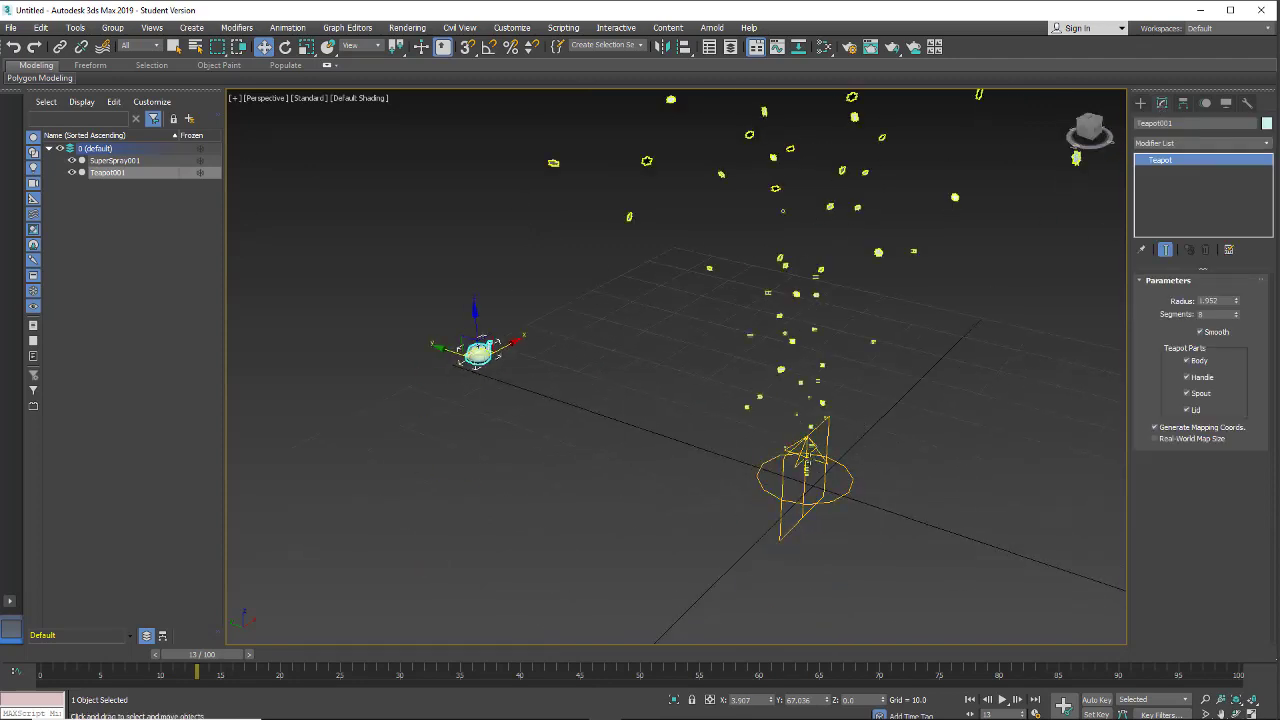
{"action": "left_click", "coordinate": [805, 462]}
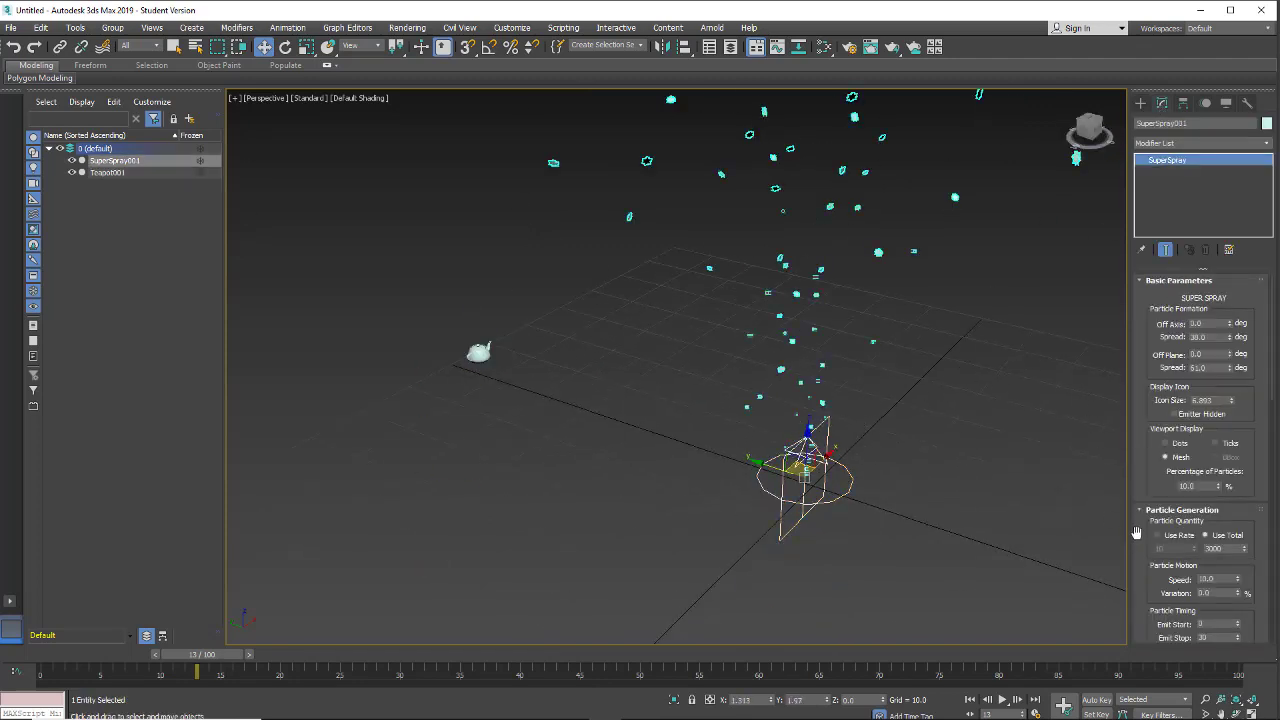
{"action": "left_click_drag", "start_coordinate": [1142, 548], "coordinate": [1149, 360]}
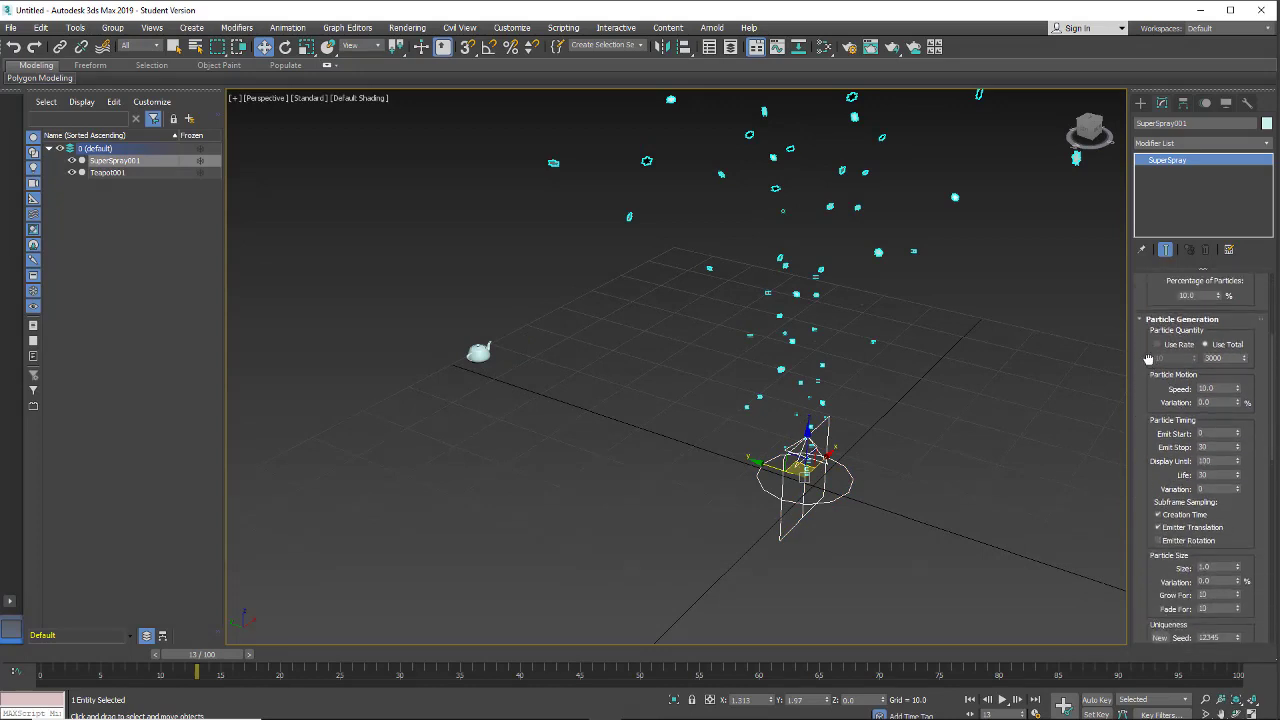
{"action": "left_click_drag", "start_coordinate": [1138, 497], "coordinate": [1148, 314]}
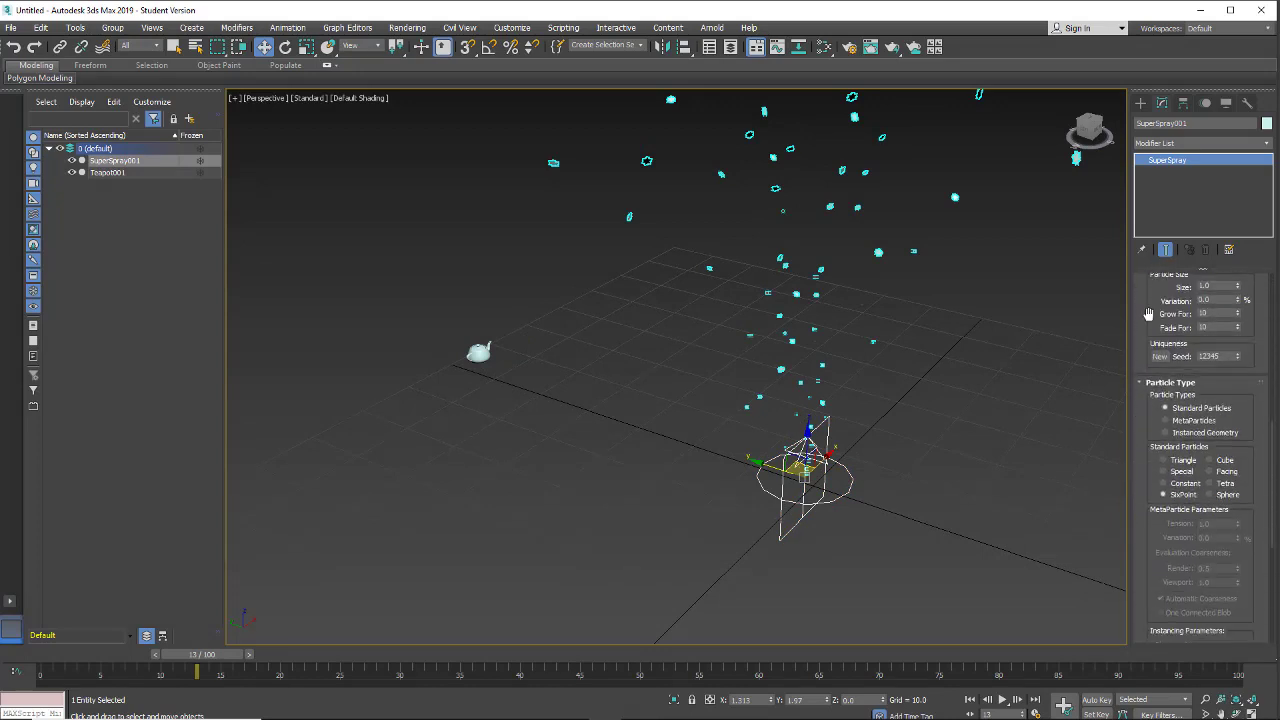
{"action": "left_click", "coordinate": [1165, 438]}
Pick the teapot as the instanced object for the Super Spray and examine the resulting particles.
{"action": "left_click_drag", "start_coordinate": [1141, 565], "coordinate": [1147, 376]}
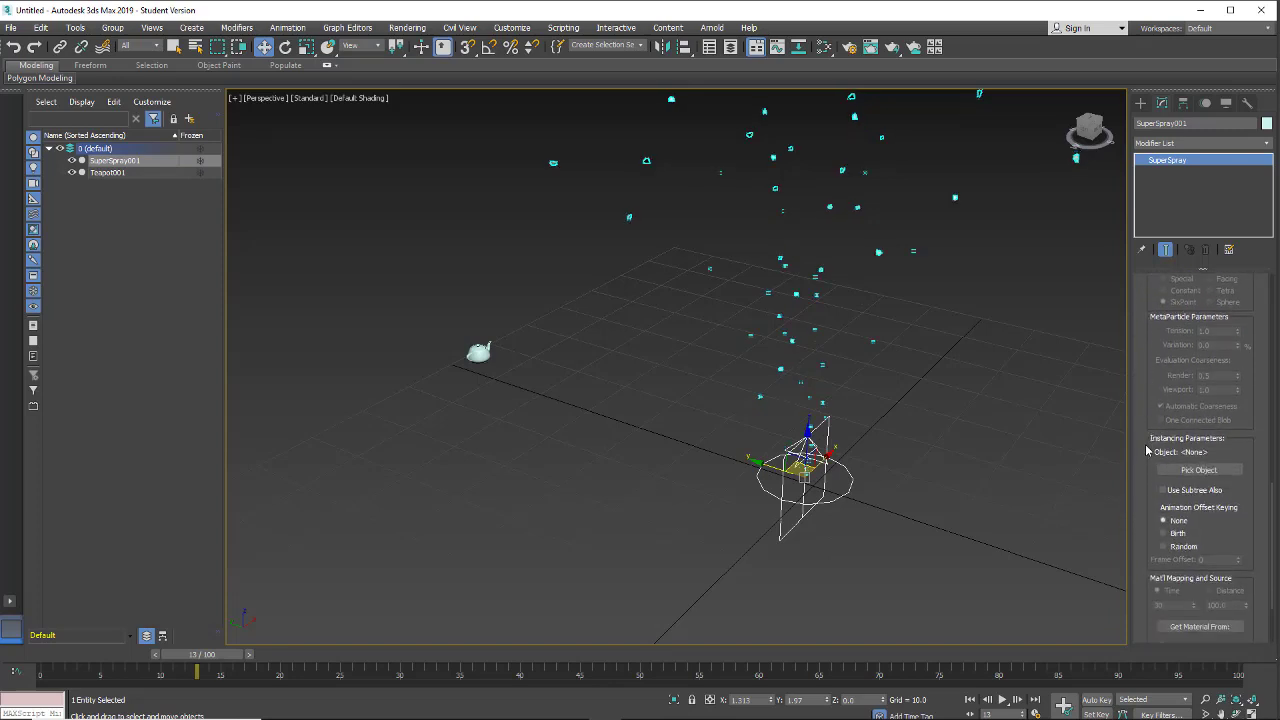
{"action": "left_click", "coordinate": [1205, 469]}
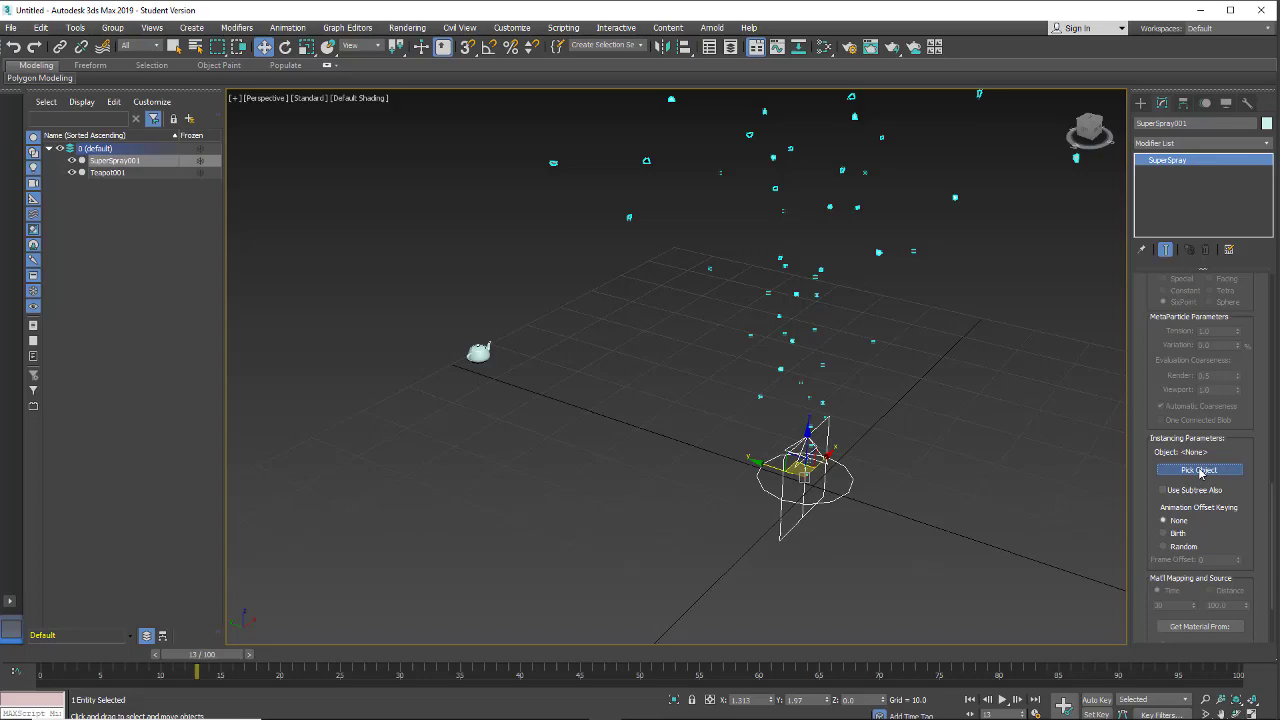
{"action": "left_click", "coordinate": [479, 353]}
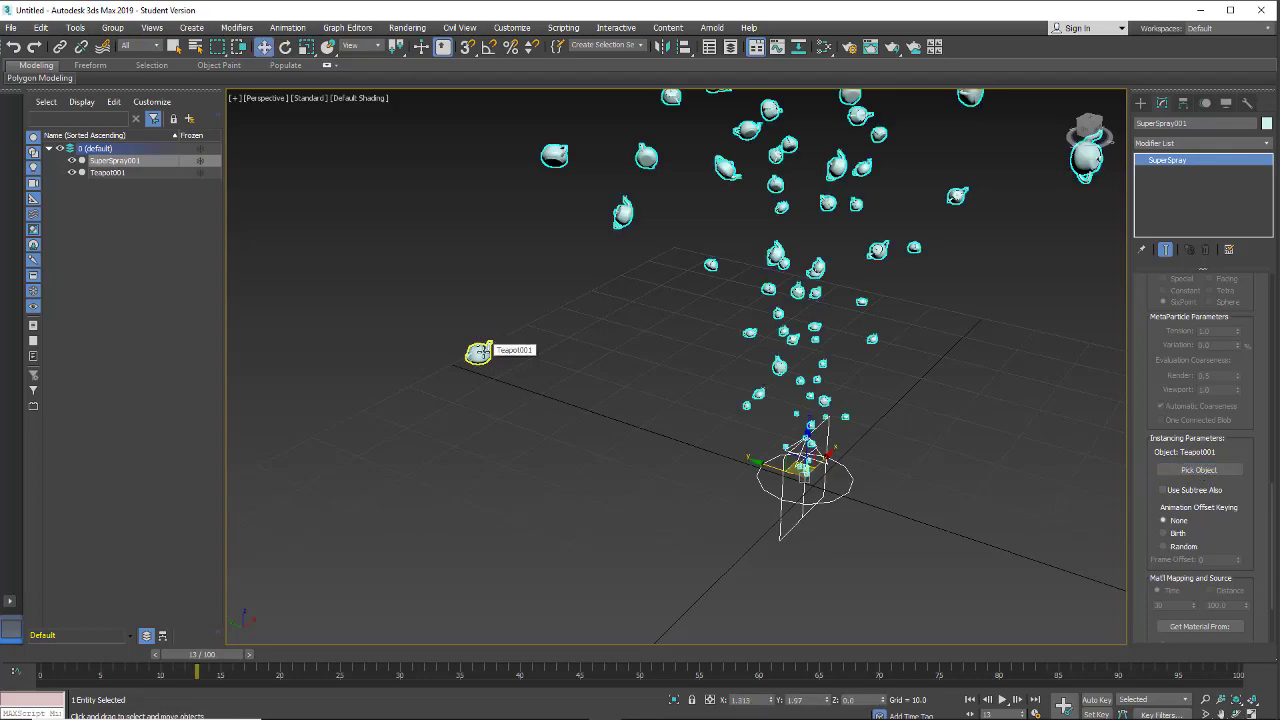
{"action": "mouse_move", "coordinate": [632, 349]}
{"action": "middle_mouse_down"}
{"action": "mouse_move", "coordinate": [594, 366]}
{"action": "mouse_move", "coordinate": [490, 595]}
{"action": "mouse_move", "coordinate": [532, 434]}
{"action": "mouse_move", "coordinate": [548, 524]}
{"action": "mouse_move", "coordinate": [603, 552]}
{"action": "mouse_move", "coordinate": [527, 529]}
{"action": "mouse_move", "coordinate": [451, 542]}
{"action": "mouse_move", "coordinate": [489, 504]}
{"action": "mouse_move", "coordinate": [594, 523]}
{"action": "mouse_move", "coordinate": [543, 516]}
{"action": "mouse_move", "coordinate": [503, 557]}
{"action": "mouse_move", "coordinate": [461, 546]}
{"action": "mouse_move", "coordinate": [538, 505]}
{"action": "mouse_move", "coordinate": [506, 545]}
{"action": "mouse_move", "coordinate": [497, 528]}
{"action": "middle_mouse_up"}
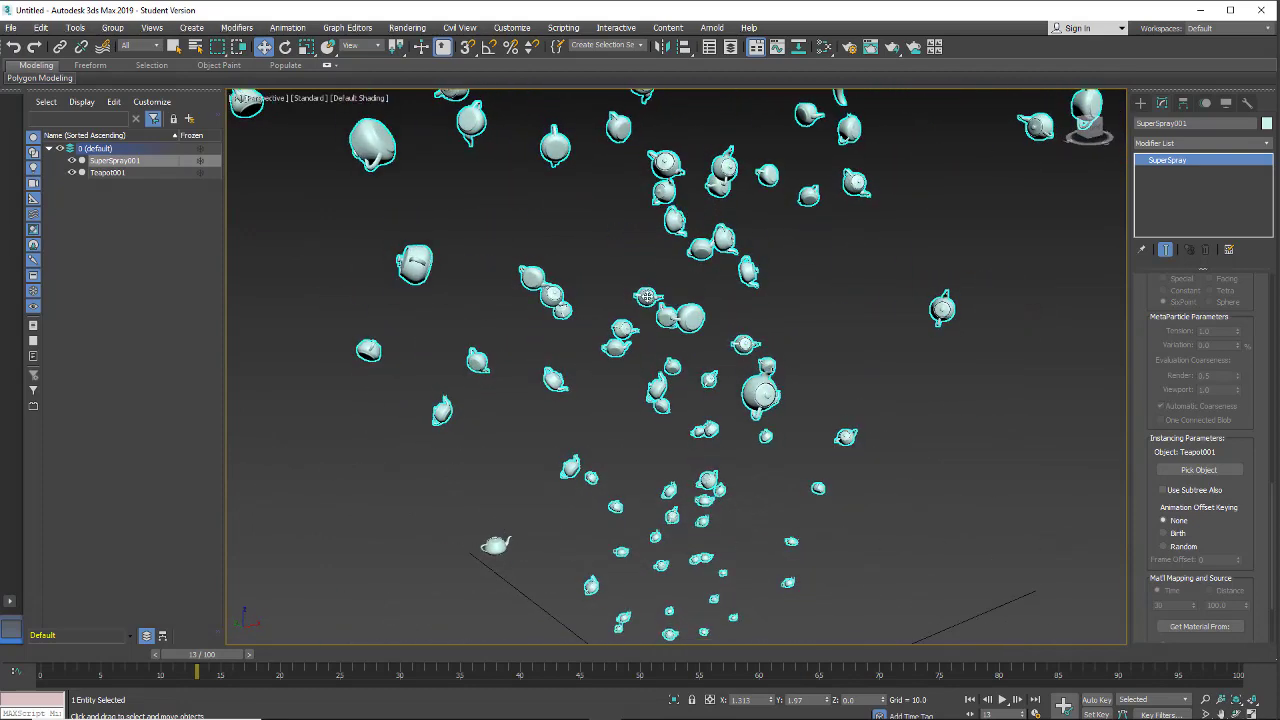
Return the Super Spray to Standard Particles with the Facing shape and examine them from a slightly different angle.
{"action": "scroll", "coordinate": [1150, 487], "scroll_direction": "up", "scroll_amount": 4}
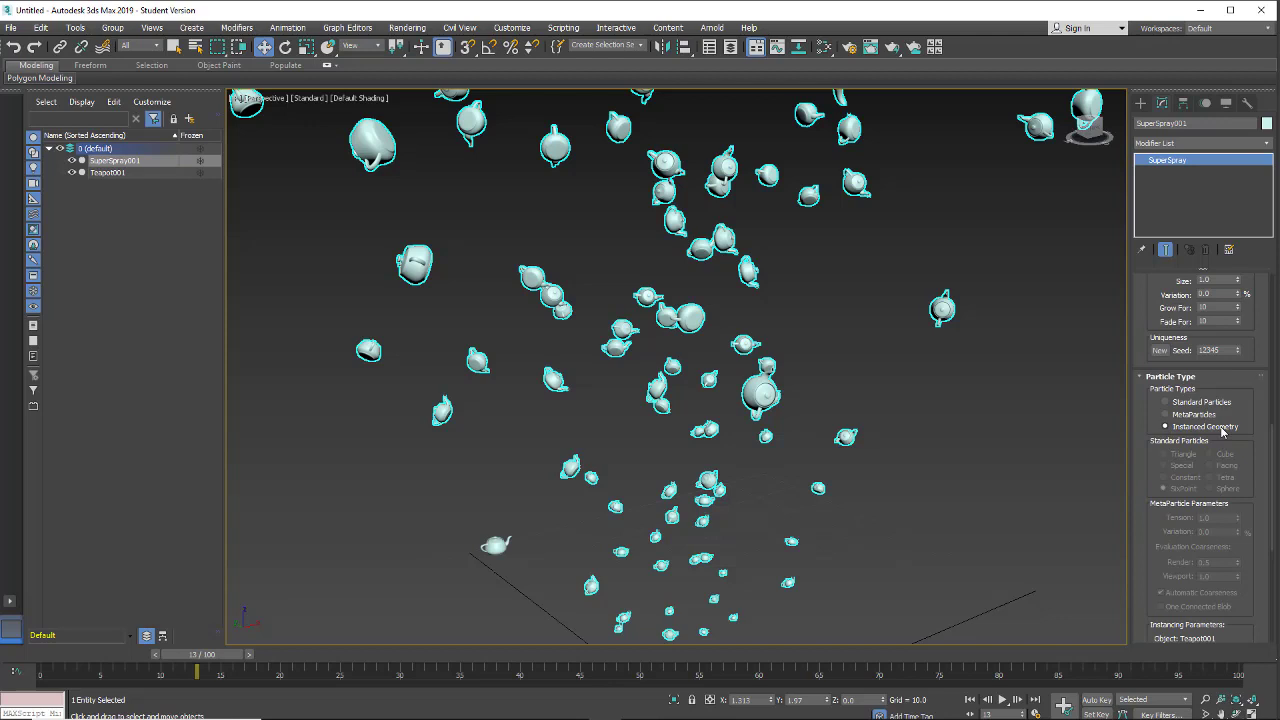
{"action": "left_click", "coordinate": [1165, 402]}
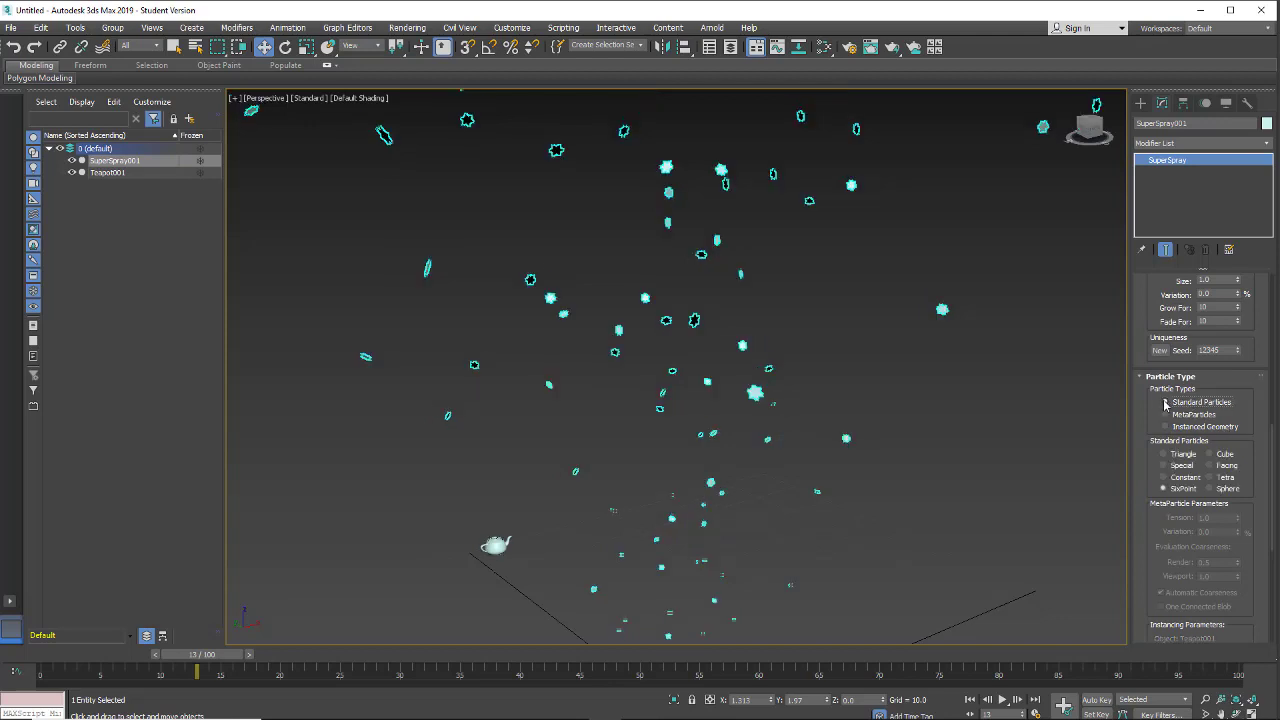
{"action": "left_click", "coordinate": [1210, 465]}
{"action": "middle_click_drag", "start_coordinate": [1023, 491], "coordinate": [986, 486], "text": "alt"}
Deselect the emitter and create a physical camera from the current perspective view.
{"action": "left_click", "coordinate": [840, 409]}
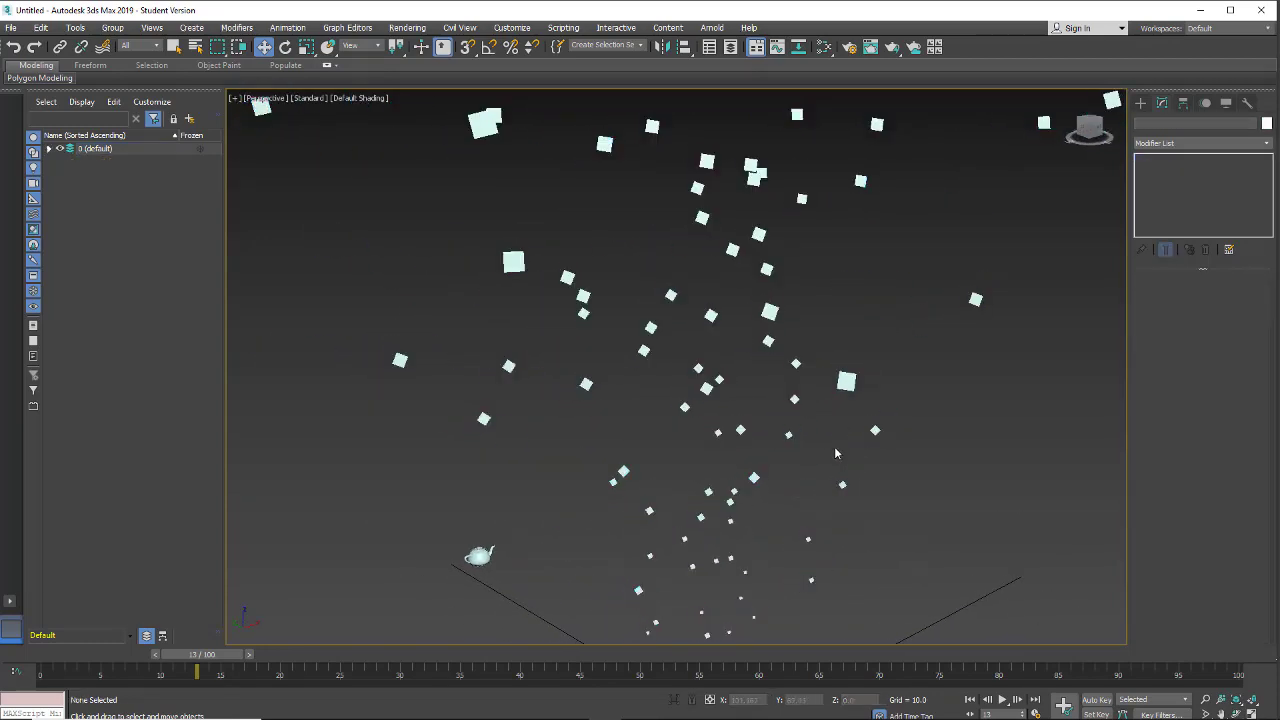
{"action": "middle_click_drag", "start_coordinate": [835, 448], "coordinate": [839, 454]}
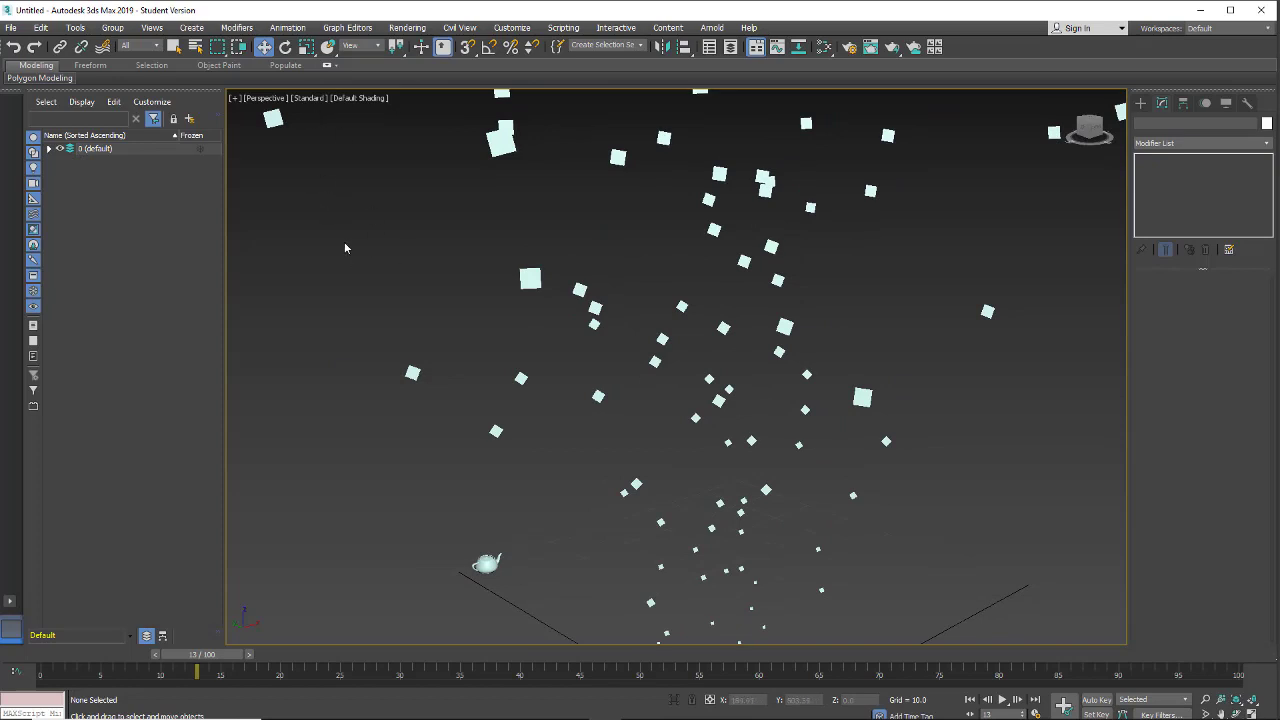
{"action": "key", "text": "ctrl+c"}
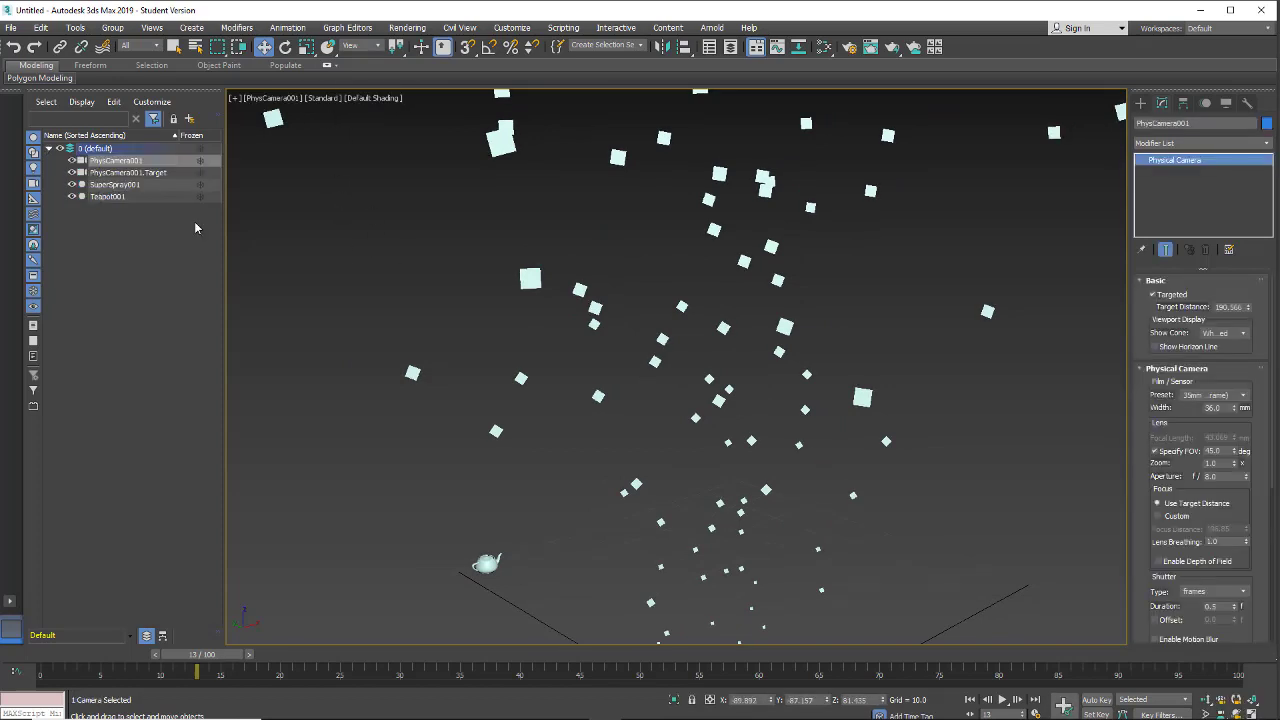
Rotate and tilt the Super Spray emitter in the camera view to examine how the Facing particles behave.
{"action": "left_click", "coordinate": [719, 400]}
{"action": "middle_click_drag", "start_coordinate": [694, 408], "coordinate": [668, 299]}
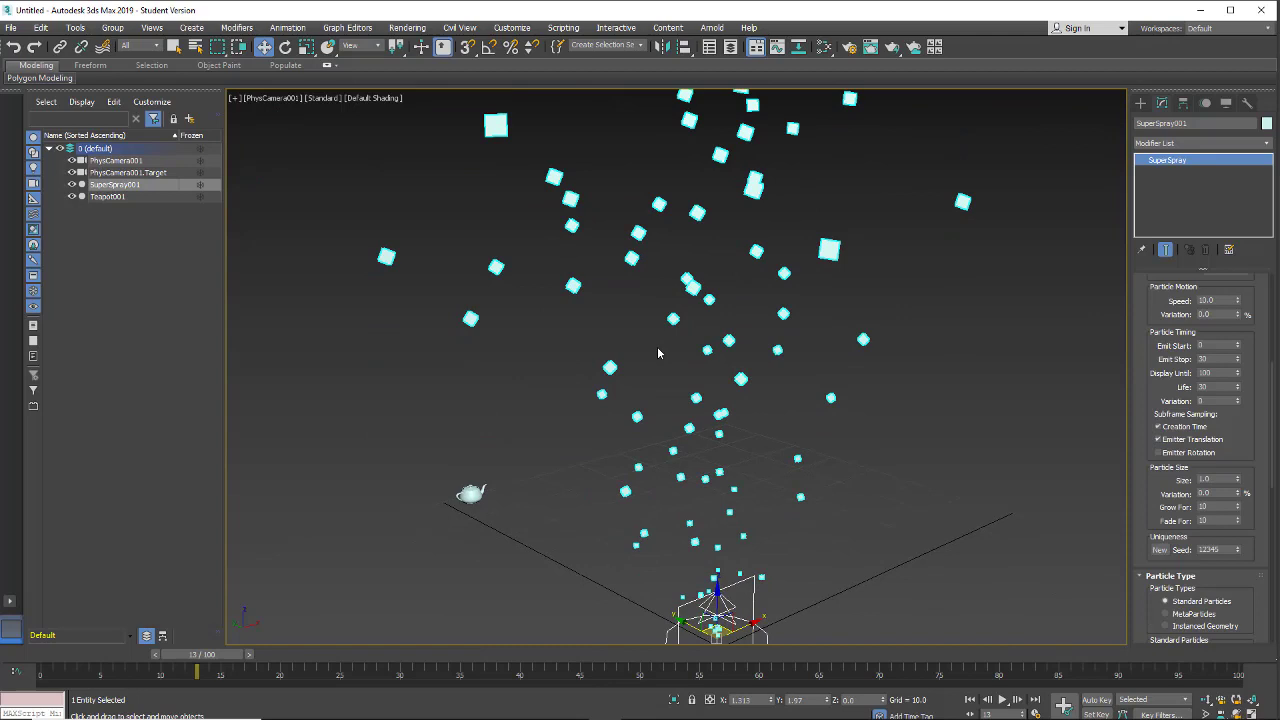
{"action": "middle_click_drag", "start_coordinate": [679, 449], "coordinate": [677, 309]}
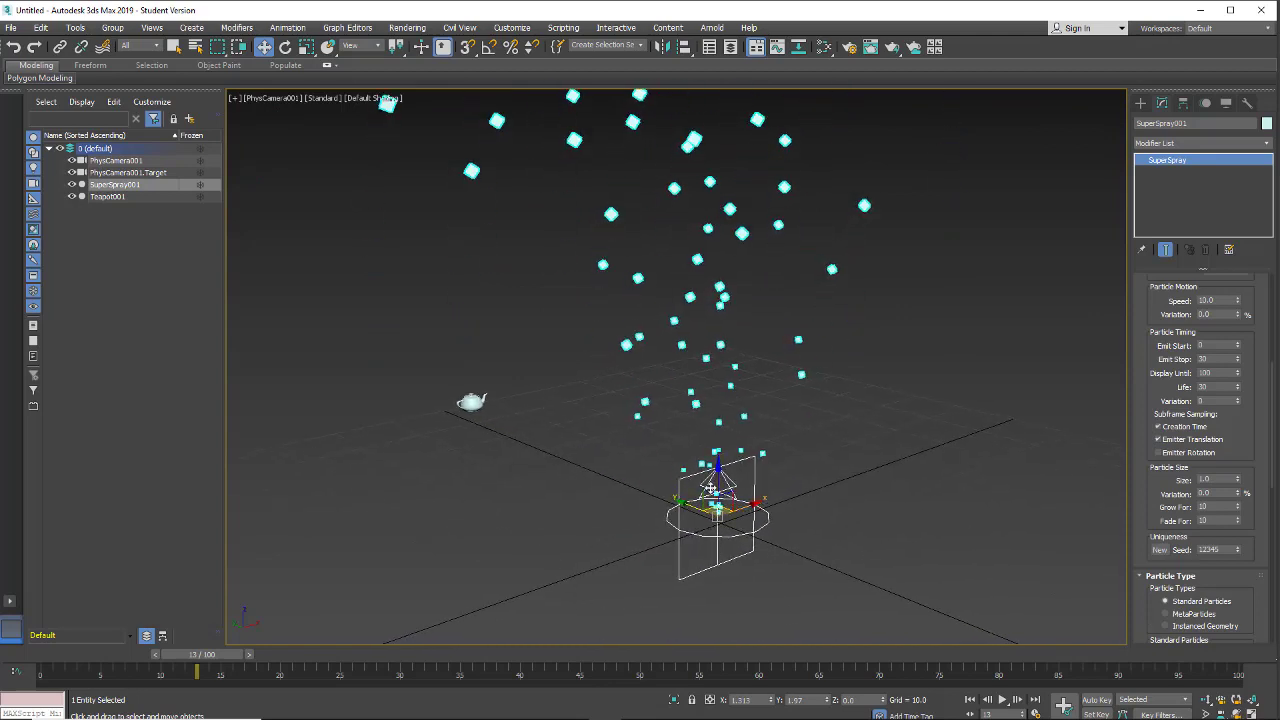
{"action": "left_click", "coordinate": [285, 47]}
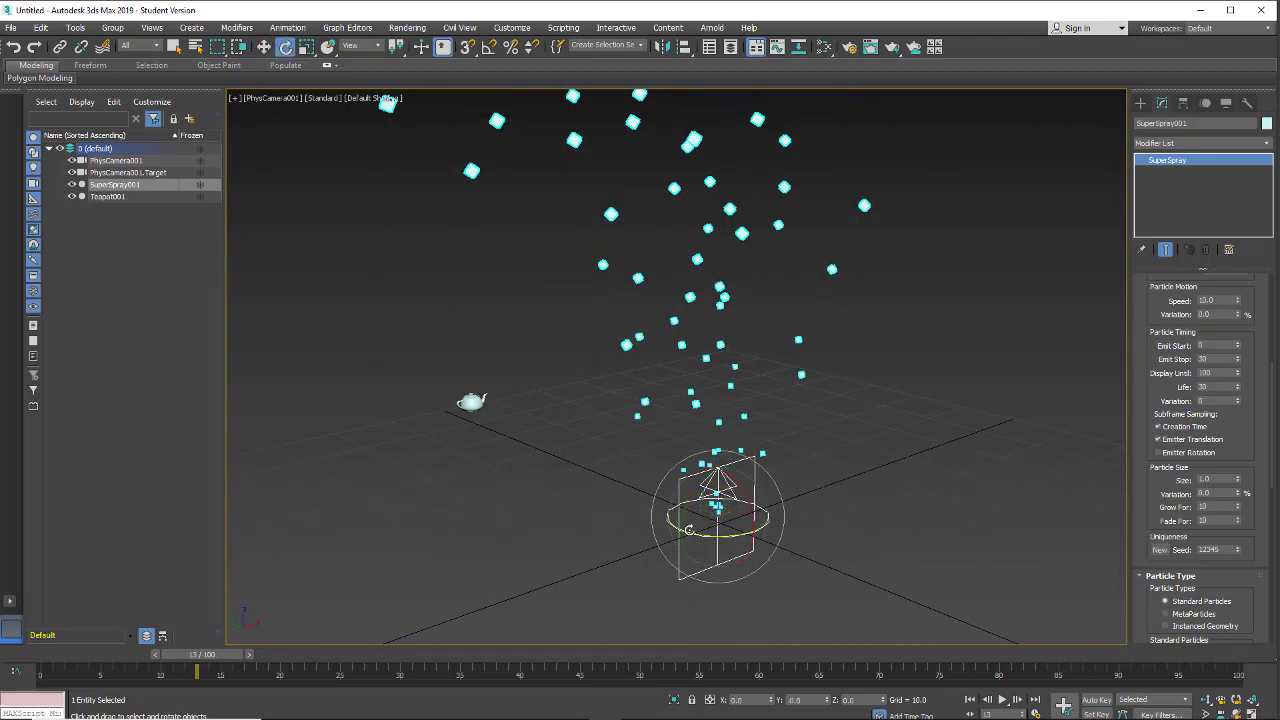
{"action": "mouse_move", "coordinate": [689, 530]}
{"action": "left_mouse_down"}
{"action": "mouse_move", "coordinate": [722, 535]}
{"action": "mouse_move", "coordinate": [687, 530]}
{"action": "left_mouse_up"}
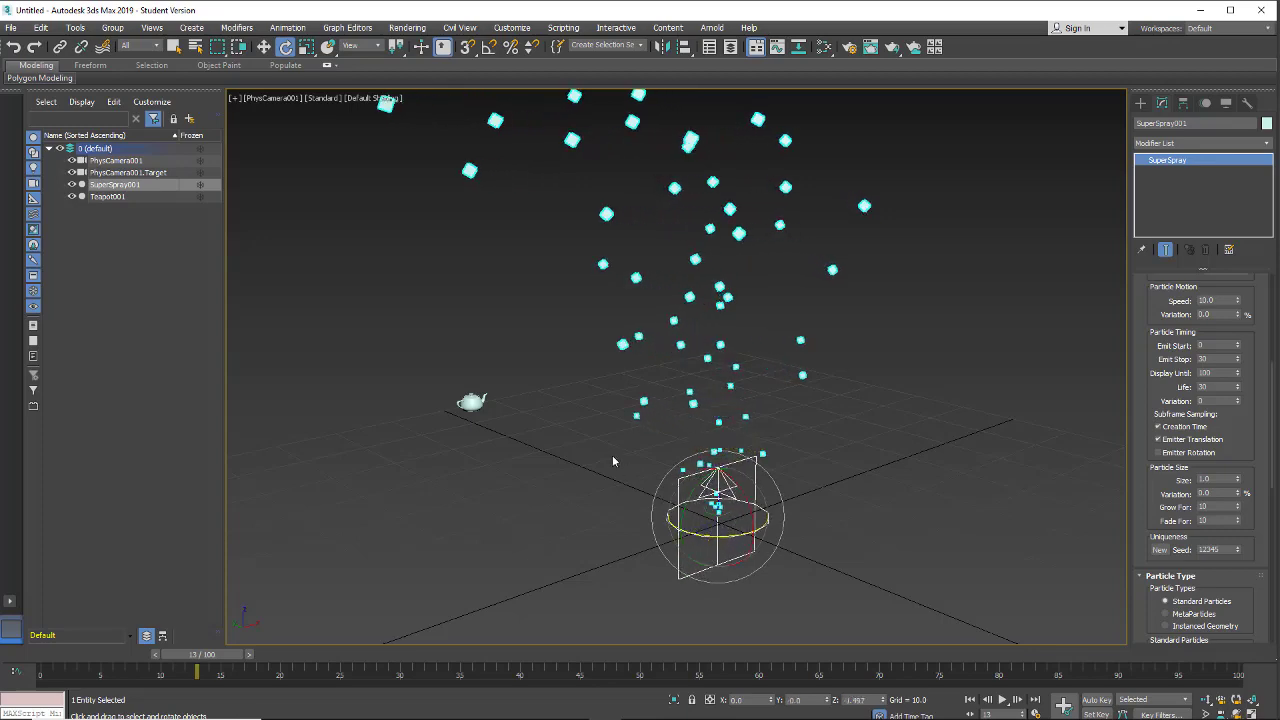
{"action": "mouse_move", "coordinate": [613, 461]}
{"action": "middle_mouse_down"}
{"action": "mouse_move", "coordinate": [671, 517]}
{"action": "mouse_move", "coordinate": [635, 470]}
{"action": "middle_mouse_up"}
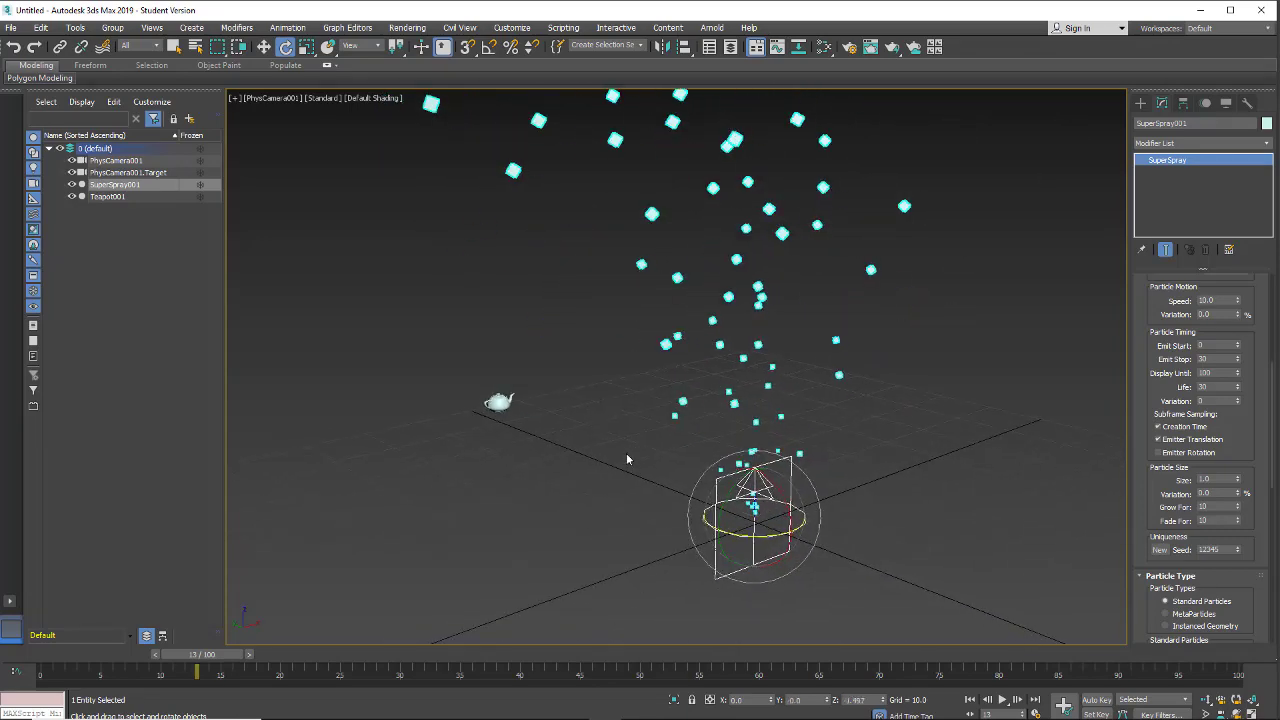
{"action": "middle_click_drag", "start_coordinate": [626, 454], "coordinate": [650, 541]}
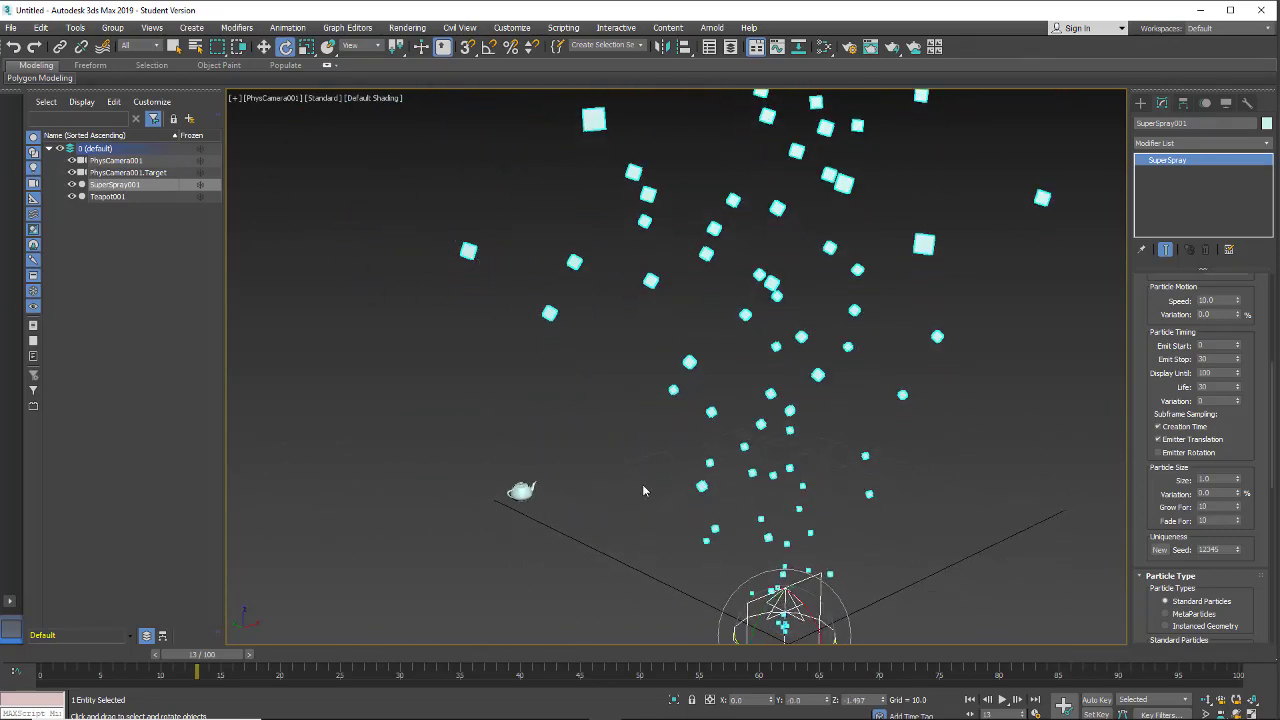
{"action": "left_click_drag", "start_coordinate": [740, 625], "coordinate": [737, 634]}
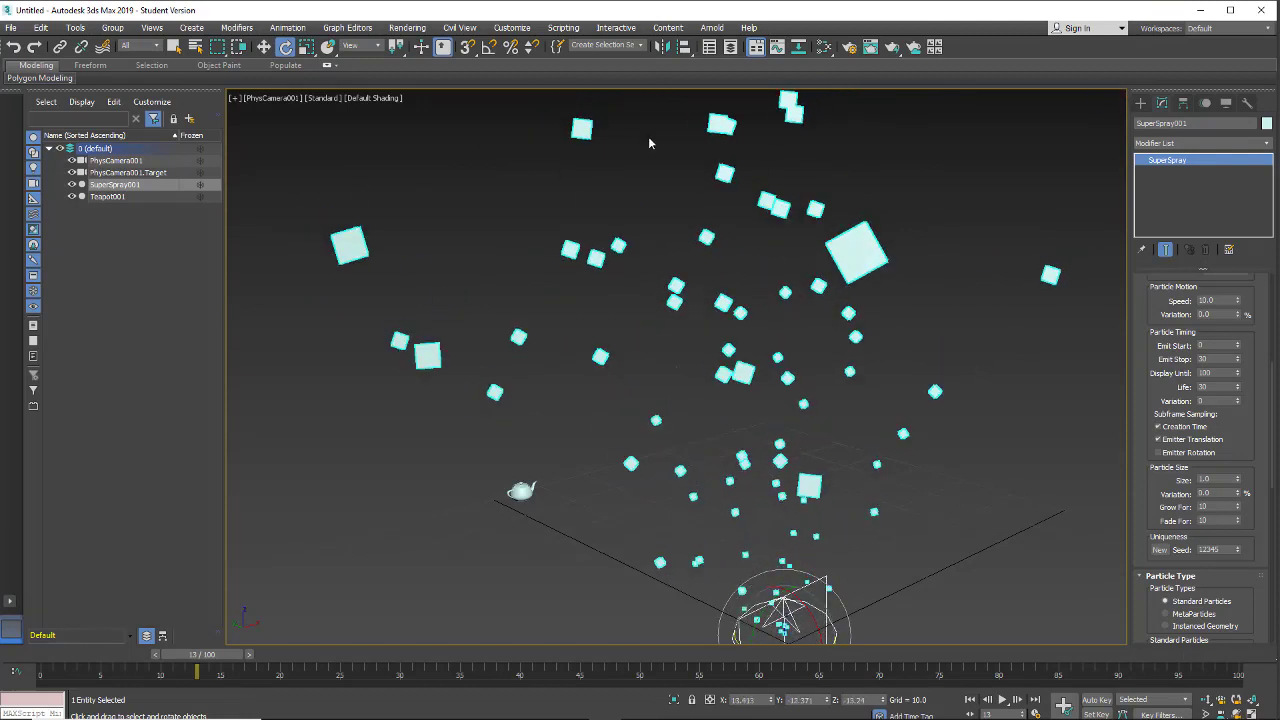
{"action": "middle_click_drag", "start_coordinate": [988, 421], "coordinate": [956, 411]}
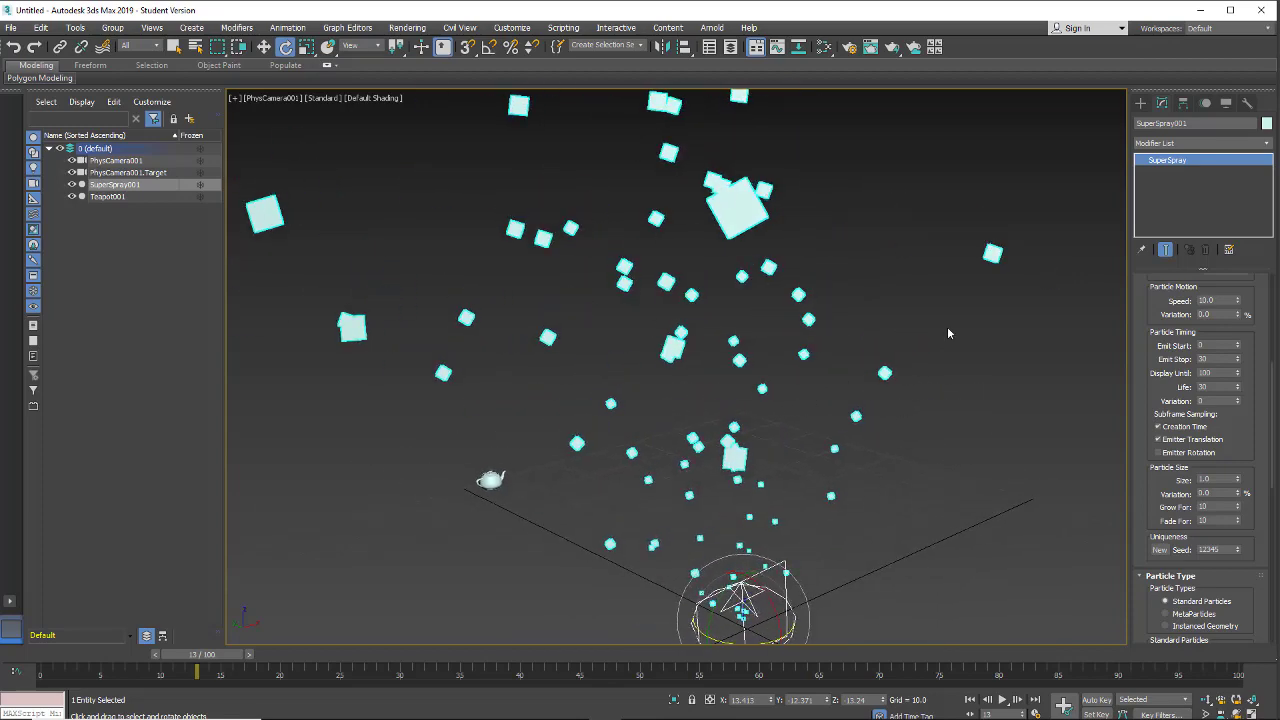
Clear the scene by deleting the Super Spray emitter and the teapot.
{"action": "scroll", "coordinate": [1141, 452], "scroll_direction": "down", "scroll_amount": 5}
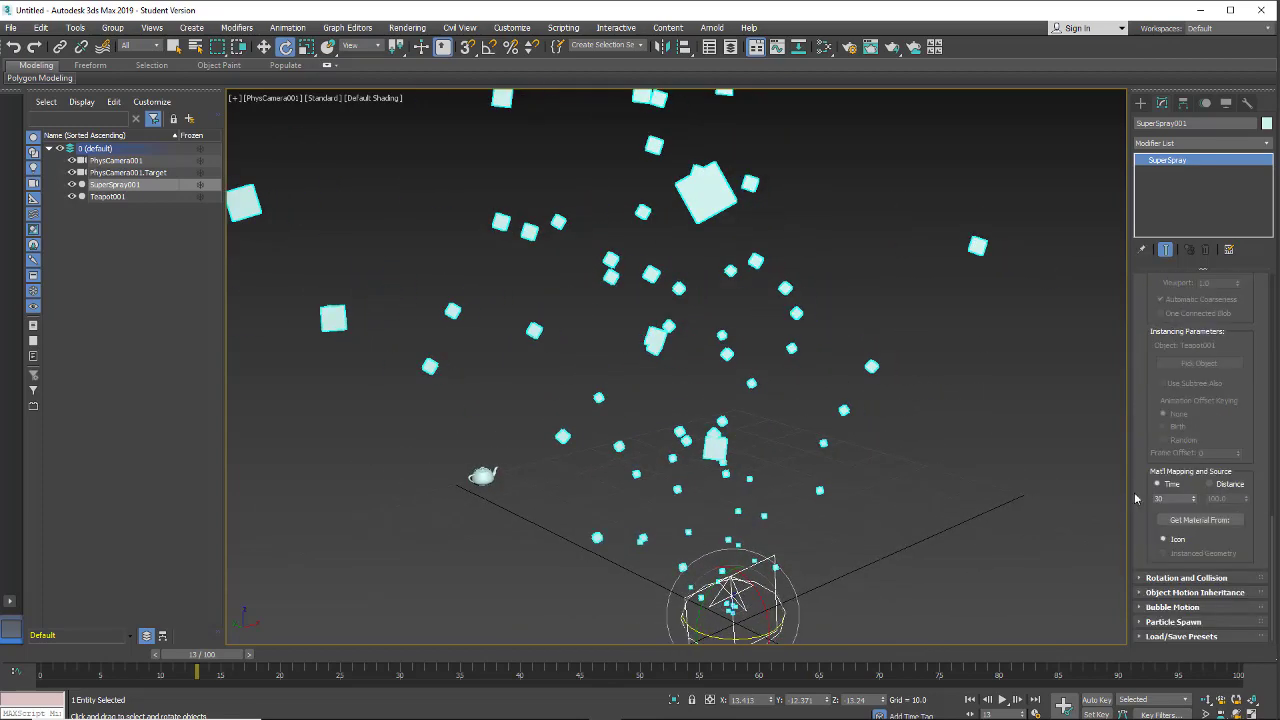
{"action": "scroll", "coordinate": [1140, 393], "scroll_direction": "up", "scroll_amount": 3}
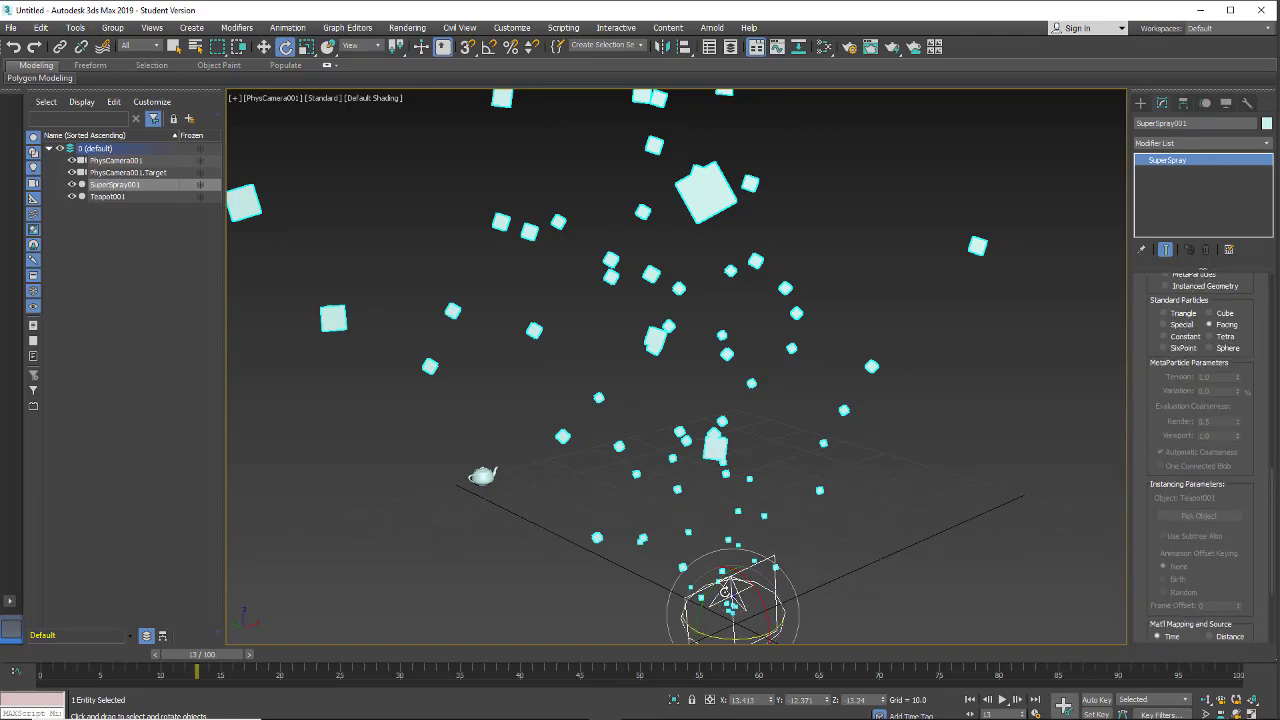
{"action": "key", "text": "Delete"}
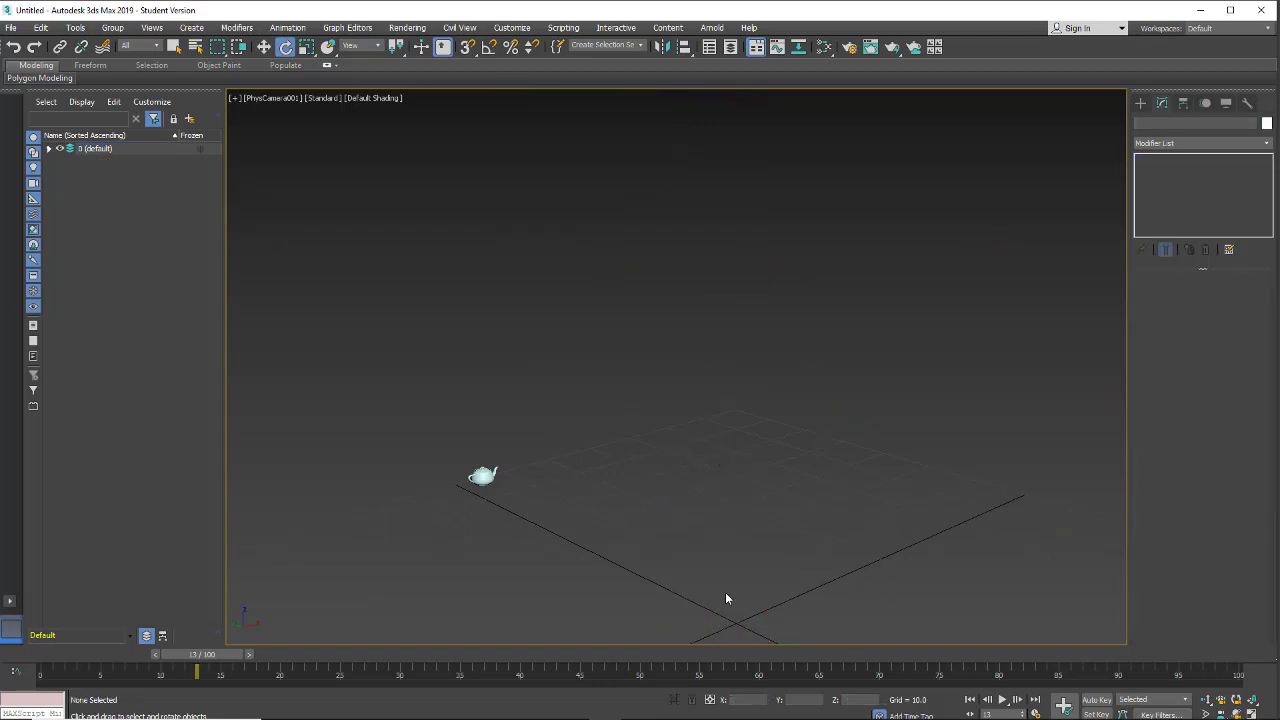
{"action": "left_click", "coordinate": [485, 477]}
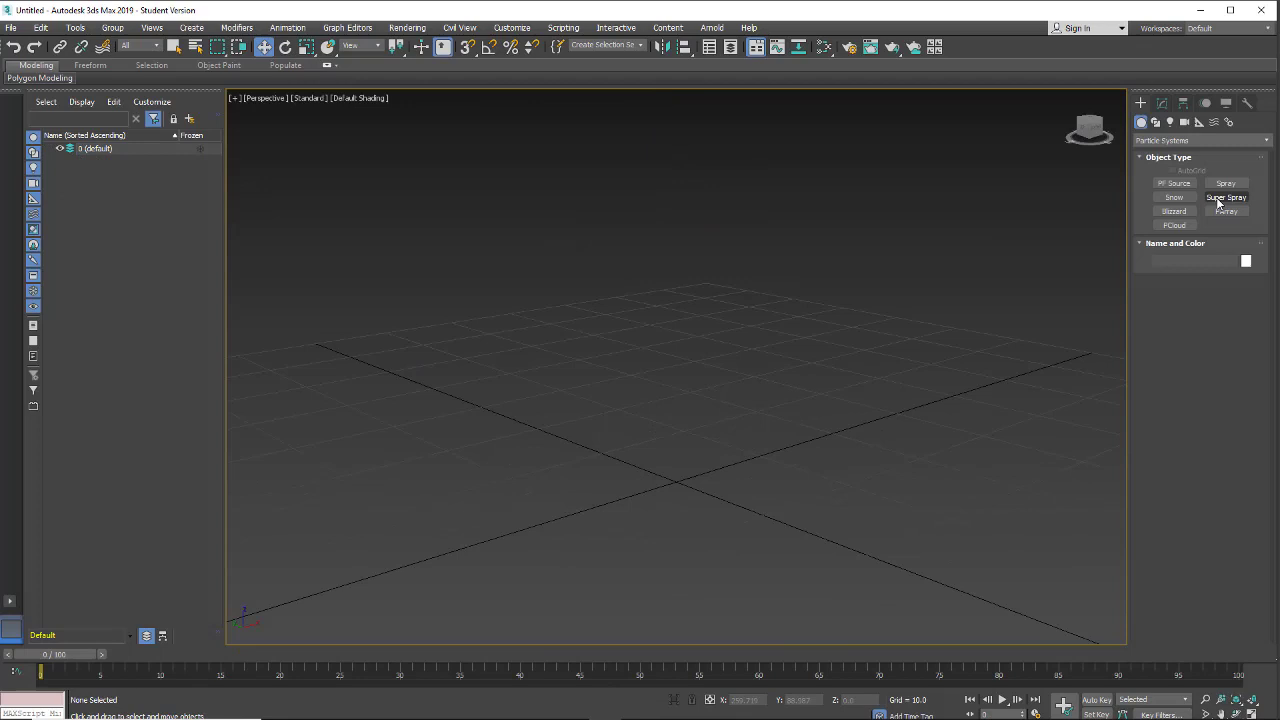
Create a Super Spray emitter with an icon size of about 5.2 at the grid origin, display its particles as Mesh and preview frame 2.
{"action": "mouse_move", "coordinate": [680, 481]}
{"action": "left_mouse_down"}
{"action": "mouse_move", "coordinate": [748, 492]}
{"action": "mouse_move", "coordinate": [710, 486]}
{"action": "left_mouse_up"}
{"action": "key", "text": "w"}
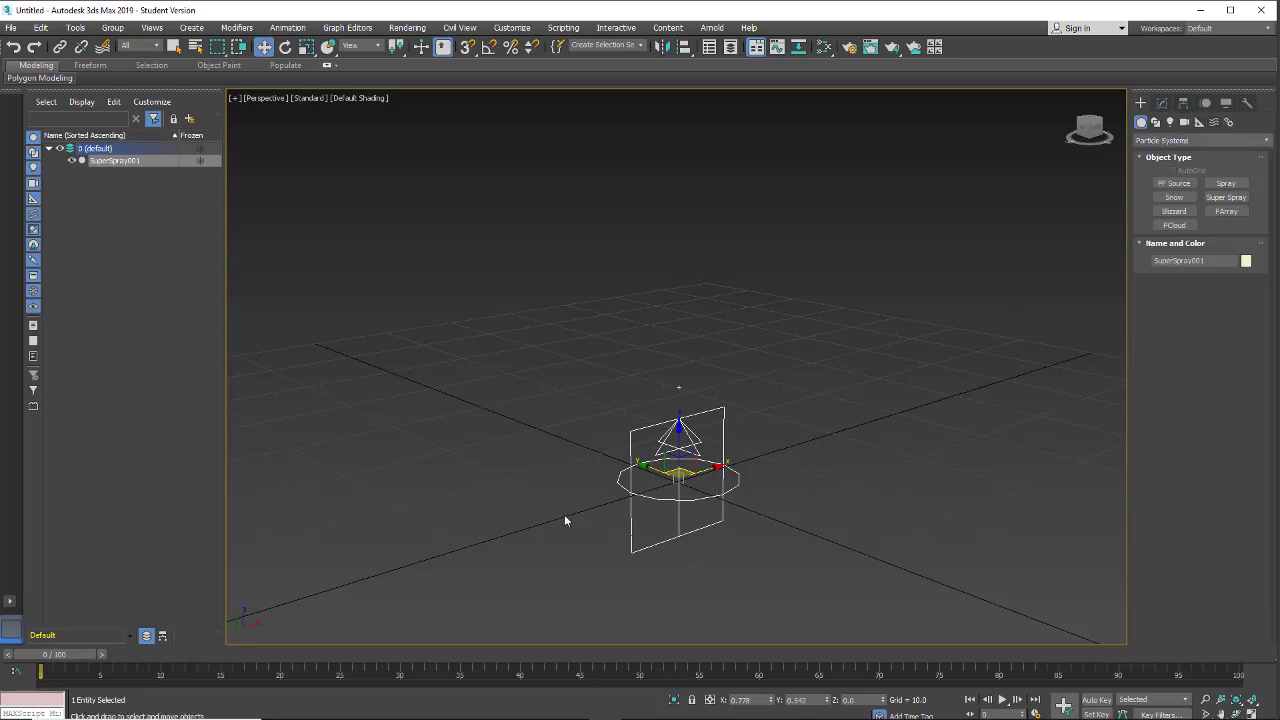
{"action": "left_click_drag", "start_coordinate": [55, 657], "coordinate": [6, 677]}
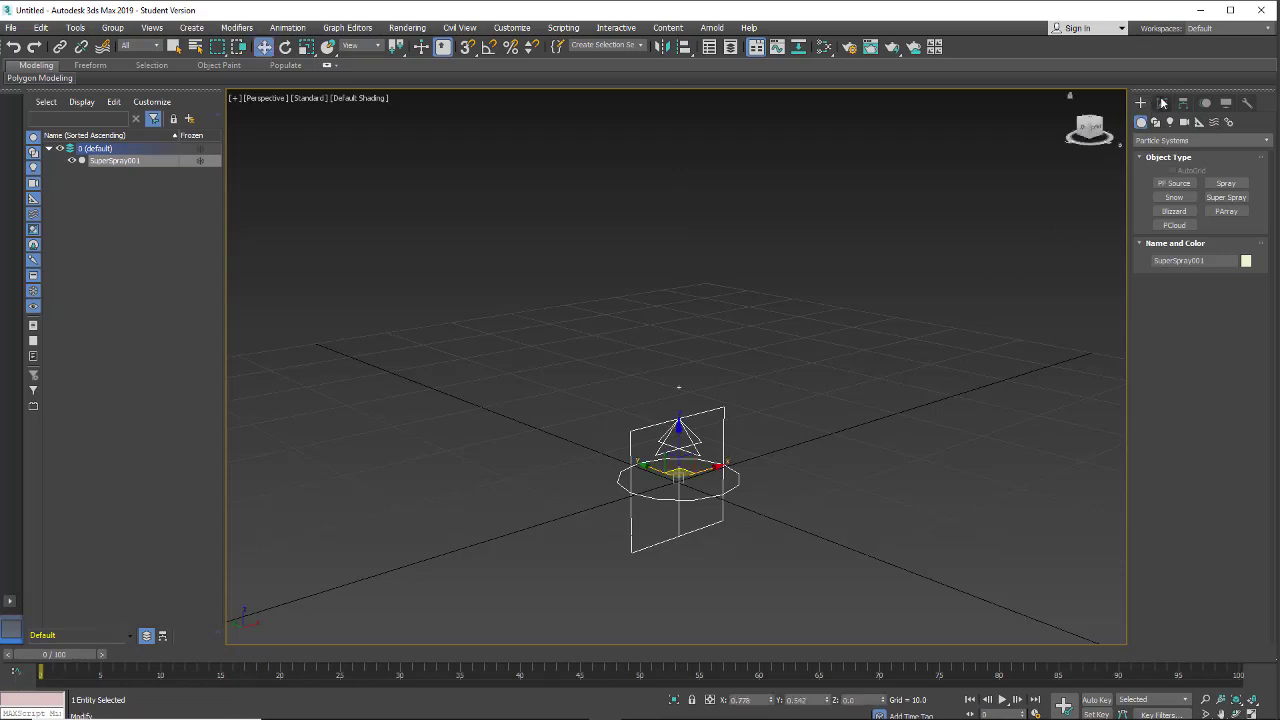
{"action": "left_click", "coordinate": [1161, 103]}
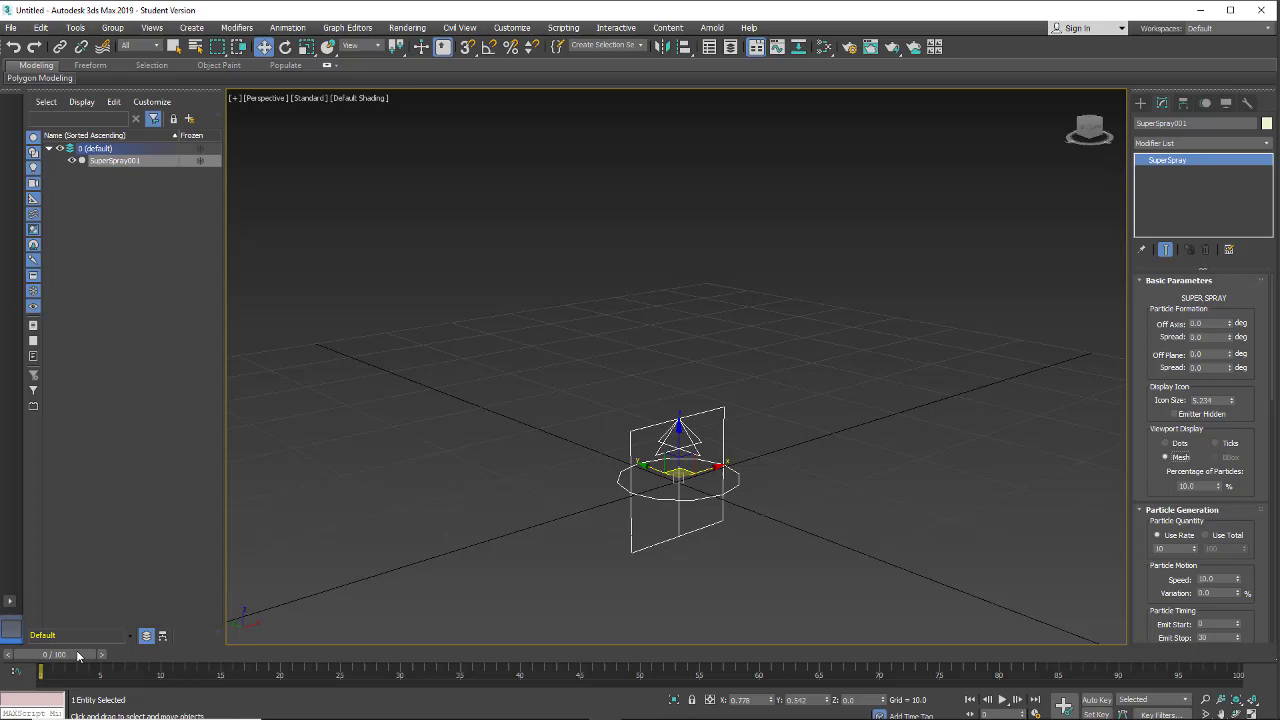
{"action": "left_click_drag", "start_coordinate": [78, 656], "coordinate": [95, 655]}
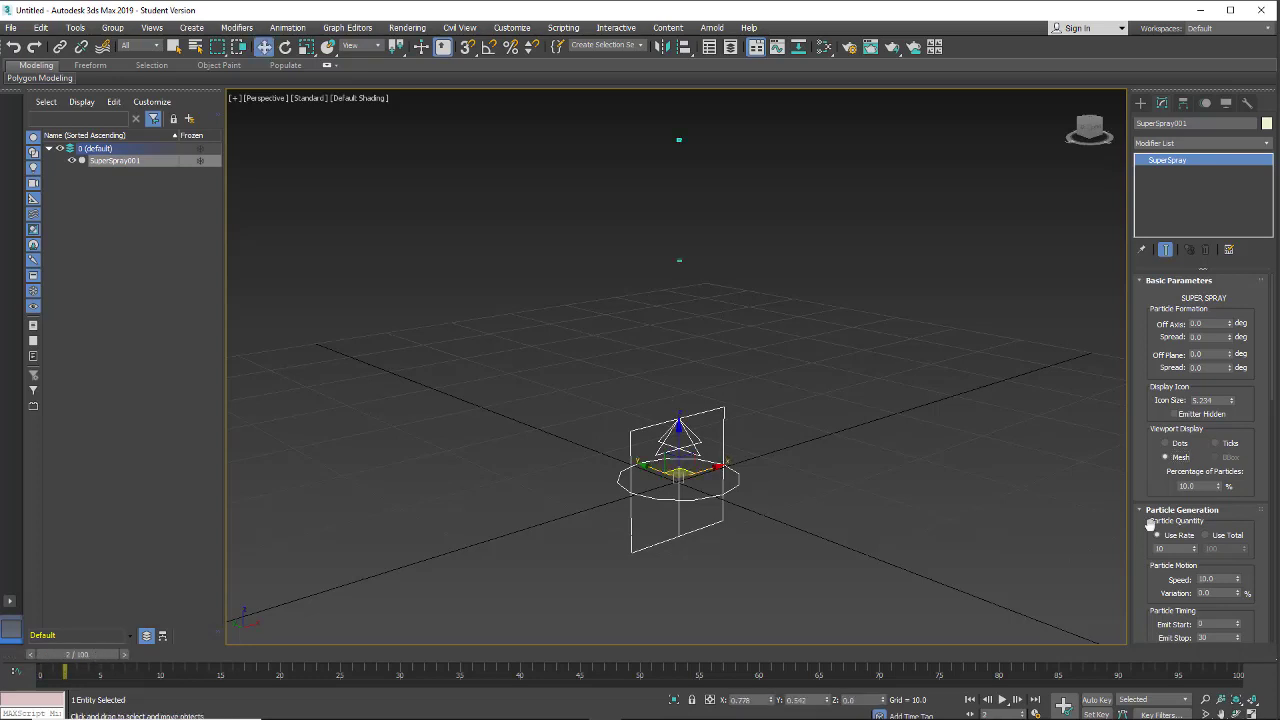
Set the particle quantity to Use Total with 2000 particles and return the timeline to frame 0.
{"action": "left_click", "coordinate": [1208, 537]}
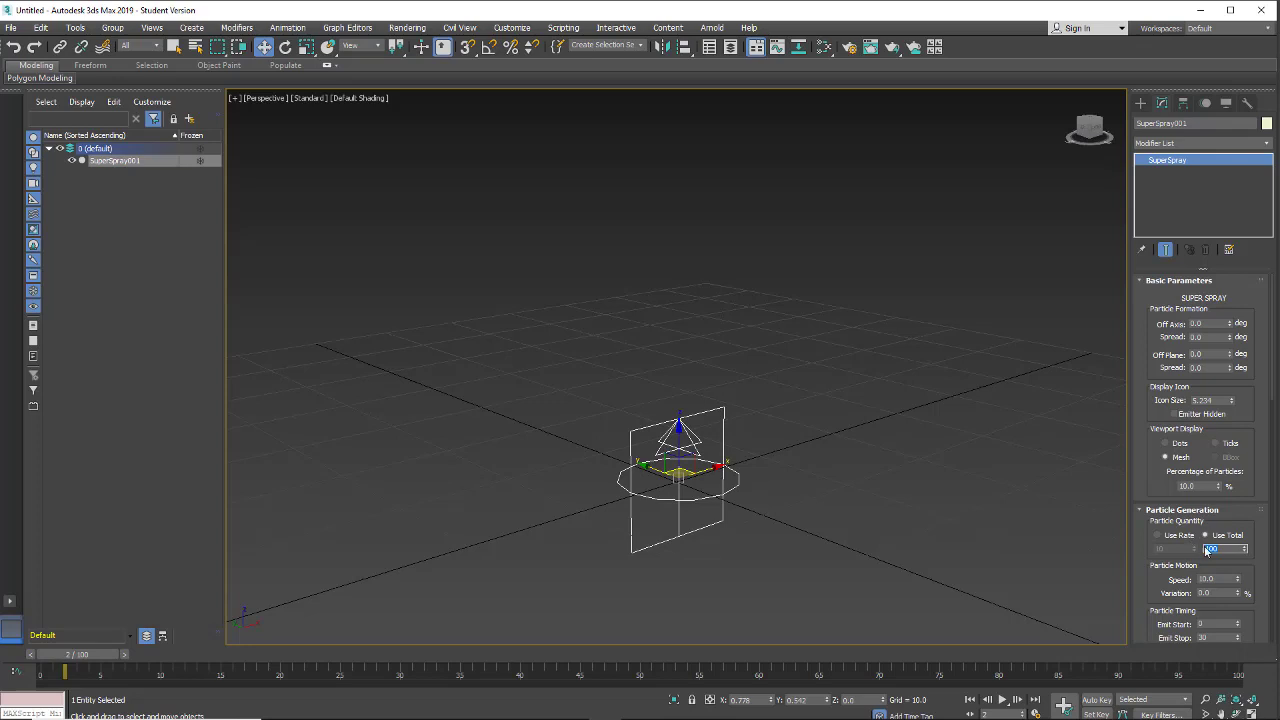
{"action": "type", "text": "2000"}
{"action": "left_click_drag", "start_coordinate": [101, 657], "coordinate": [57, 656]}
{"action": "key", "text": "w"}
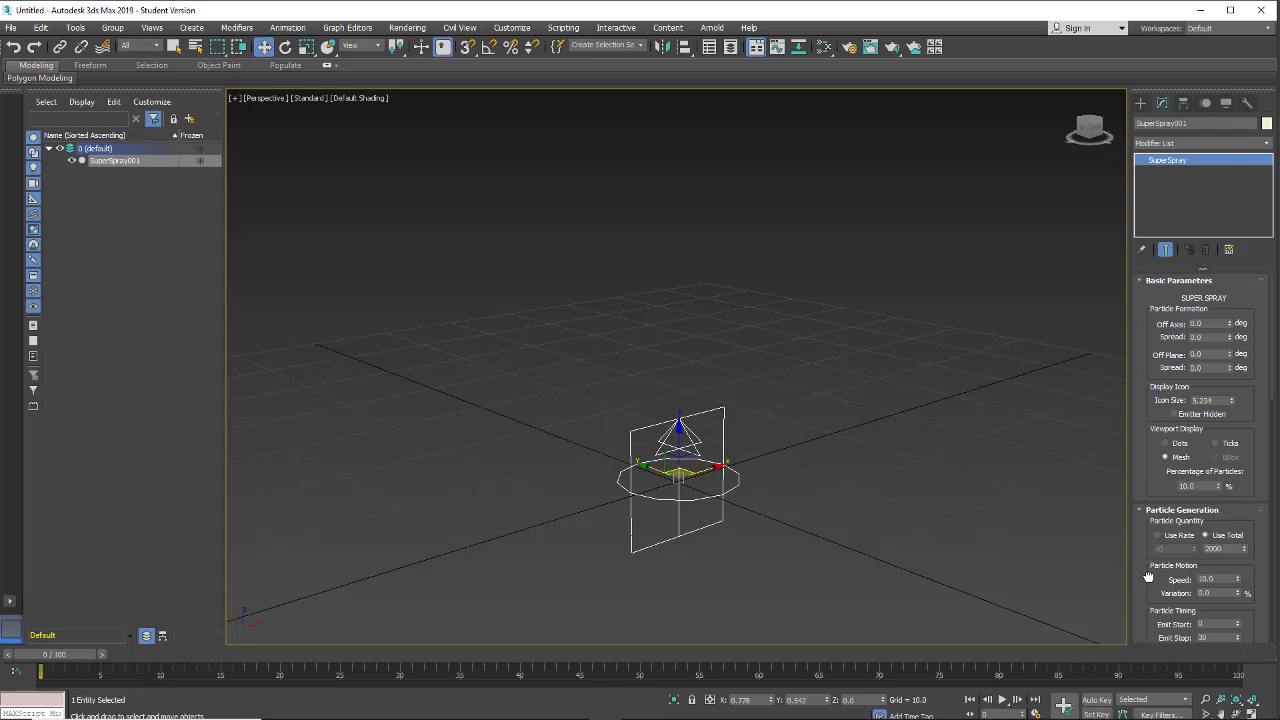
Set the particles' Emit Stop to frame 60 and check the timeline.
{"action": "scroll", "coordinate": [1175, 500], "scroll_direction": "down", "scroll_amount": 5}
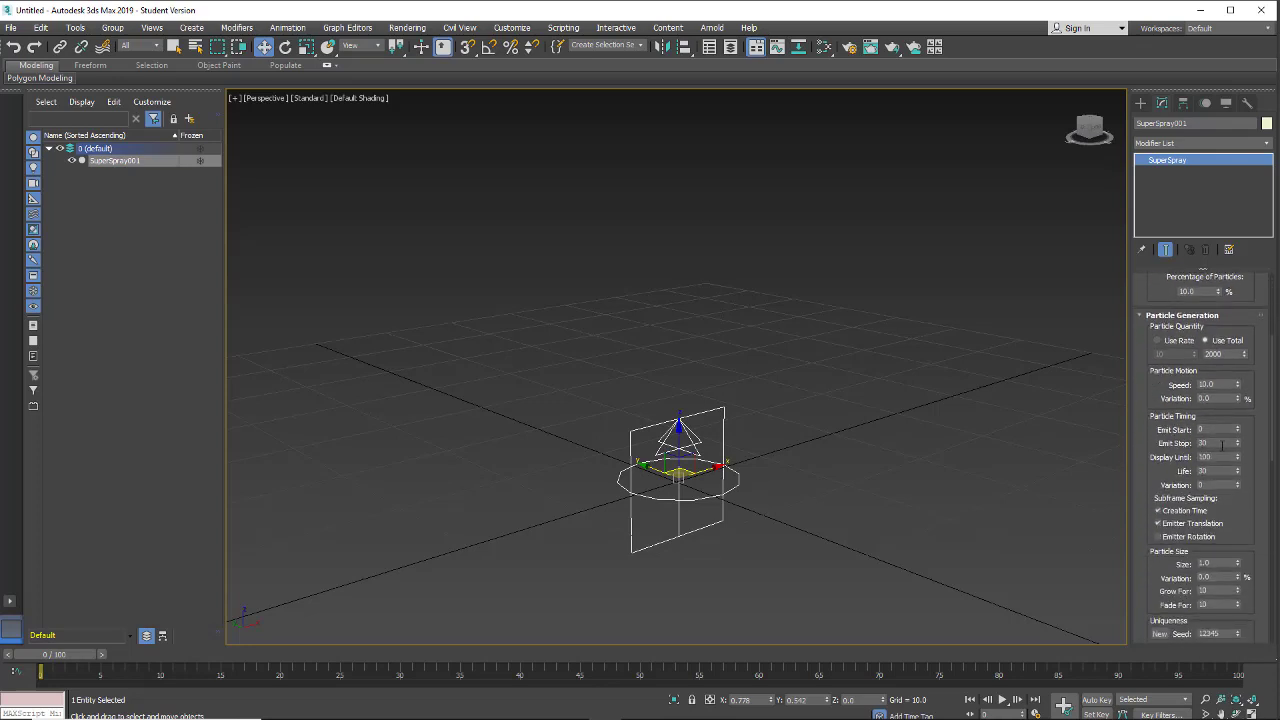
{"action": "double_click", "coordinate": [1222, 446]}
{"action": "left_click", "coordinate": [1146, 480]}
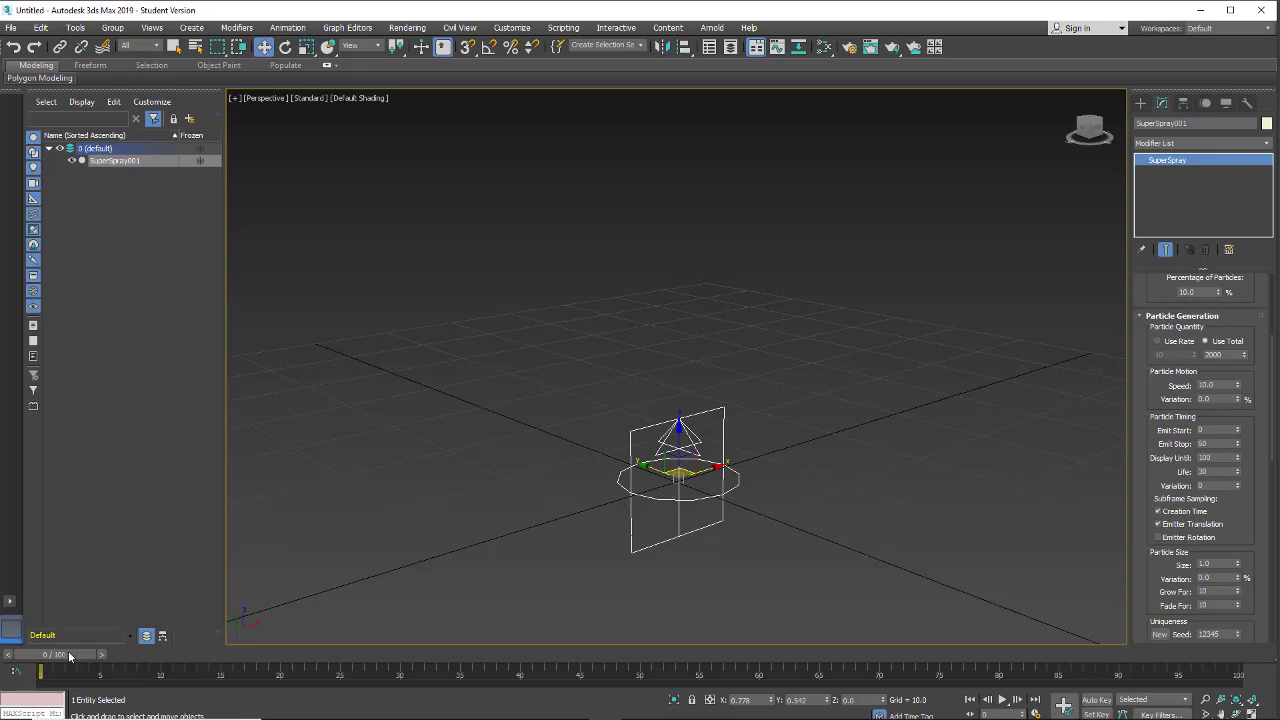
{"action": "left_click_drag", "start_coordinate": [69, 656], "coordinate": [60, 714]}
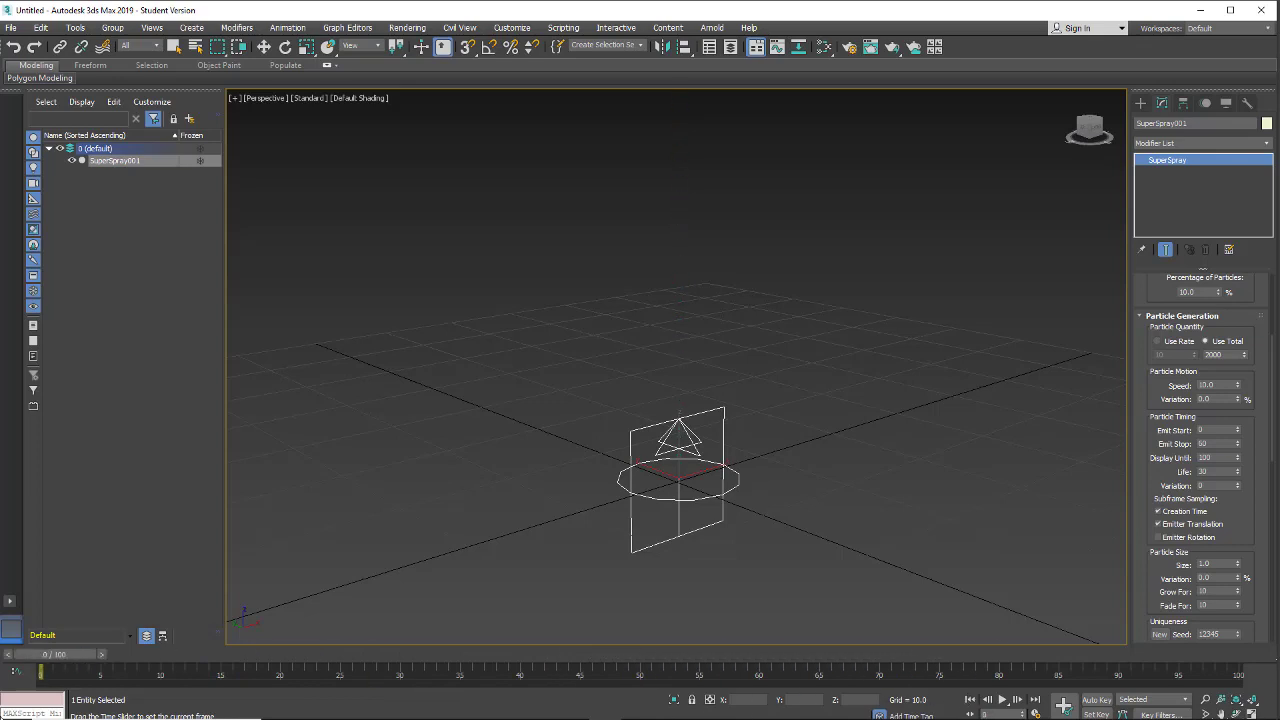
Rotate the Super Spray emitter about 43° around the X axis, check its spray along the timeline and return to frame 0.
{"action": "key", "text": "w"}
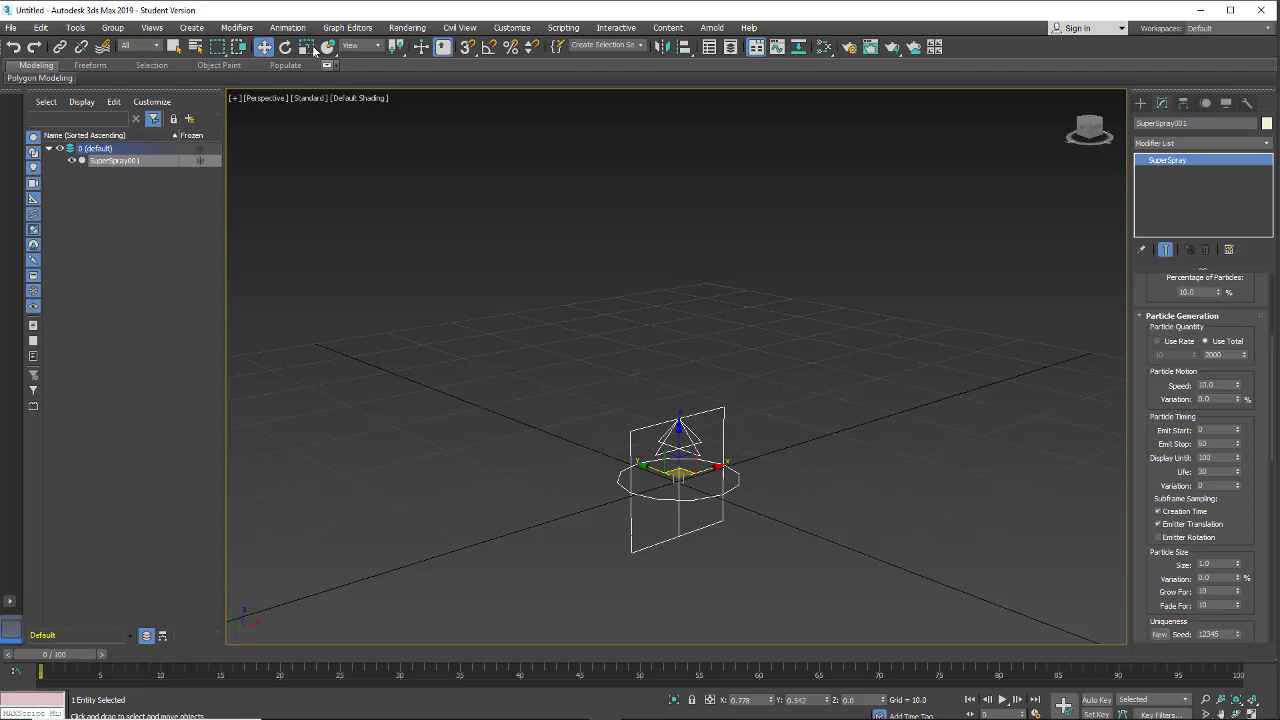
{"action": "key", "text": "e"}
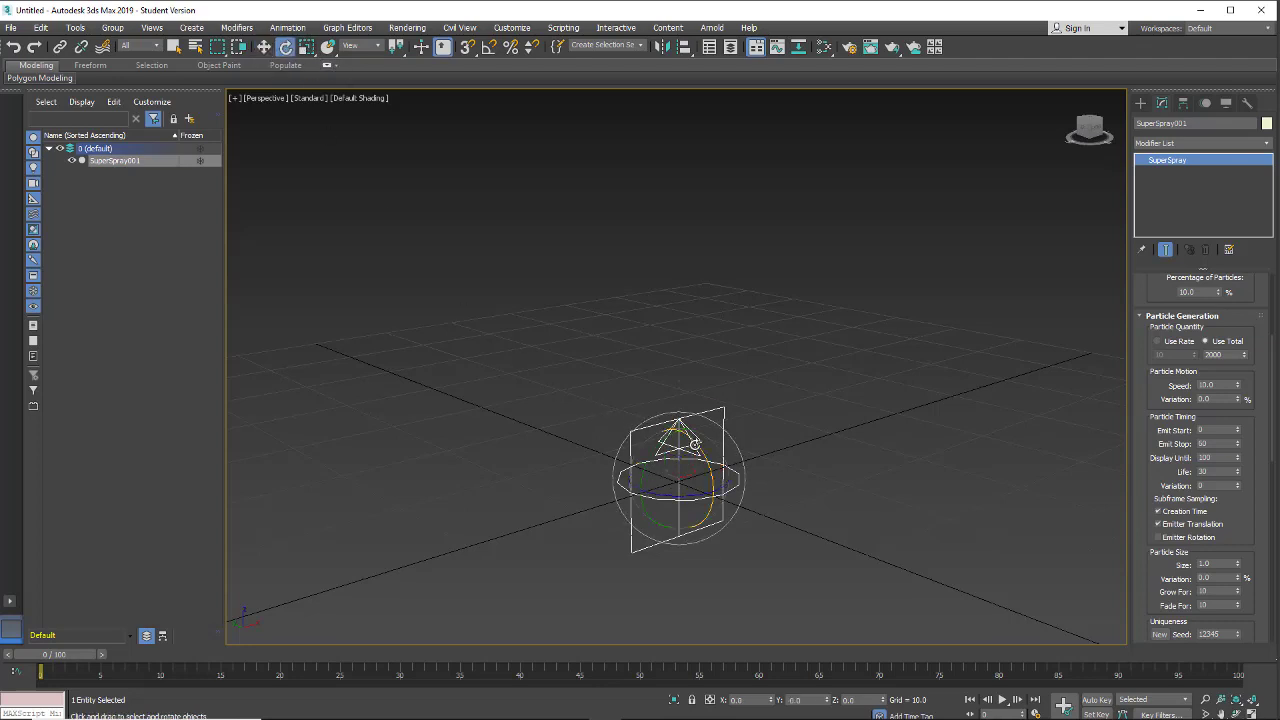
{"action": "left_click_drag", "start_coordinate": [698, 439], "coordinate": [701, 494]}
{"action": "middle_click_drag", "start_coordinate": [701, 494], "coordinate": [546, 458], "text": "alt"}
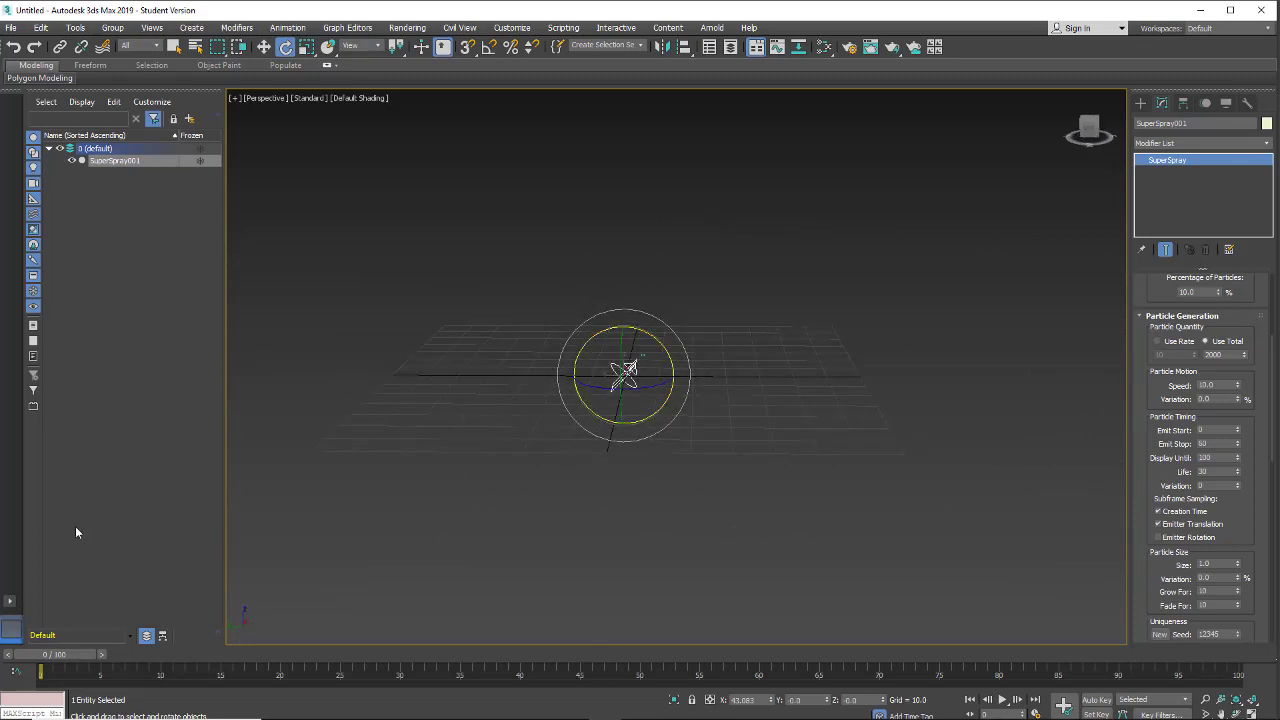
{"action": "left_click_drag", "start_coordinate": [54, 656], "coordinate": [519, 710]}
{"action": "key", "text": "Home"}
{"action": "key", "text": "e"}
{"action": "left_click", "coordinate": [1141, 104]}
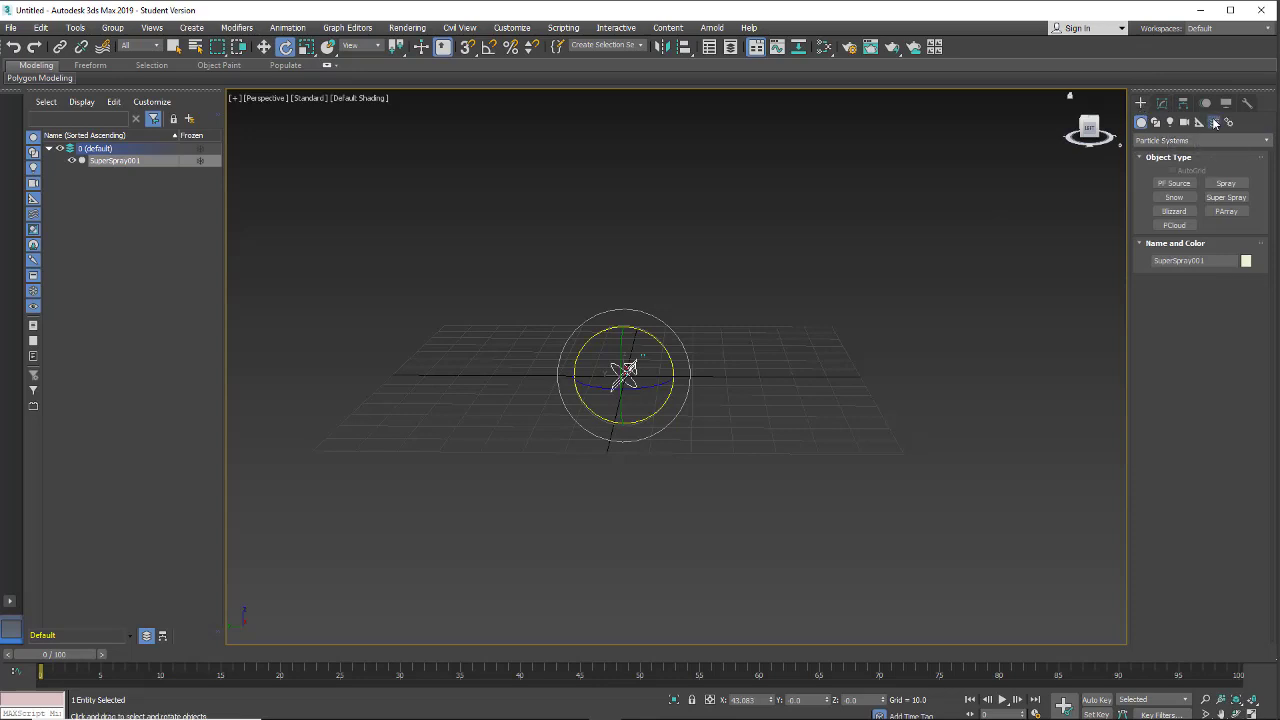
{"action": "left_click", "coordinate": [1215, 121]}
{"action": "left_click", "coordinate": [1180, 141]}
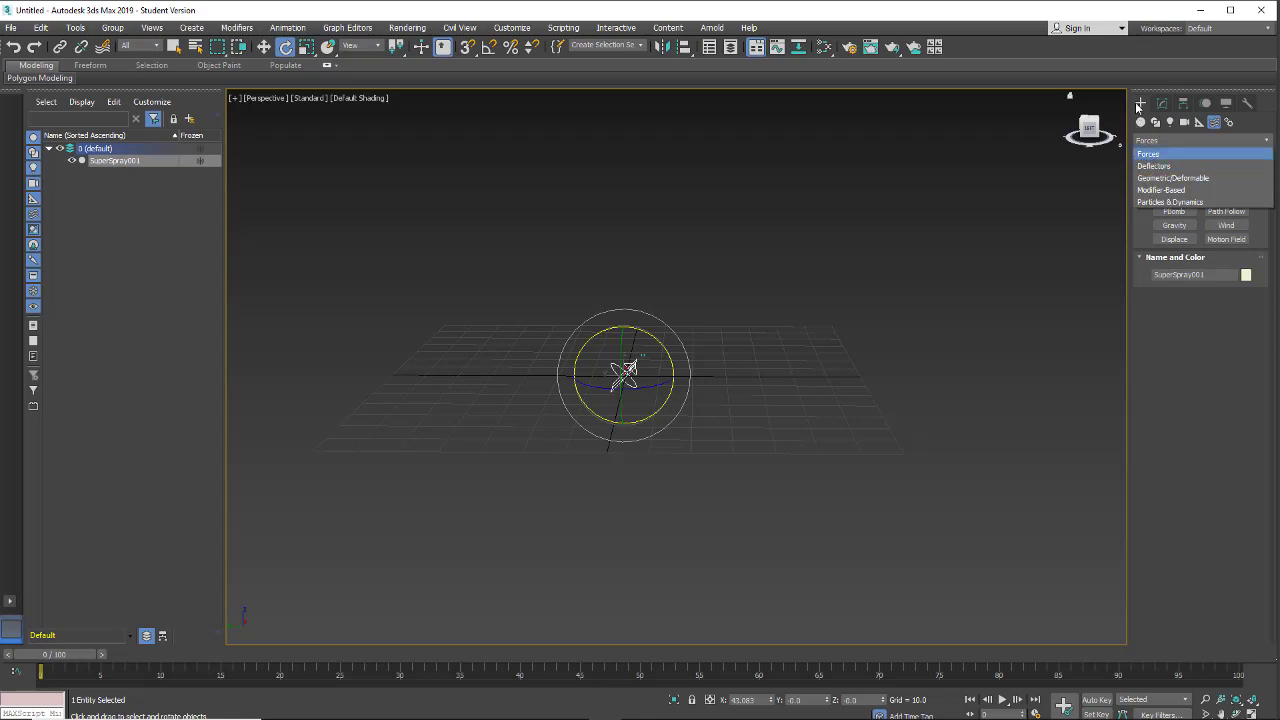
{"action": "left_click", "coordinate": [1141, 105]}
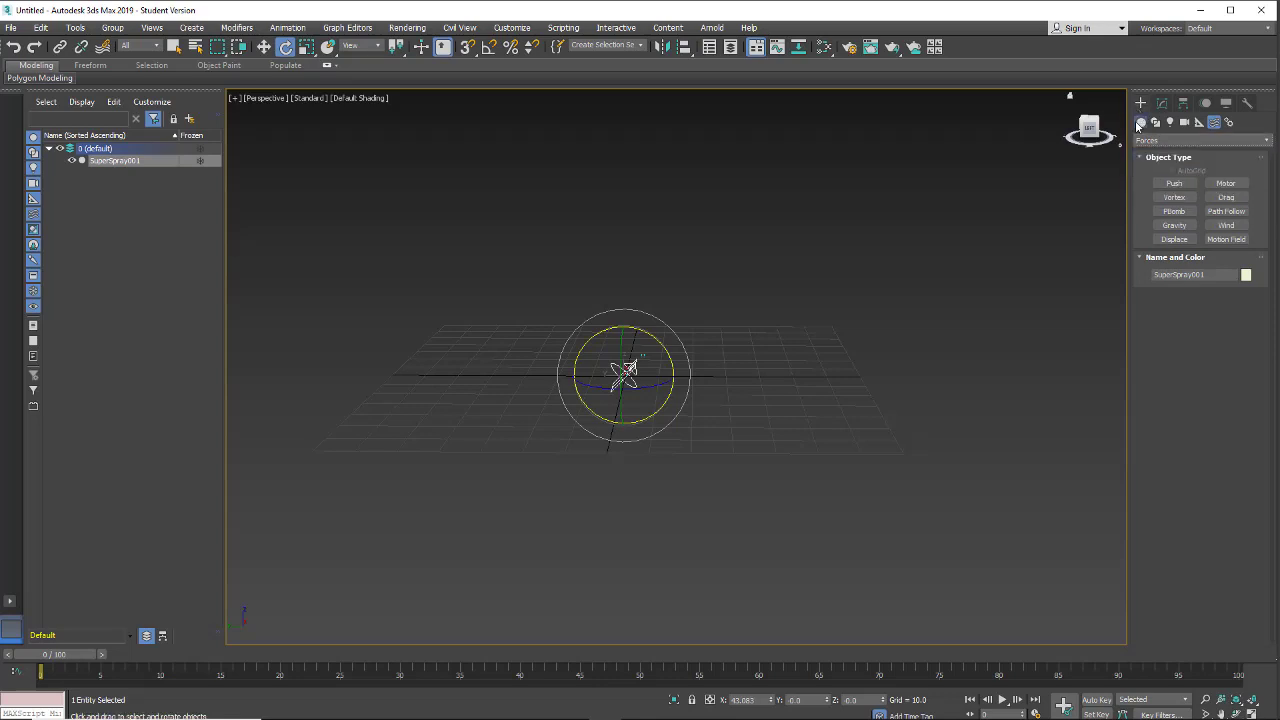
Create a plane about 140 by 147 covering the whole grid and raise it to a Z of about 1.04.
{"action": "left_click", "coordinate": [1141, 121]}
{"action": "left_click", "coordinate": [1147, 141]}
{"action": "left_click", "coordinate": [1146, 155]}
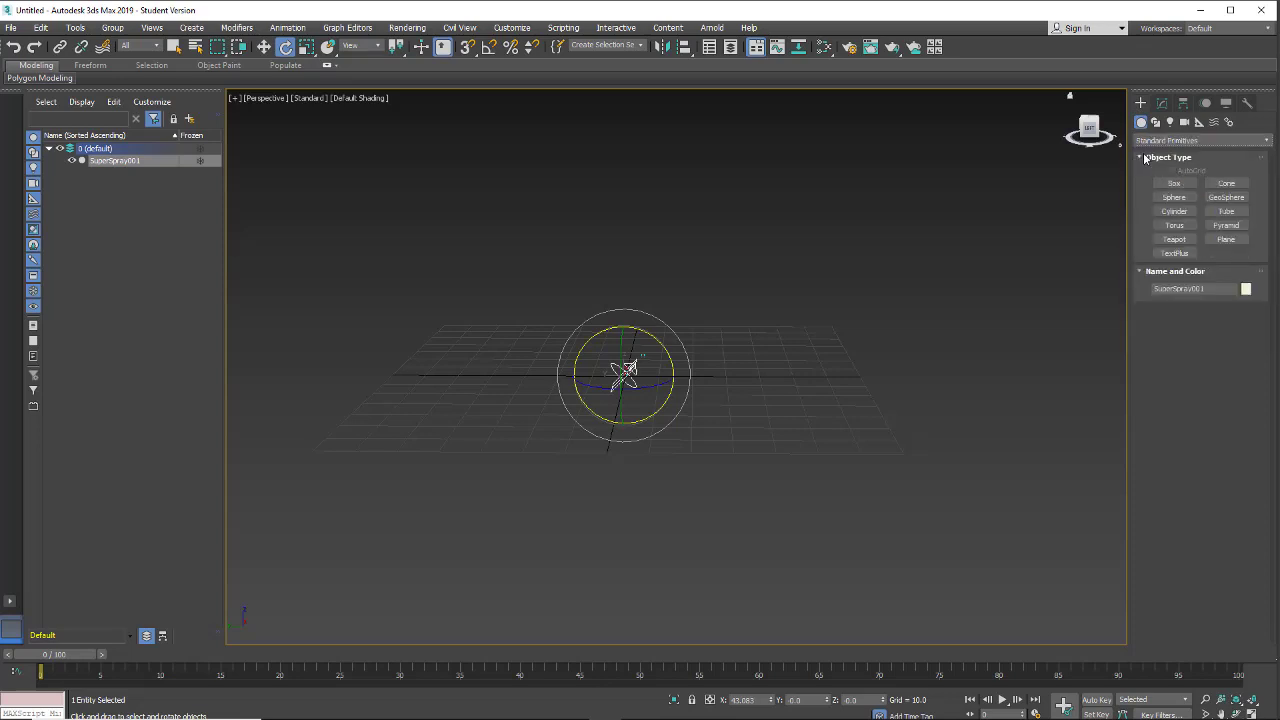
{"action": "left_click", "coordinate": [1226, 239]}
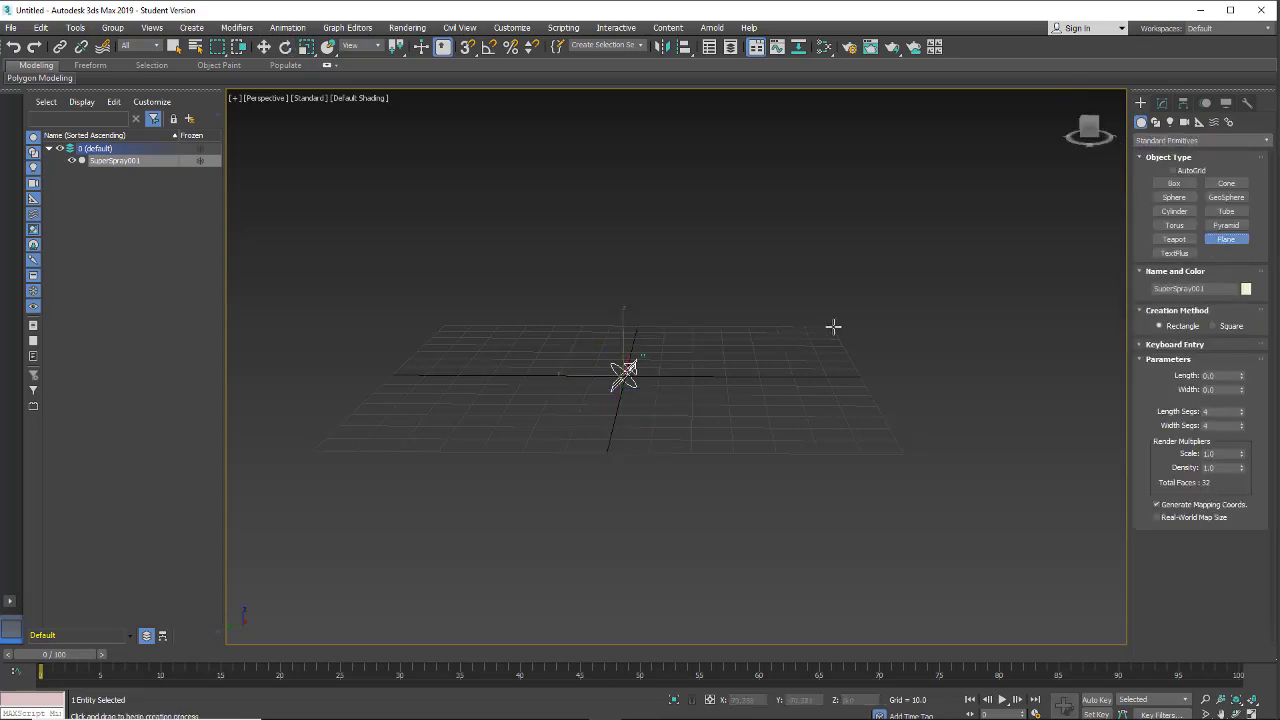
{"action": "left_click_drag", "start_coordinate": [833, 326], "coordinate": [307, 459]}
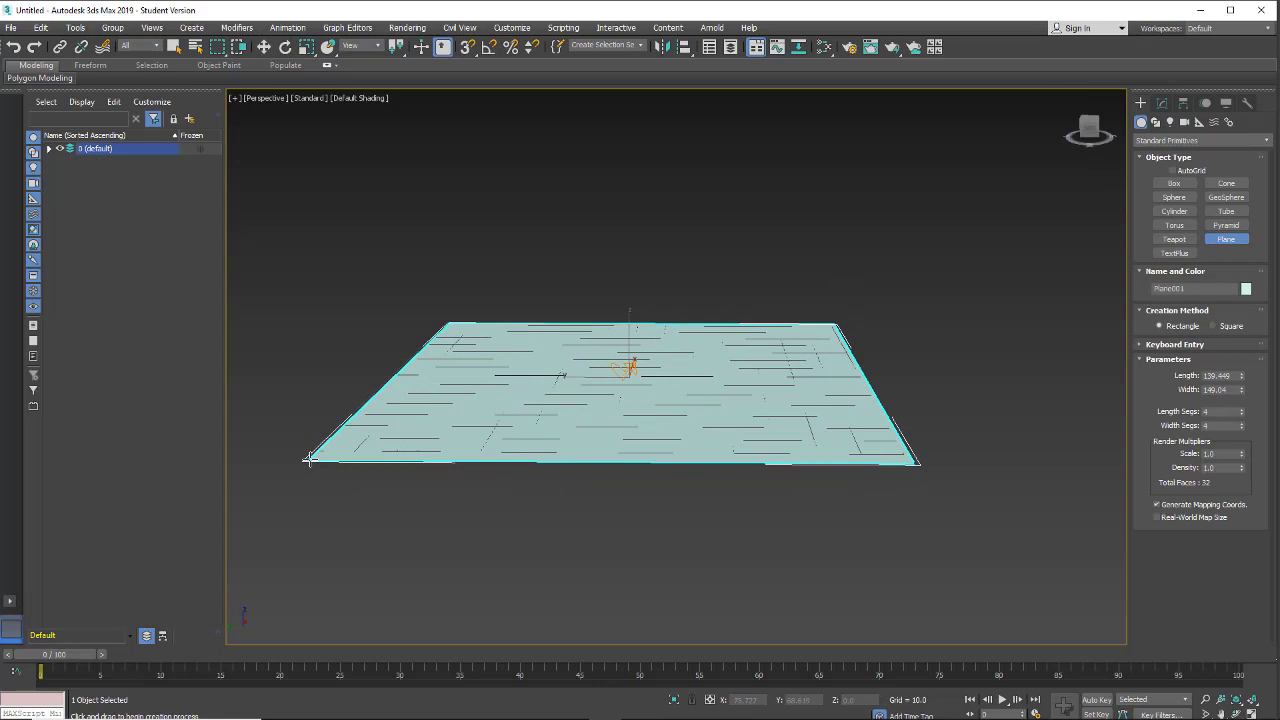
{"action": "key", "text": "e"}
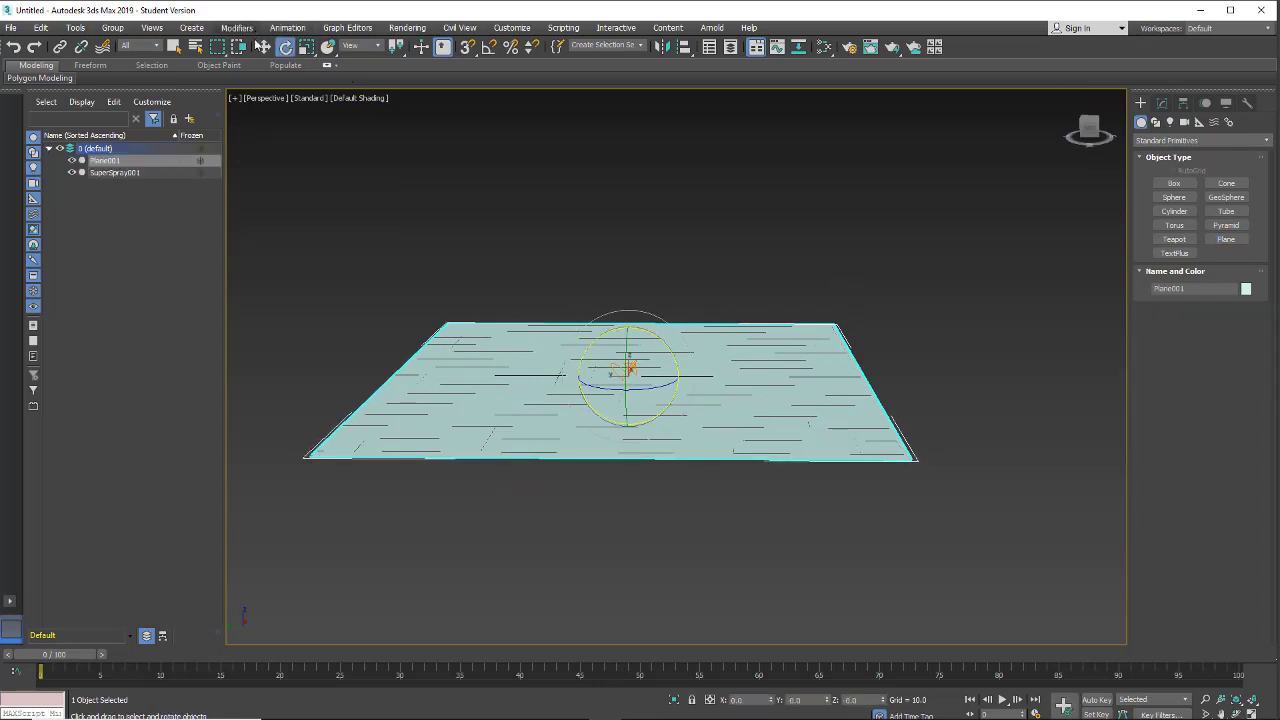
{"action": "left_click", "coordinate": [262, 47]}
{"action": "left_click_drag", "start_coordinate": [628, 333], "coordinate": [628, 329]}
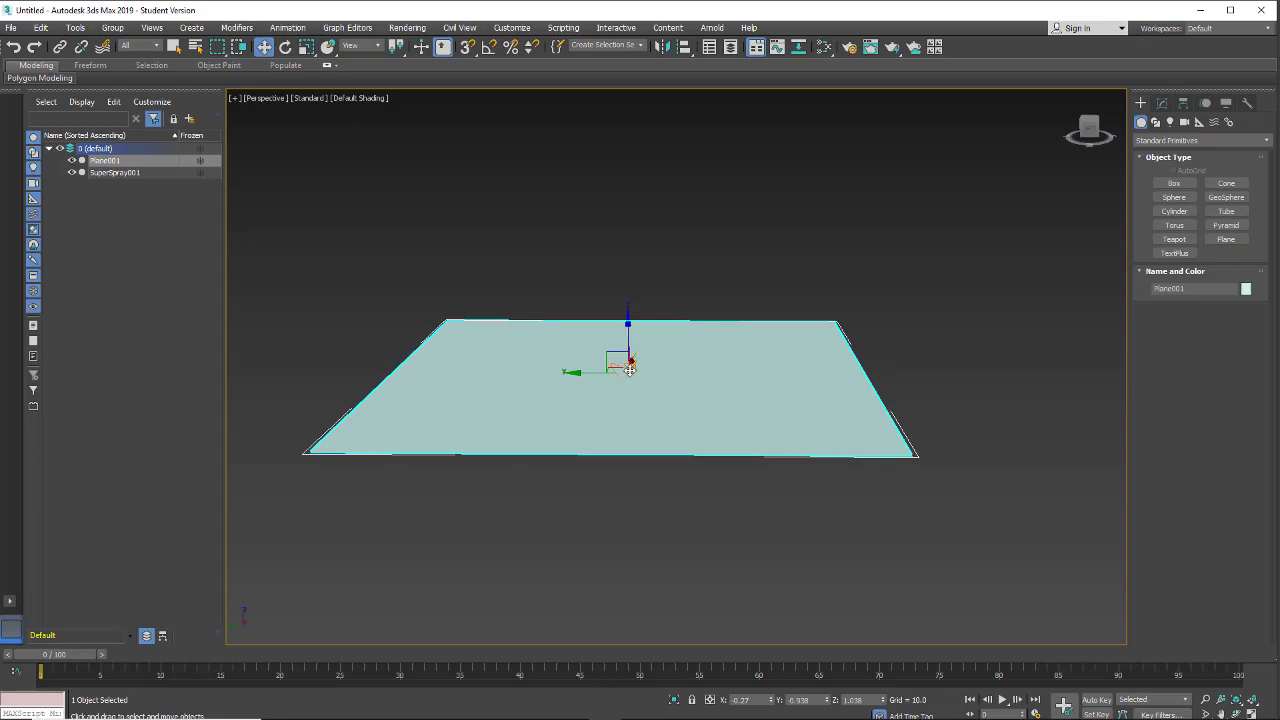
Move the Super Spray emitter to the plane's far corner, at about Y 46.6 and Z 12.9, and preview frame 3.
{"action": "scroll", "coordinate": [632, 372], "scroll_direction": "up", "scroll_amount": 3}
{"action": "left_click", "coordinate": [649, 369]}
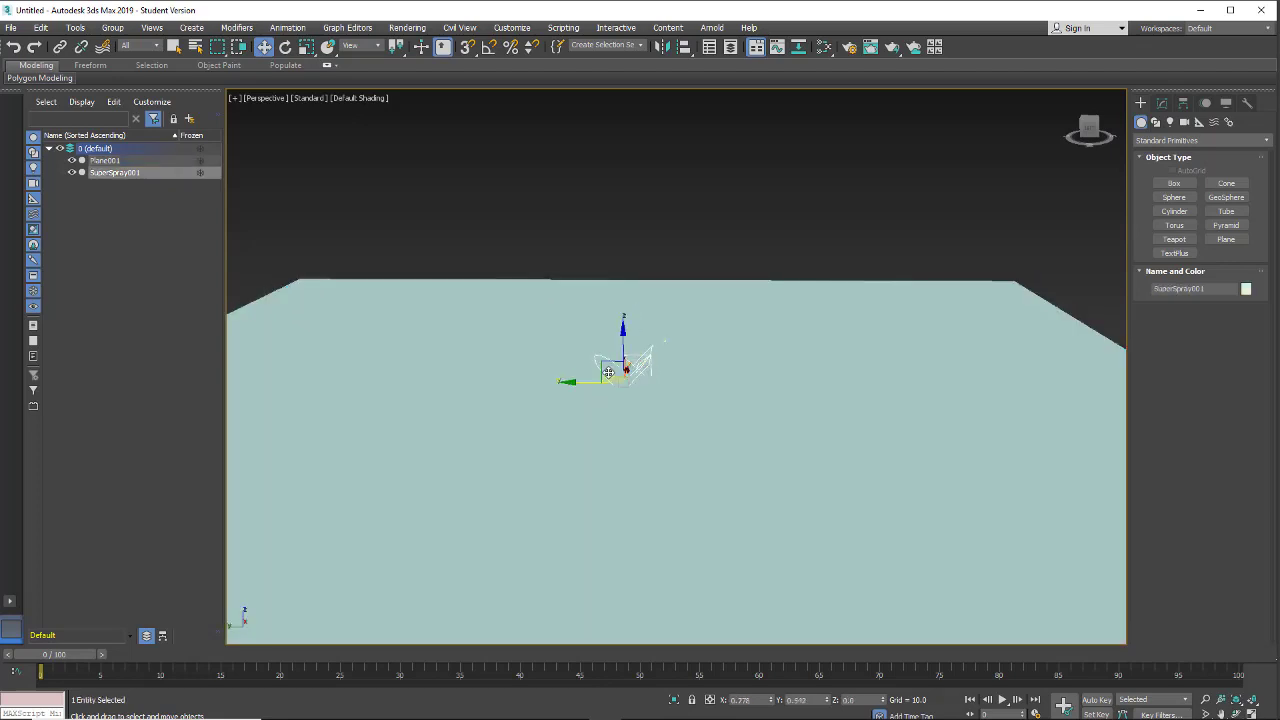
{"action": "left_click_drag", "start_coordinate": [615, 360], "coordinate": [258, 286]}
{"action": "scroll", "coordinate": [660, 365], "scroll_direction": "down", "scroll_amount": 4}
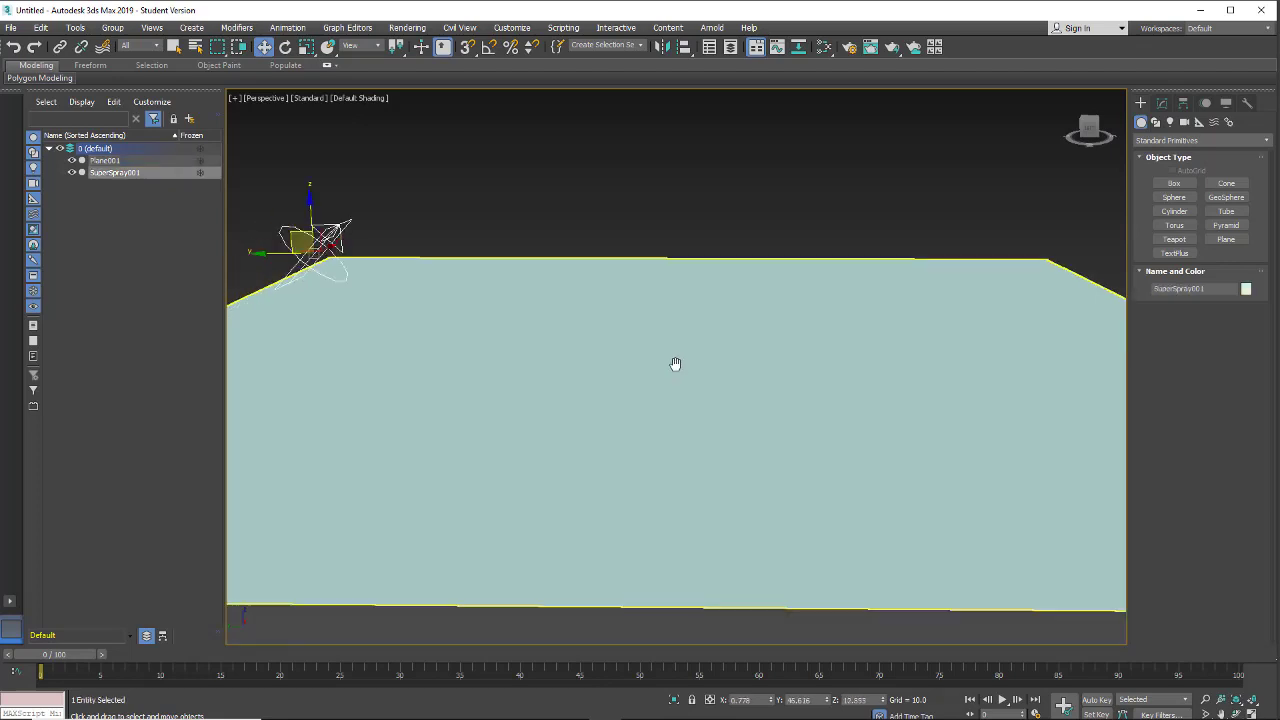
{"action": "mouse_move", "coordinate": [642, 382]}
{"action": "middle_mouse_down"}
{"action": "mouse_move", "coordinate": [660, 412]}
{"action": "mouse_move", "coordinate": [642, 400]}
{"action": "middle_mouse_up"}
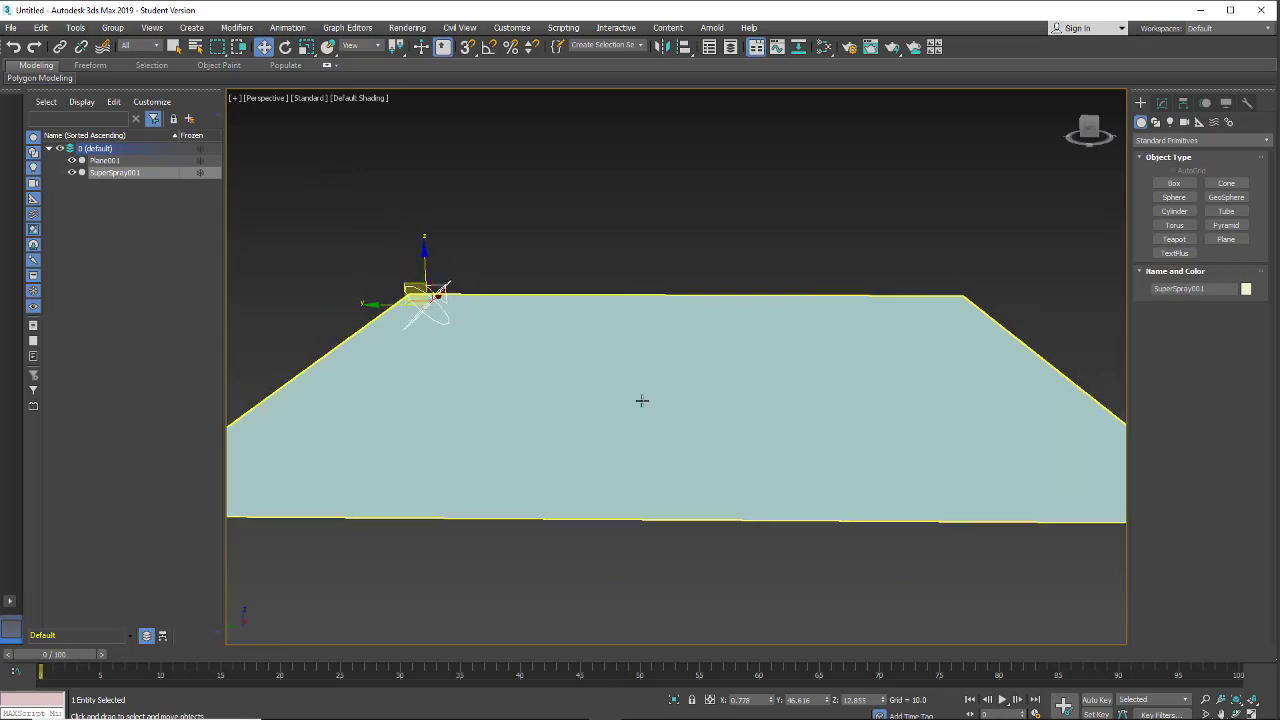
{"action": "left_click_drag", "start_coordinate": [70, 657], "coordinate": [106, 659]}
{"action": "key", "text": "w"}
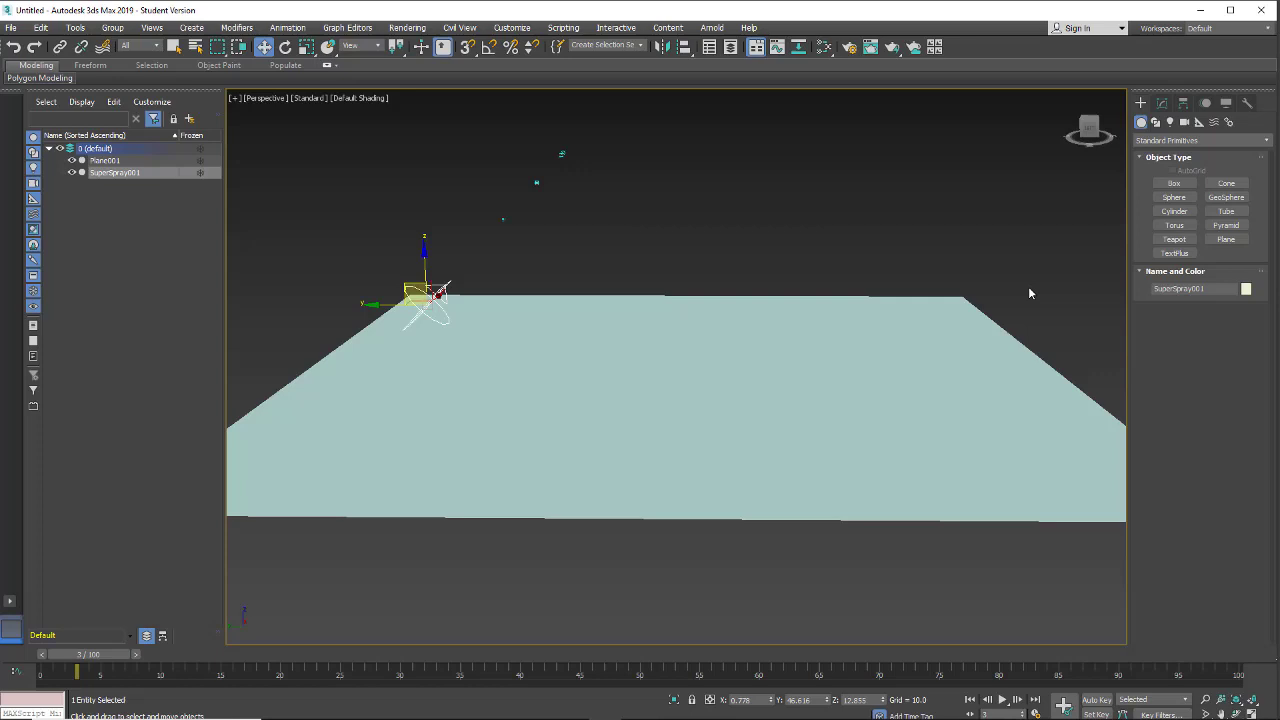
Change the plane's object color to gray.
{"action": "left_click", "coordinate": [909, 412]}
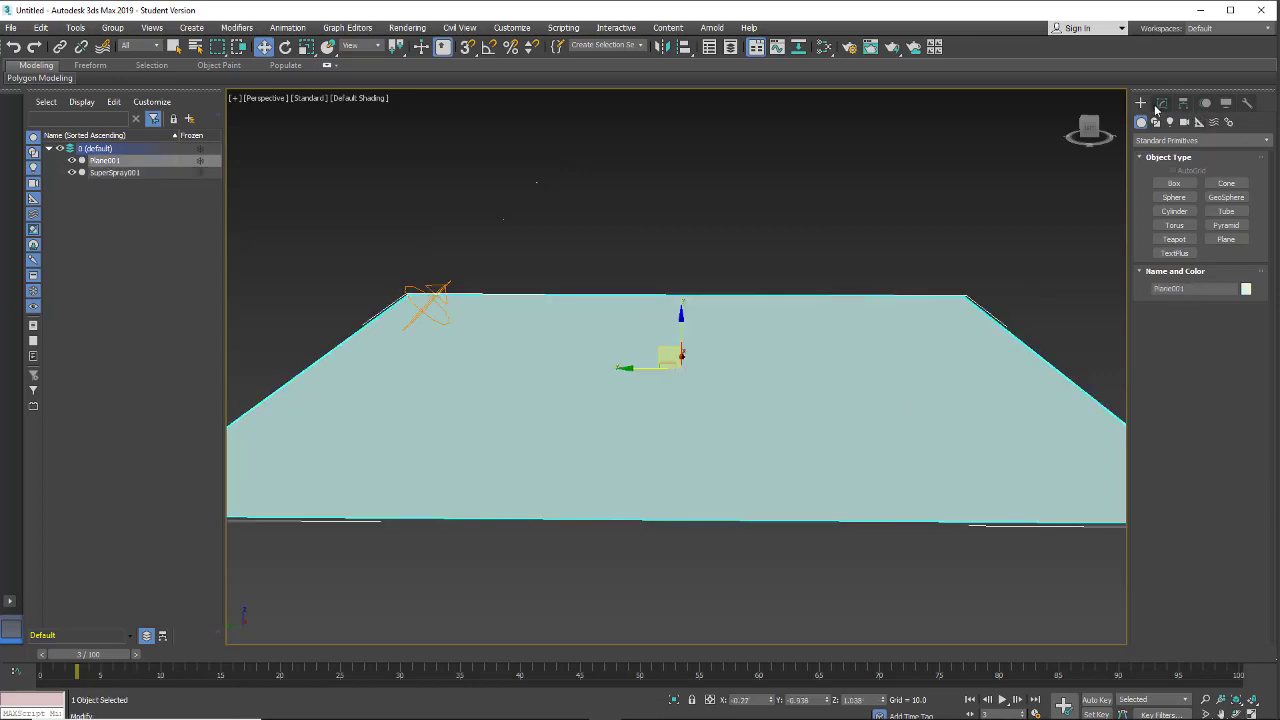
{"action": "left_click", "coordinate": [1161, 104]}
{"action": "left_click", "coordinate": [1267, 123]}
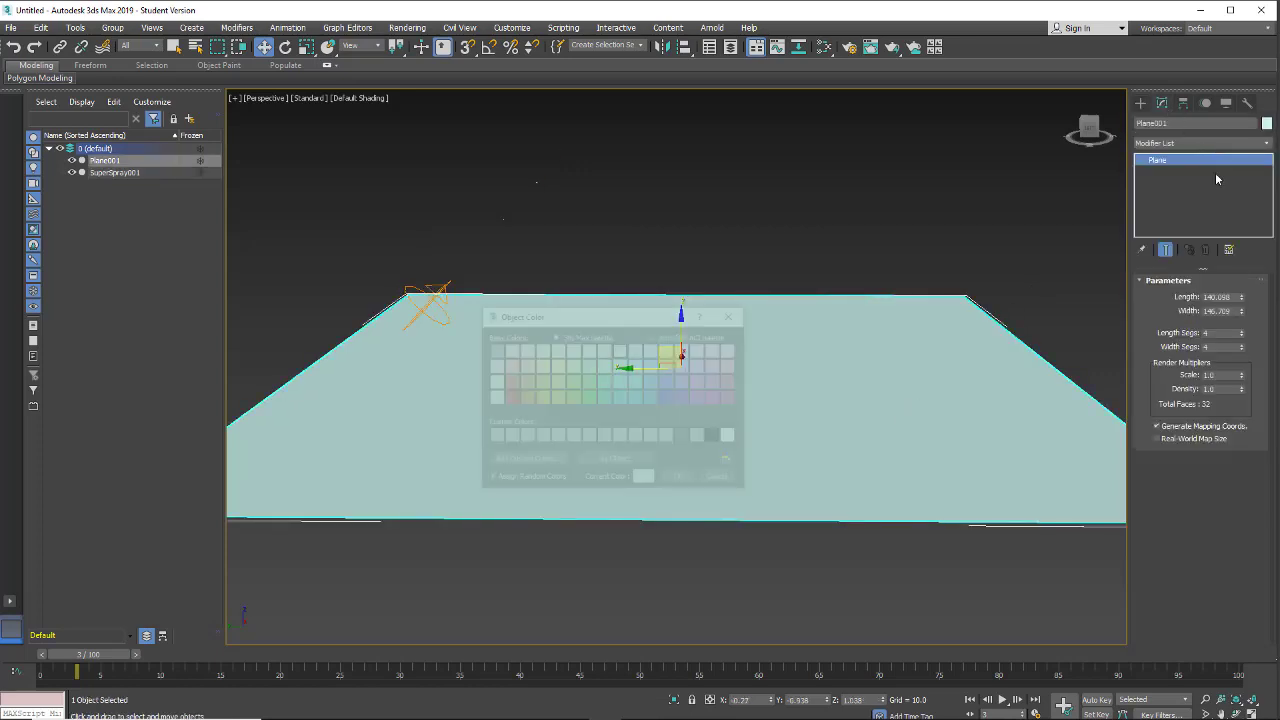
{"action": "left_click", "coordinate": [684, 437]}
{"action": "left_click", "coordinate": [689, 483]}
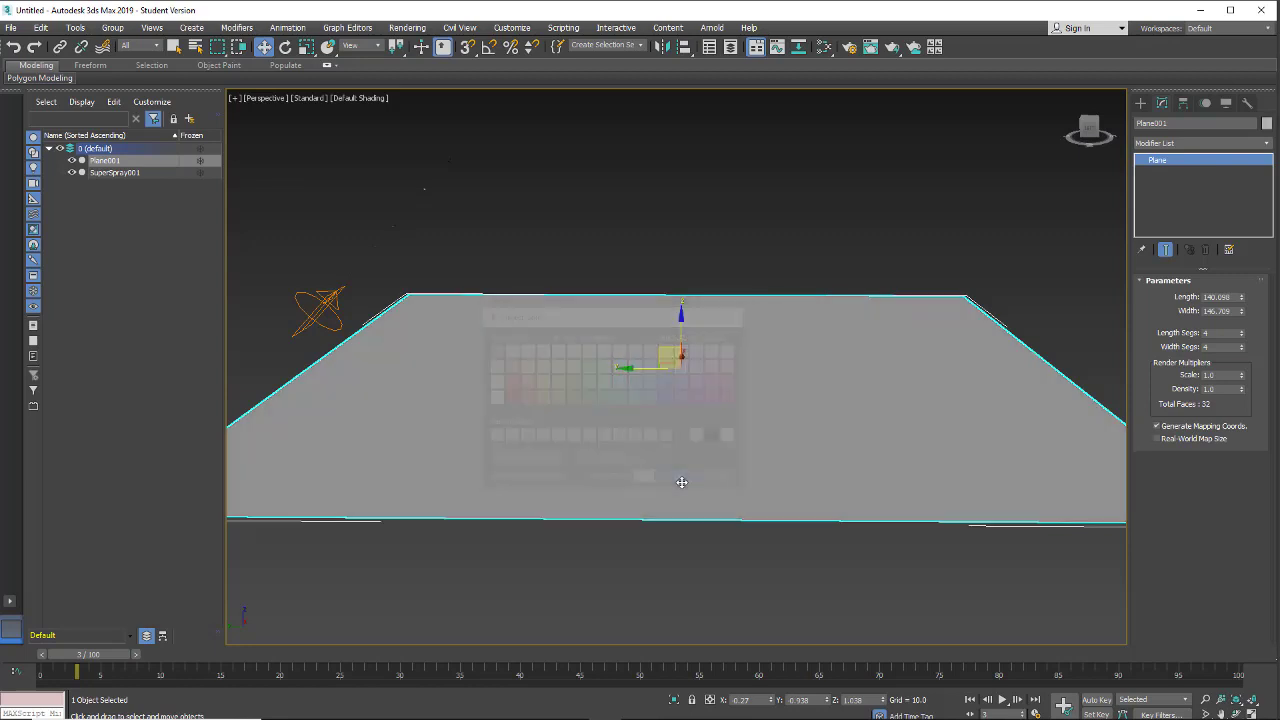
Set the Super Spray's standard particle shape to Cube from frame 0 and preview the particles at frame 3.
{"action": "left_click_drag", "start_coordinate": [115, 657], "coordinate": [42, 668]}
{"action": "left_click", "coordinate": [323, 307]}
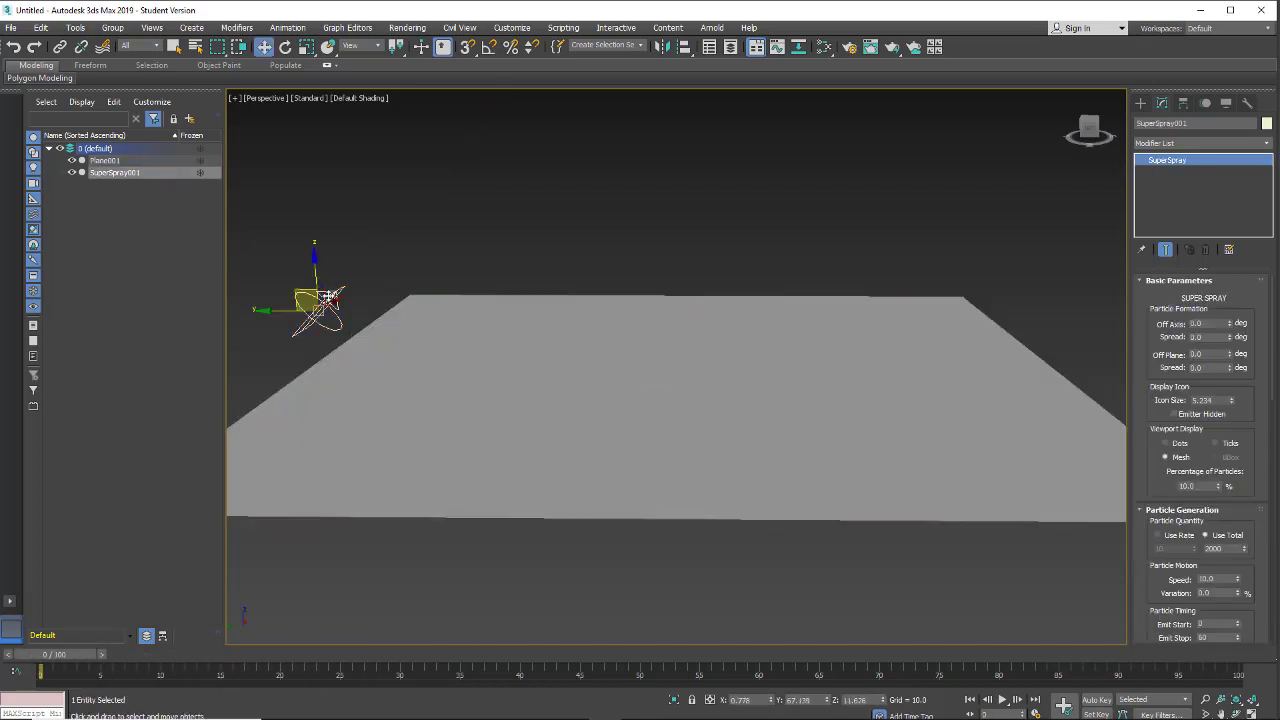
{"action": "left_click_drag", "start_coordinate": [1160, 480], "coordinate": [1172, 190]}
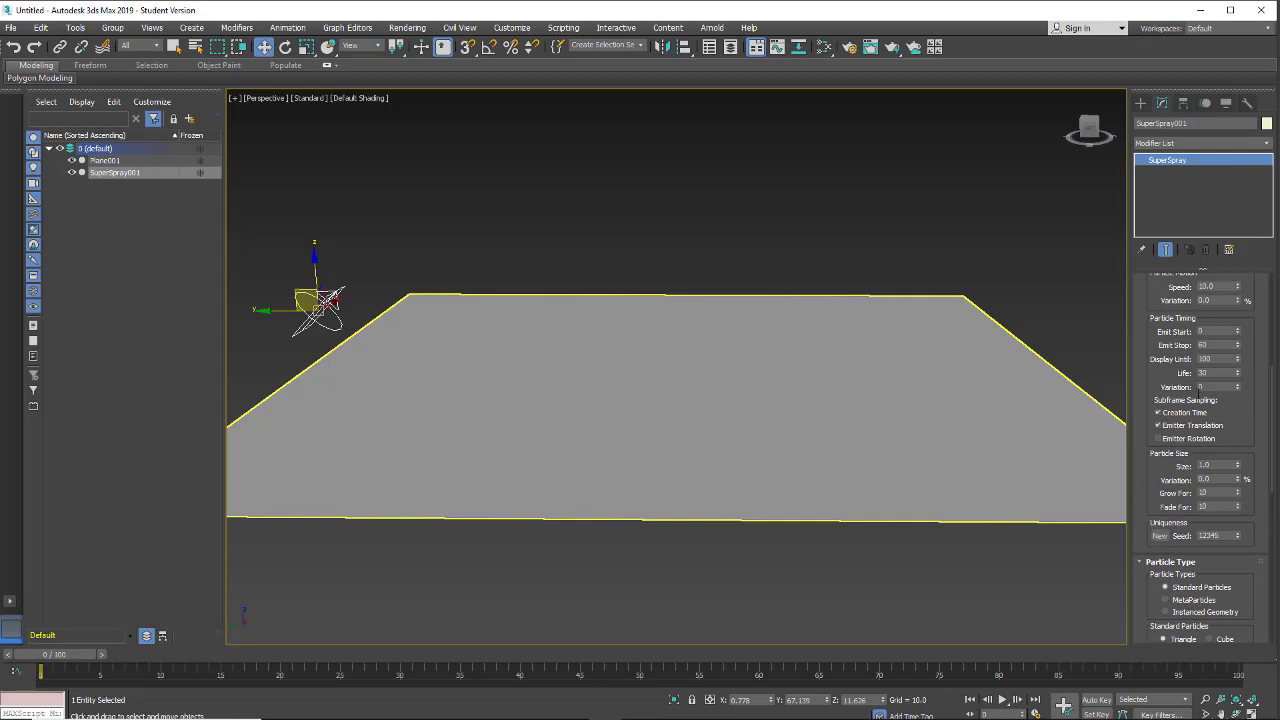
{"action": "left_click_drag", "start_coordinate": [1160, 510], "coordinate": [1189, 296]}
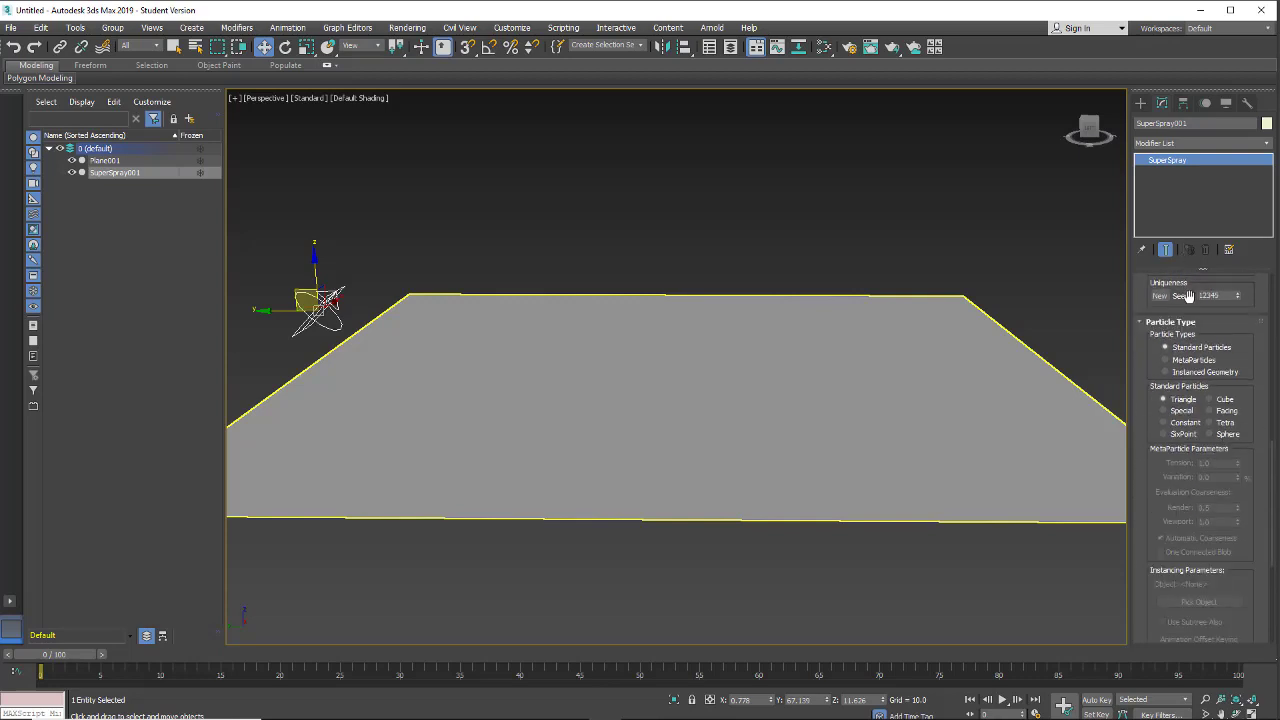
{"action": "left_click", "coordinate": [1208, 399]}
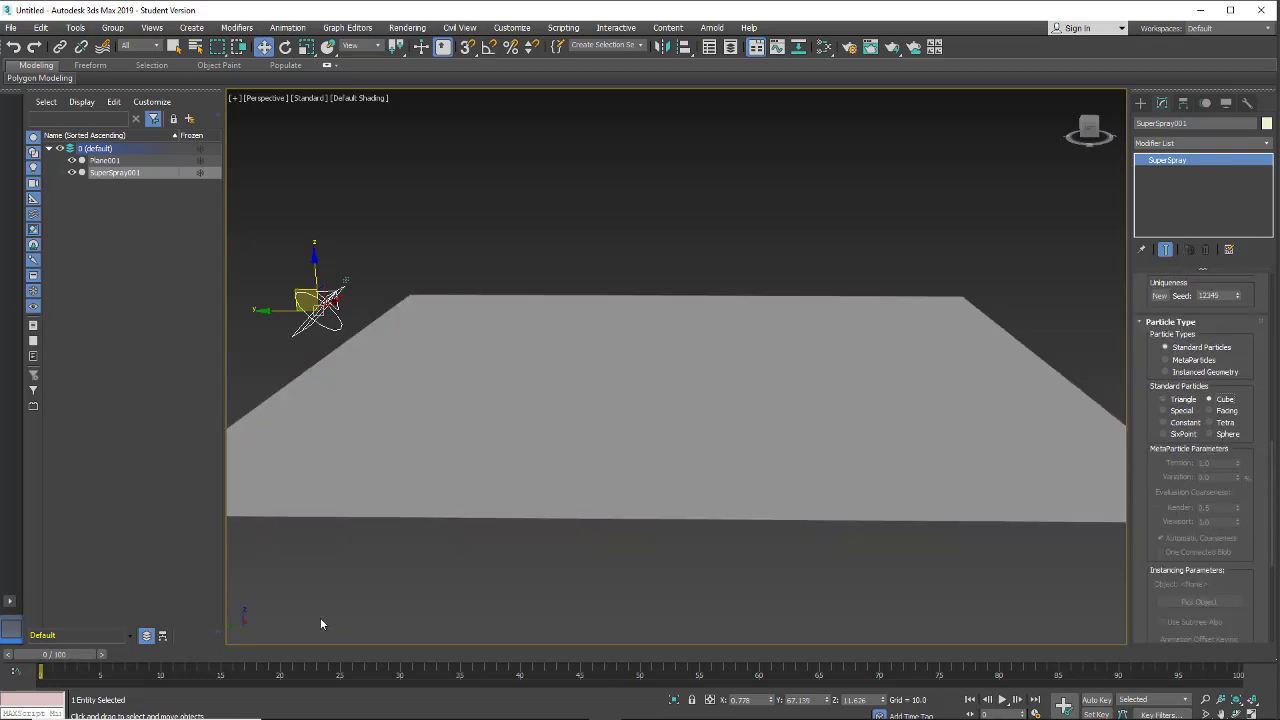
{"action": "left_click_drag", "start_coordinate": [63, 656], "coordinate": [98, 655]}
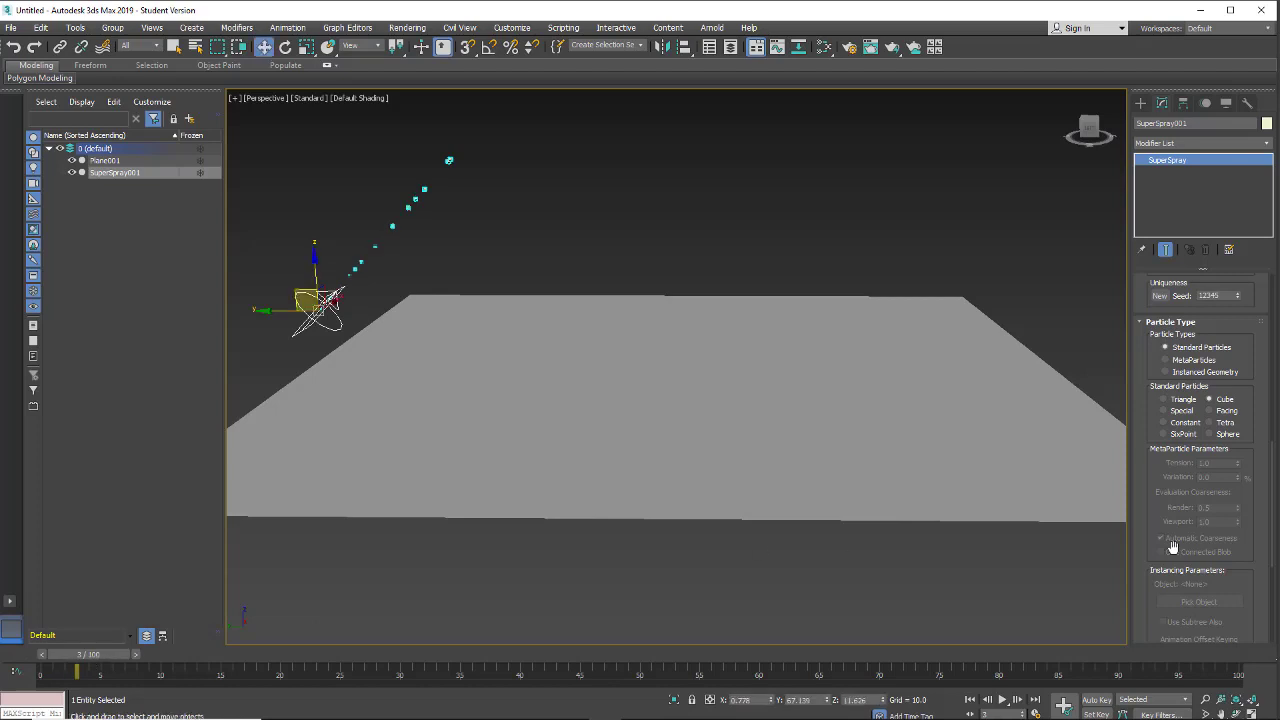
Increase the Super Spray's particle size to about 1.9 and return the timeline to frame 0.
{"action": "scroll", "coordinate": [1148, 480], "scroll_direction": "up", "scroll_amount": 3}
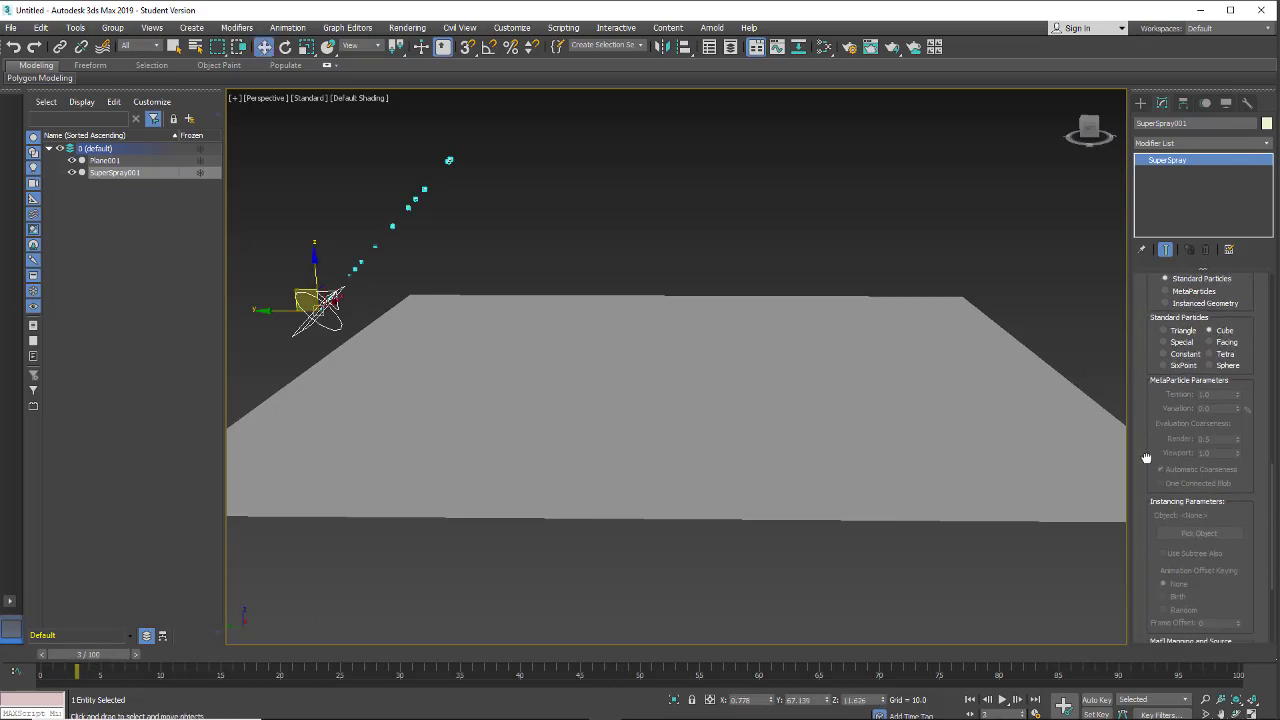
{"action": "scroll", "coordinate": [1152, 348], "scroll_direction": "up", "scroll_amount": 2}
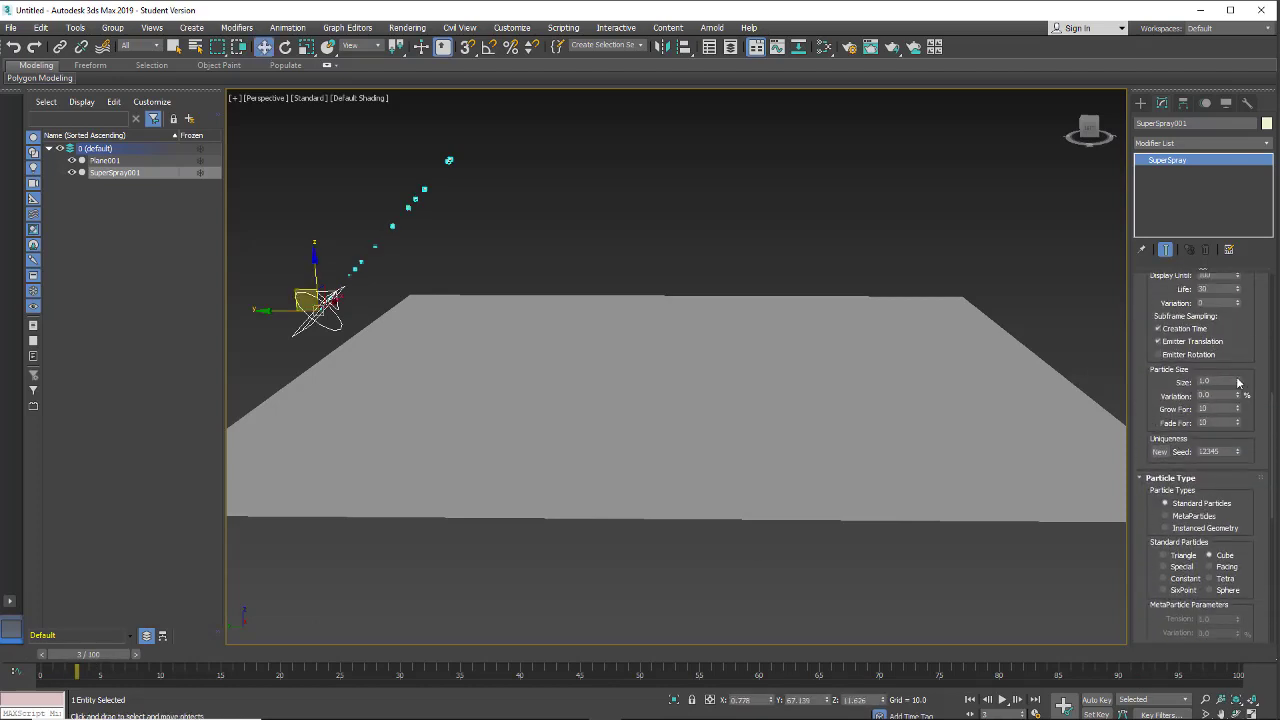
{"action": "left_click_drag", "start_coordinate": [1237, 369], "coordinate": [1237, 314]}
{"action": "left_click_drag", "start_coordinate": [105, 652], "coordinate": [46, 657]}
{"action": "key", "text": "w"}
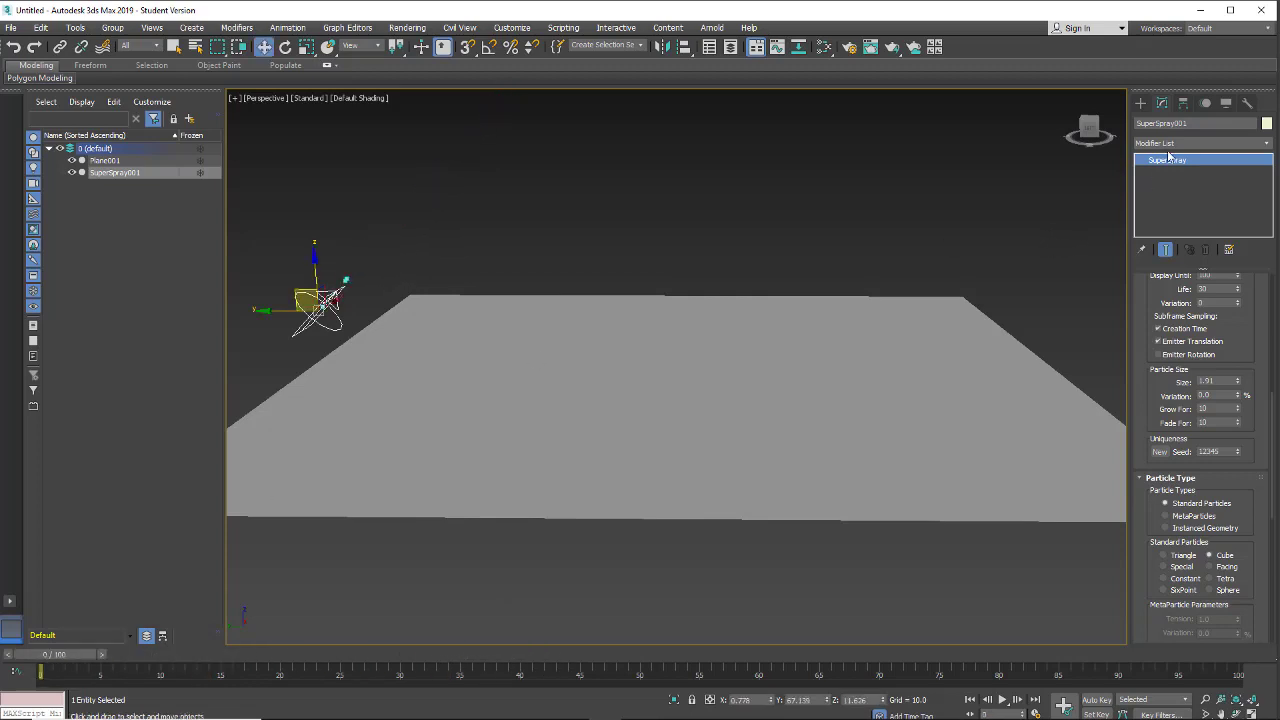
Create a Gravity space warp with an icon size of about 4.3 in front of the plane's near edge.
{"action": "left_click", "coordinate": [1141, 103]}
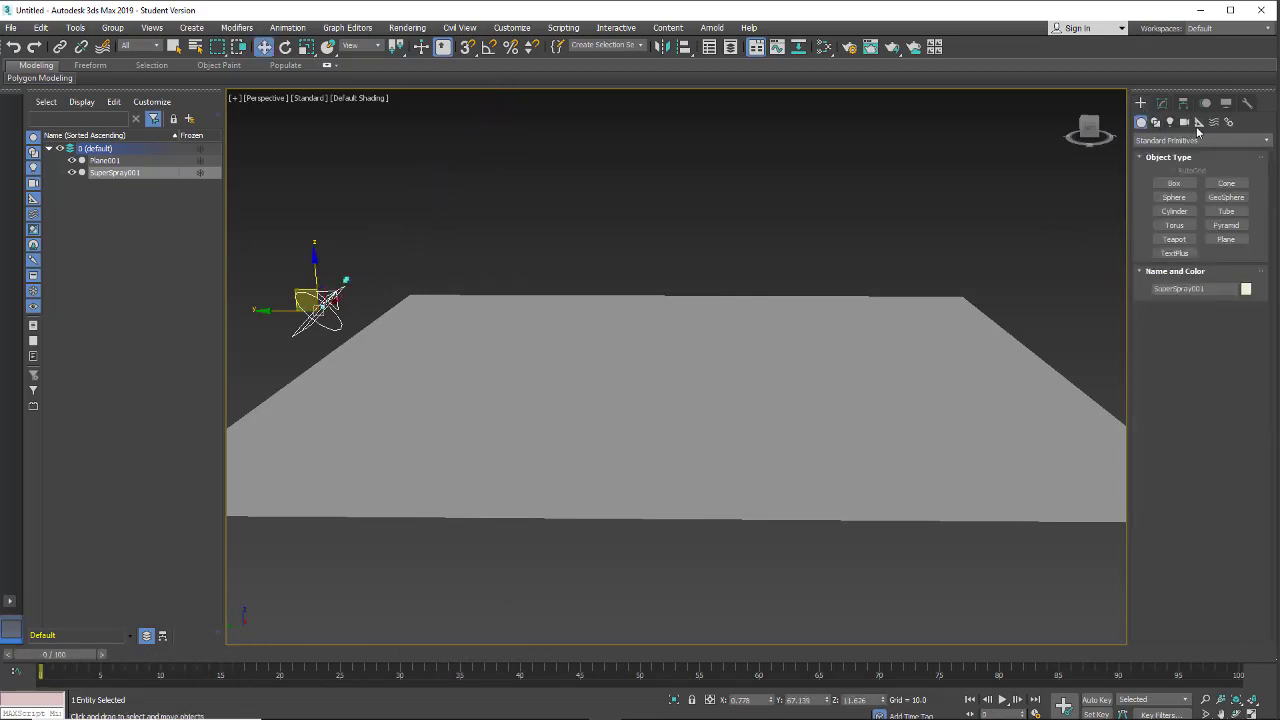
{"action": "left_click", "coordinate": [1212, 123]}
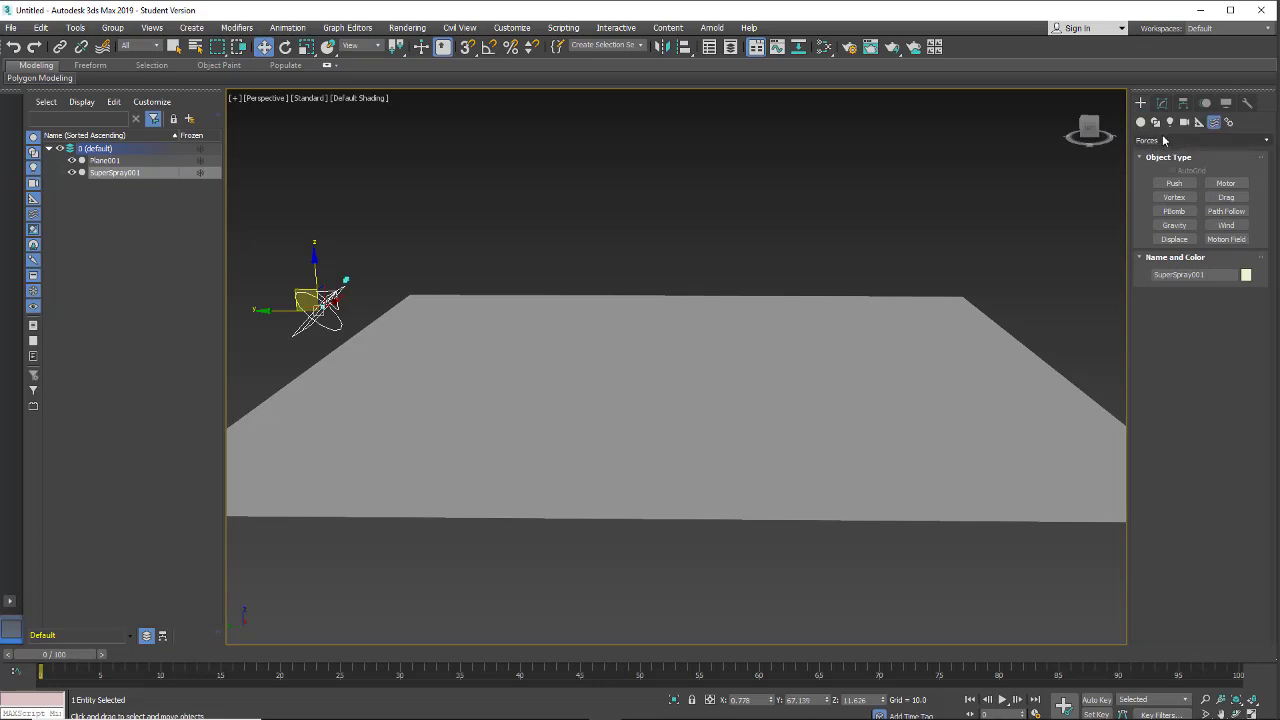
{"action": "left_click", "coordinate": [1174, 225]}
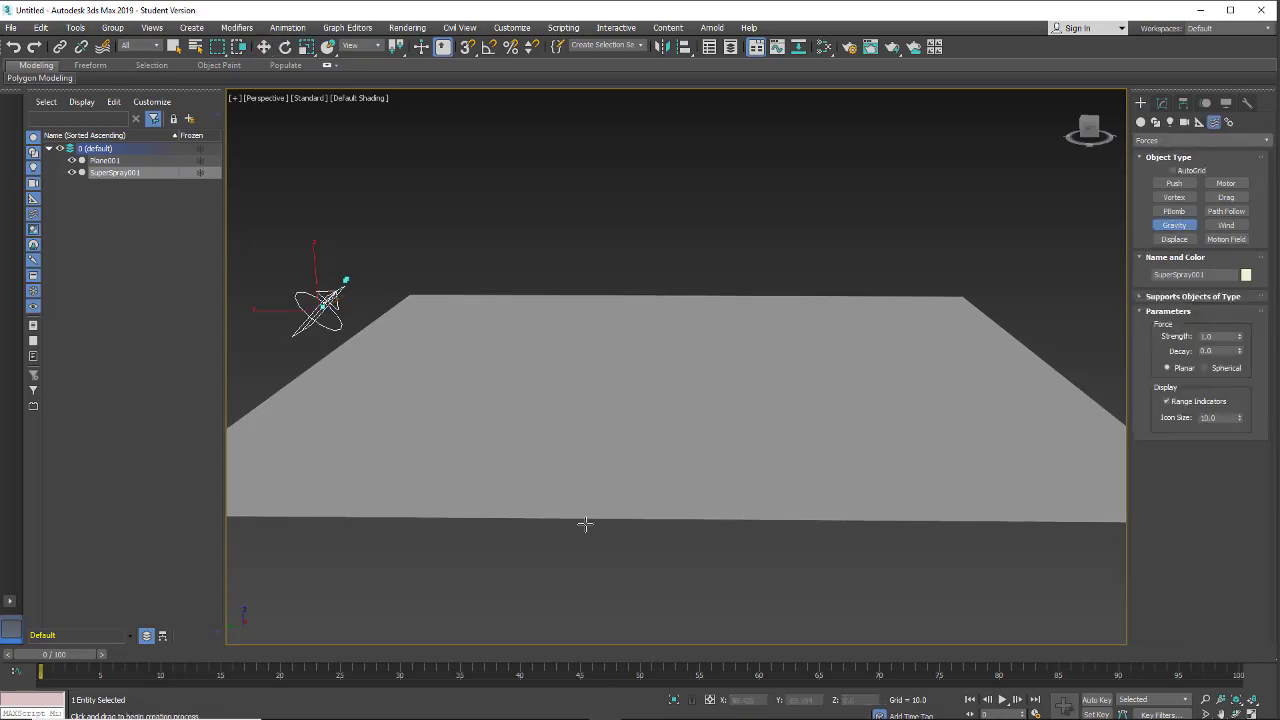
{"action": "left_click_drag", "start_coordinate": [325, 543], "coordinate": [366, 565]}
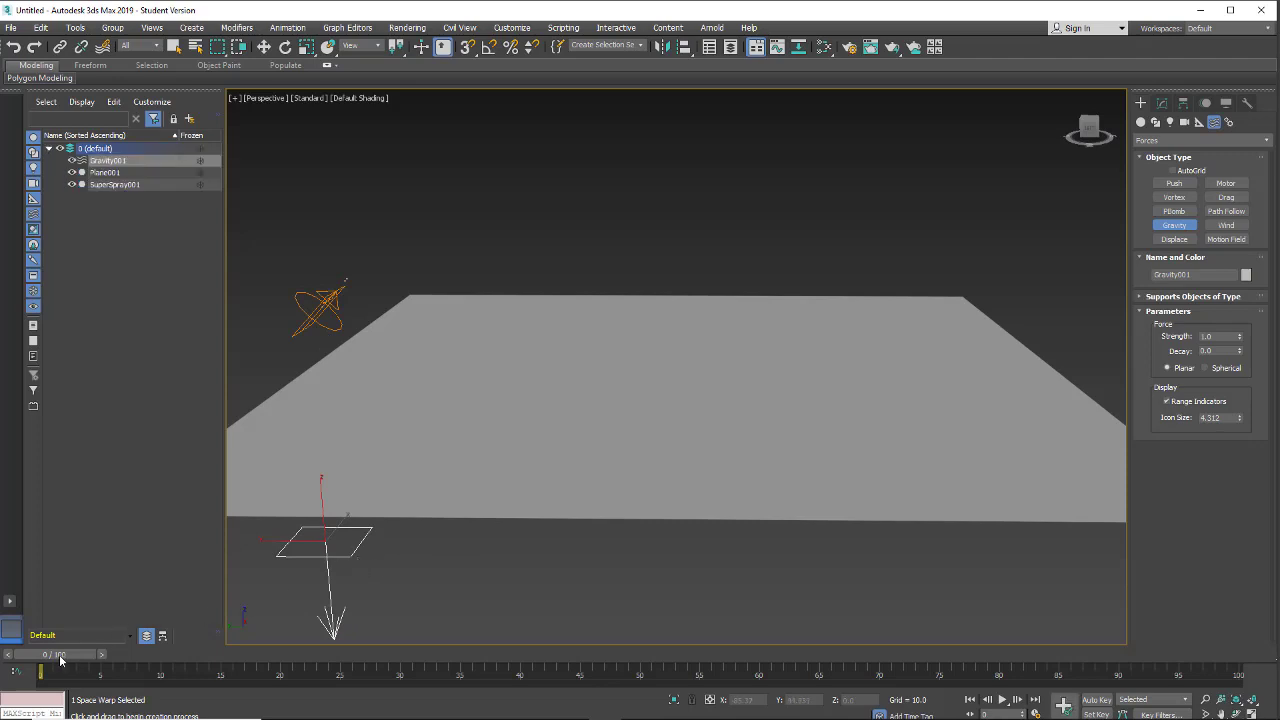
{"action": "mouse_move", "coordinate": [60, 658]}
{"action": "left_mouse_down"}
{"action": "mouse_move", "coordinate": [236, 664]}
{"action": "mouse_move", "coordinate": [60, 663]}
{"action": "left_mouse_up"}
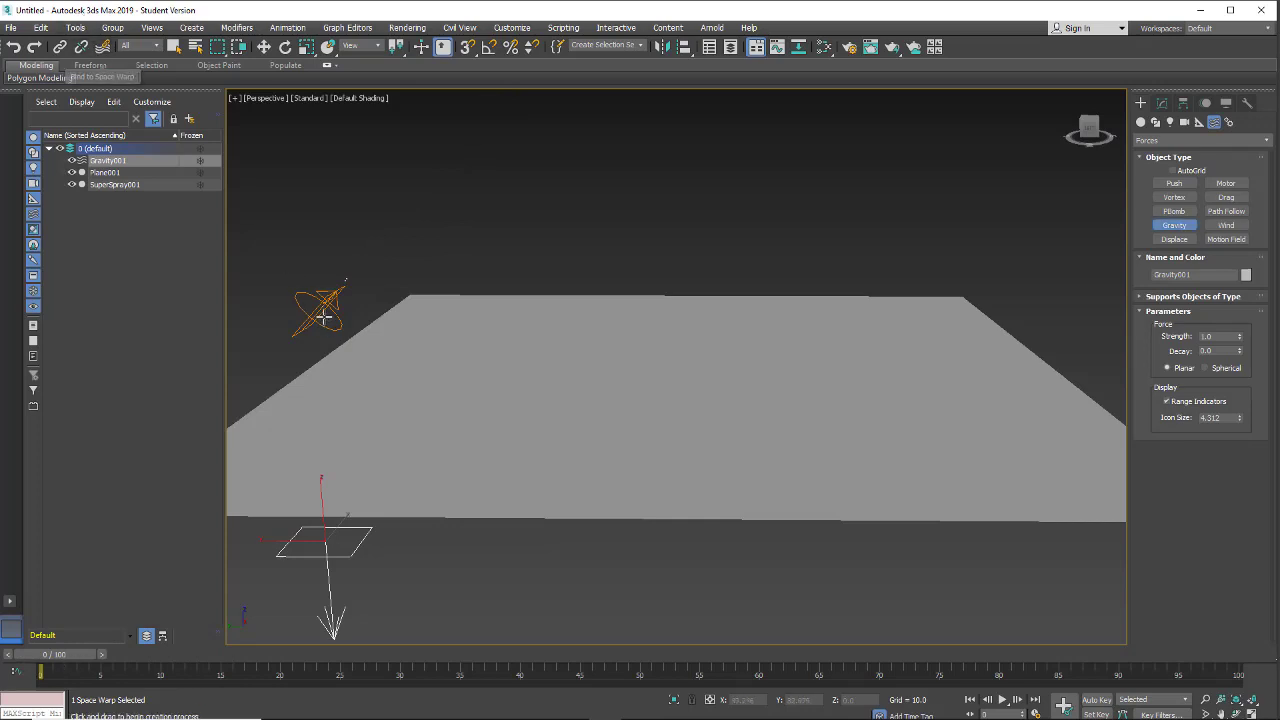
{"action": "right_click", "coordinate": [314, 228]}
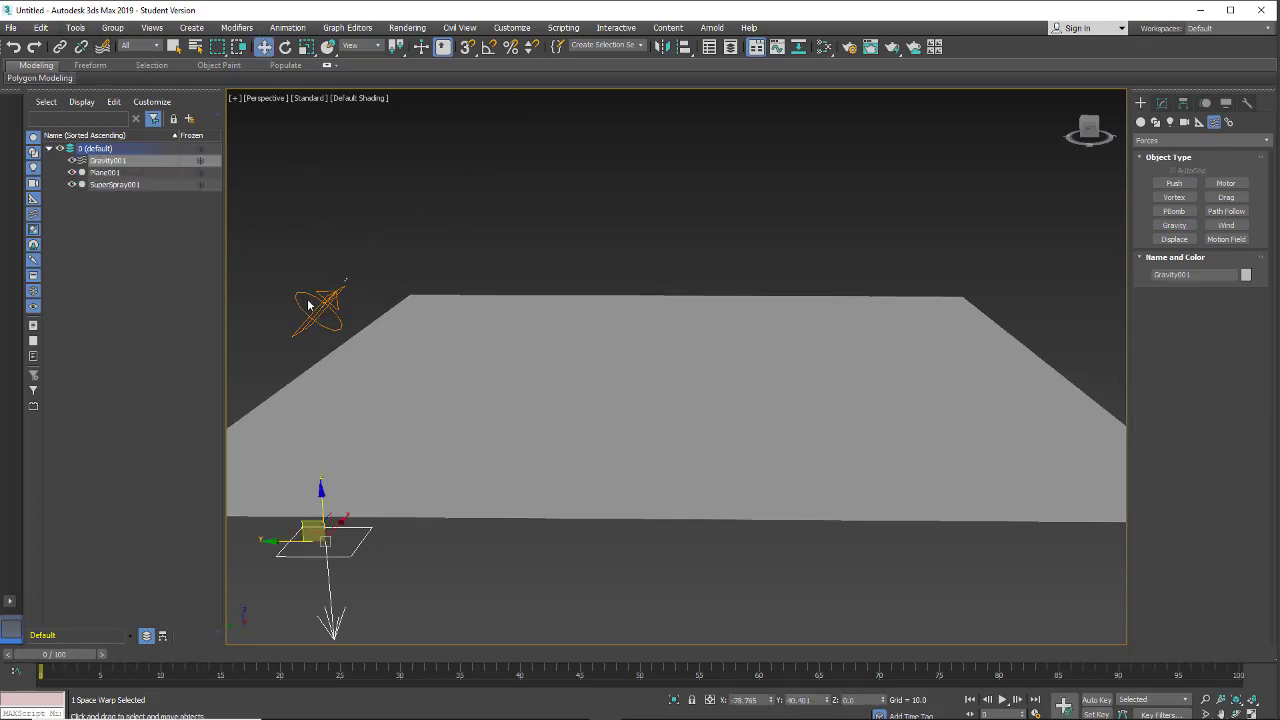
Bind the Super Spray emitter to the Gravity space warp and preview the particles at frame 7.
{"action": "left_click", "coordinate": [314, 306]}
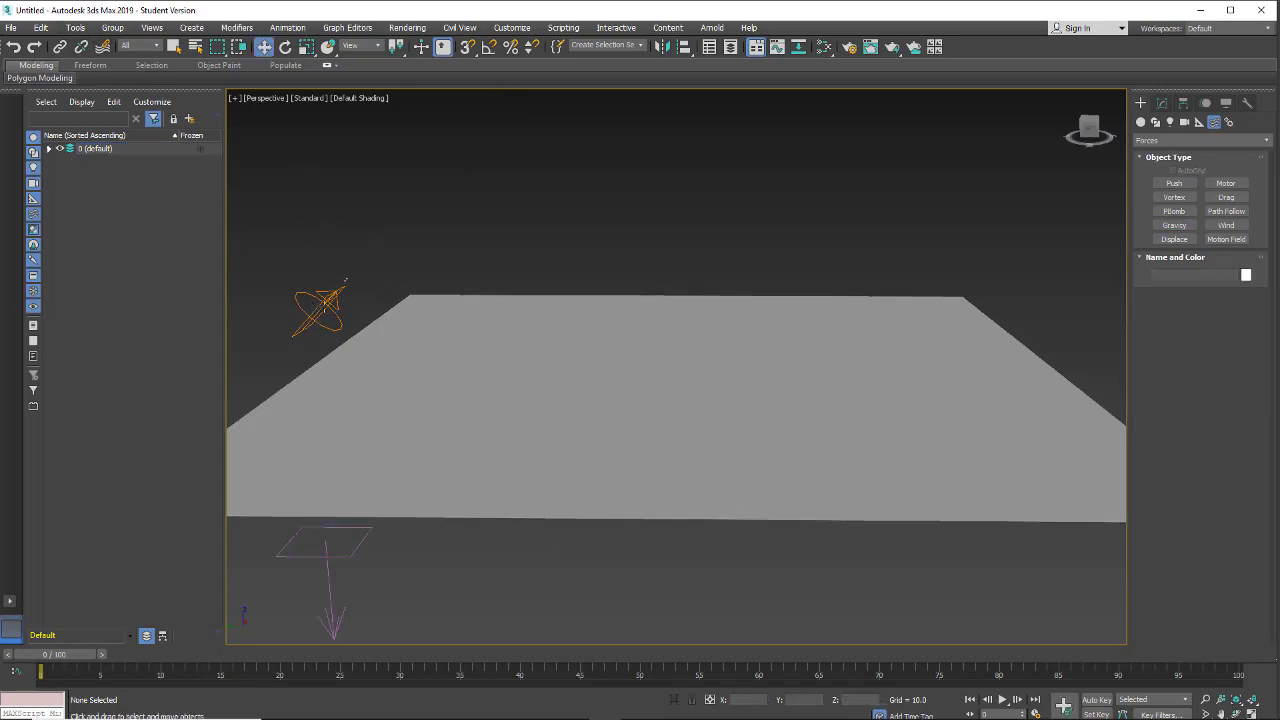
{"action": "left_click", "coordinate": [102, 47]}
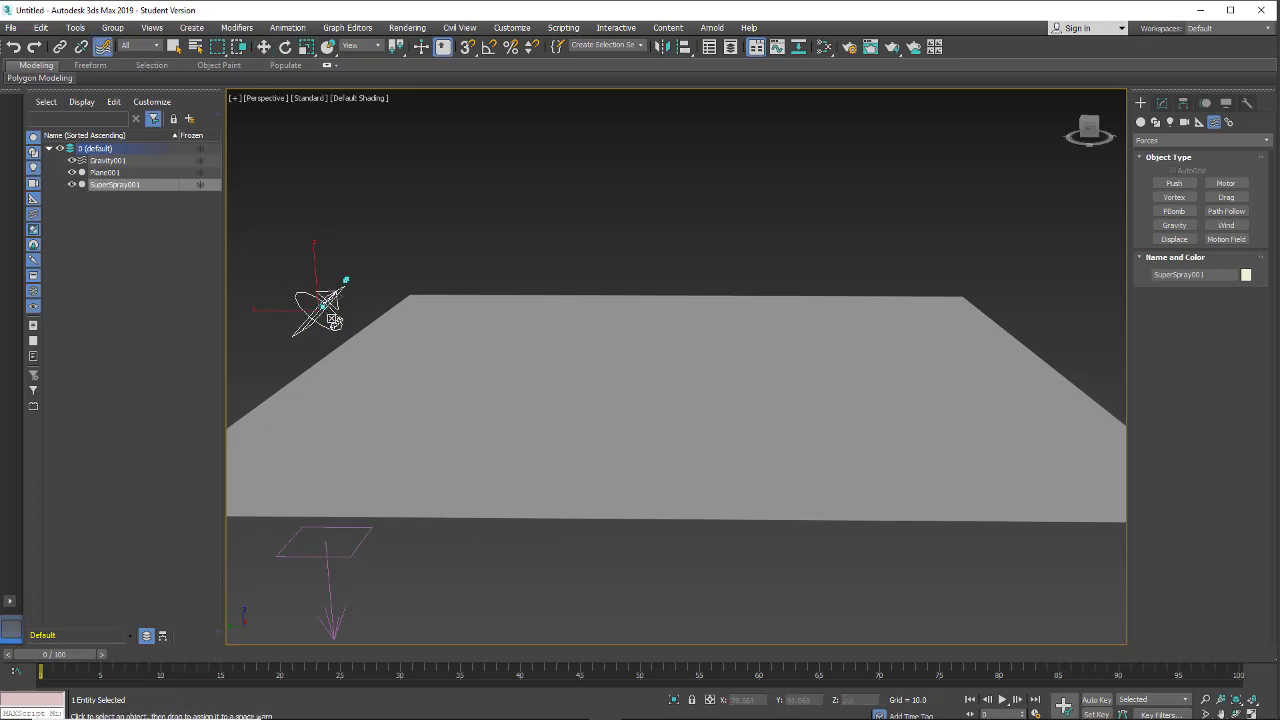
{"action": "left_click_drag", "start_coordinate": [333, 320], "coordinate": [313, 560]}
{"action": "left_click_drag", "start_coordinate": [76, 661], "coordinate": [160, 660]}
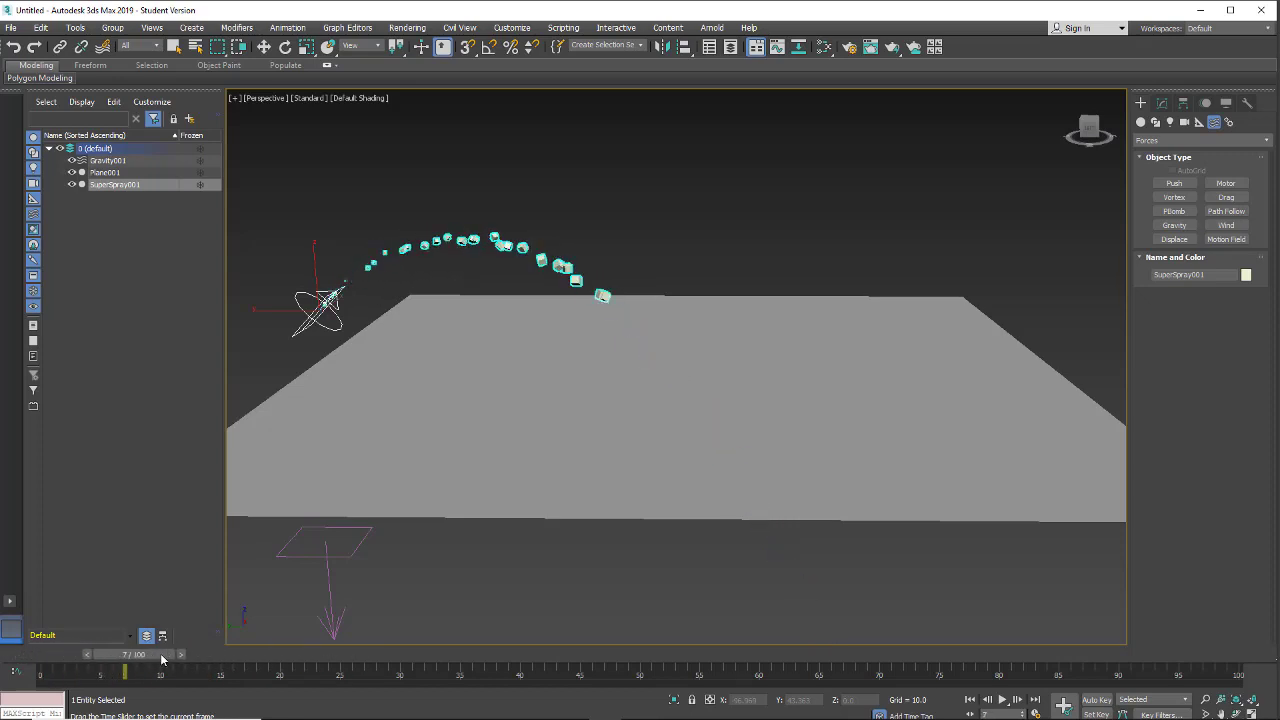
Set the Gravity space warp's strength to 0.91 and its decay to 0.02.
{"action": "left_click", "coordinate": [103, 47]}
{"action": "left_click", "coordinate": [327, 560]}
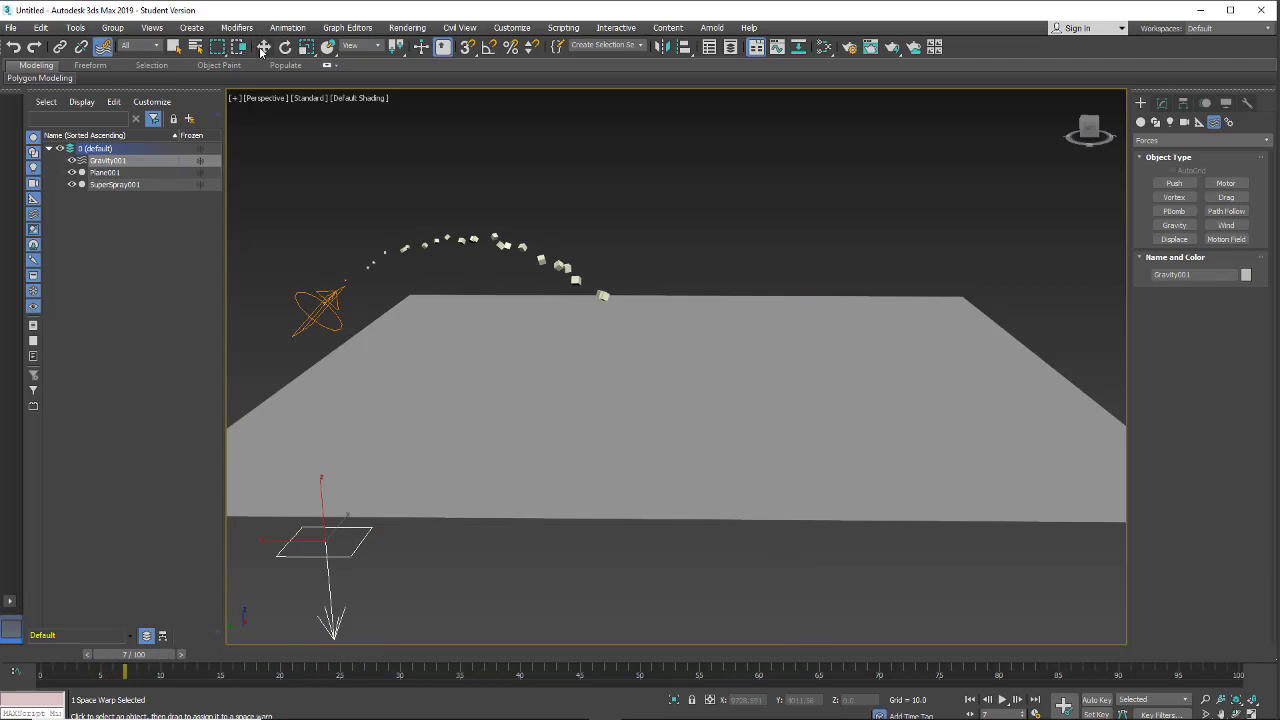
{"action": "left_click", "coordinate": [263, 48]}
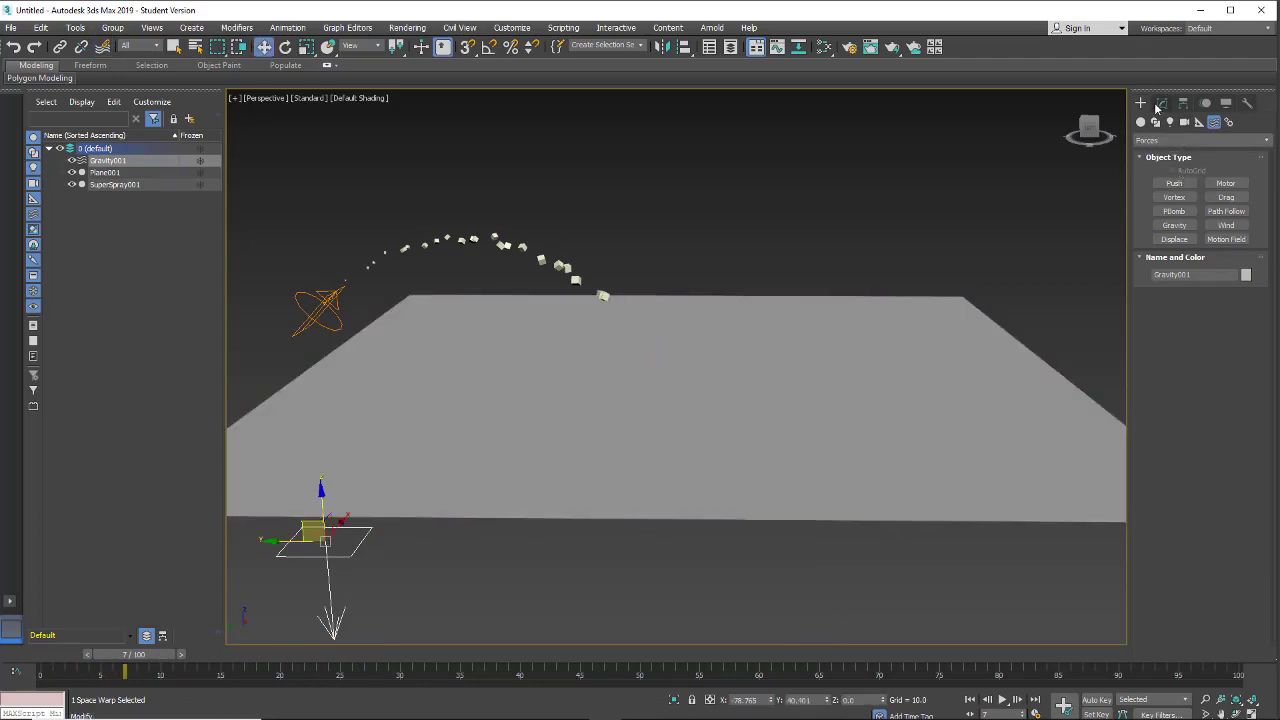
{"action": "left_click", "coordinate": [1160, 104]}
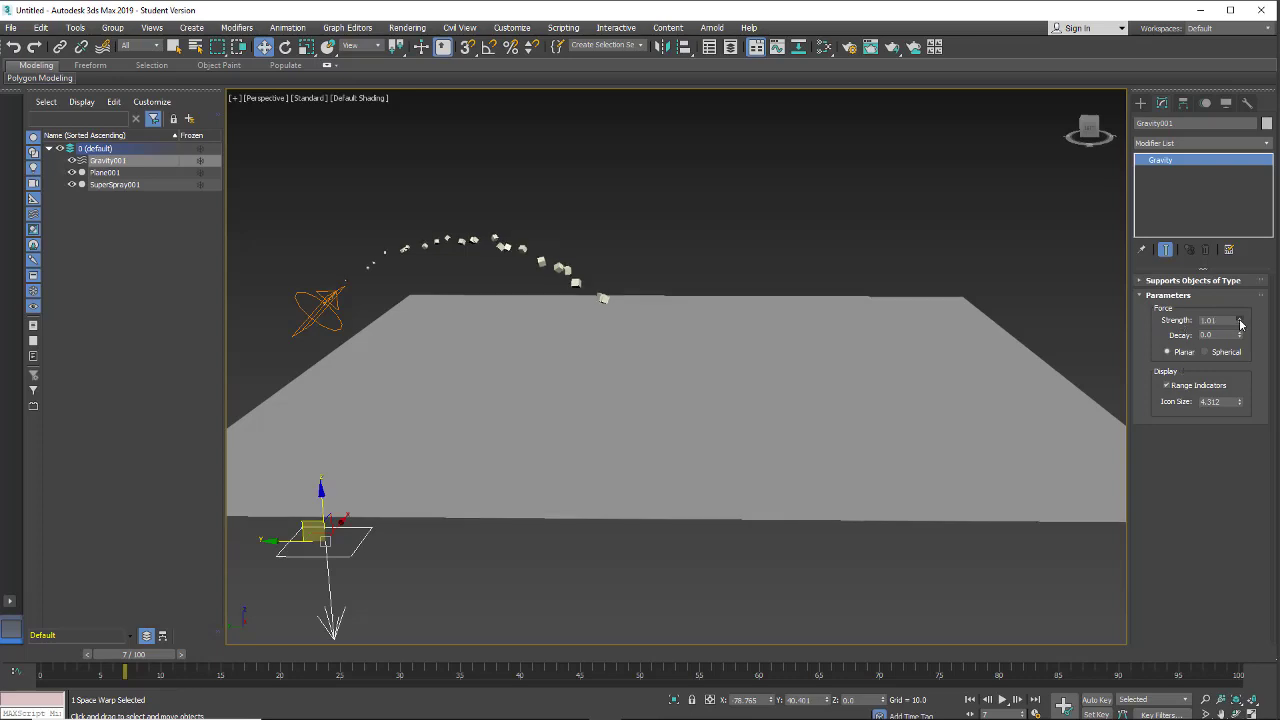
{"action": "left_click_drag", "start_coordinate": [1240, 327], "coordinate": [1239, 332]}
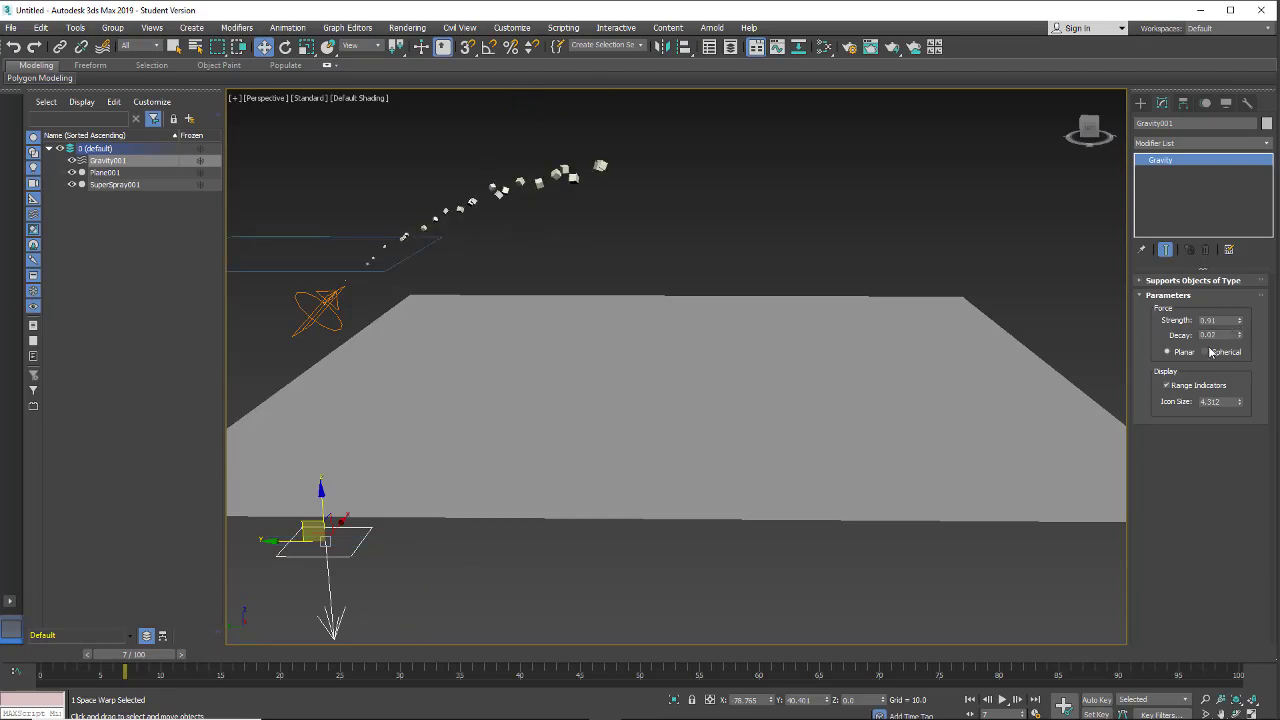
Switch the Gravity force to Spherical and preview the particles at frame 19.
{"action": "left_click", "coordinate": [1205, 353]}
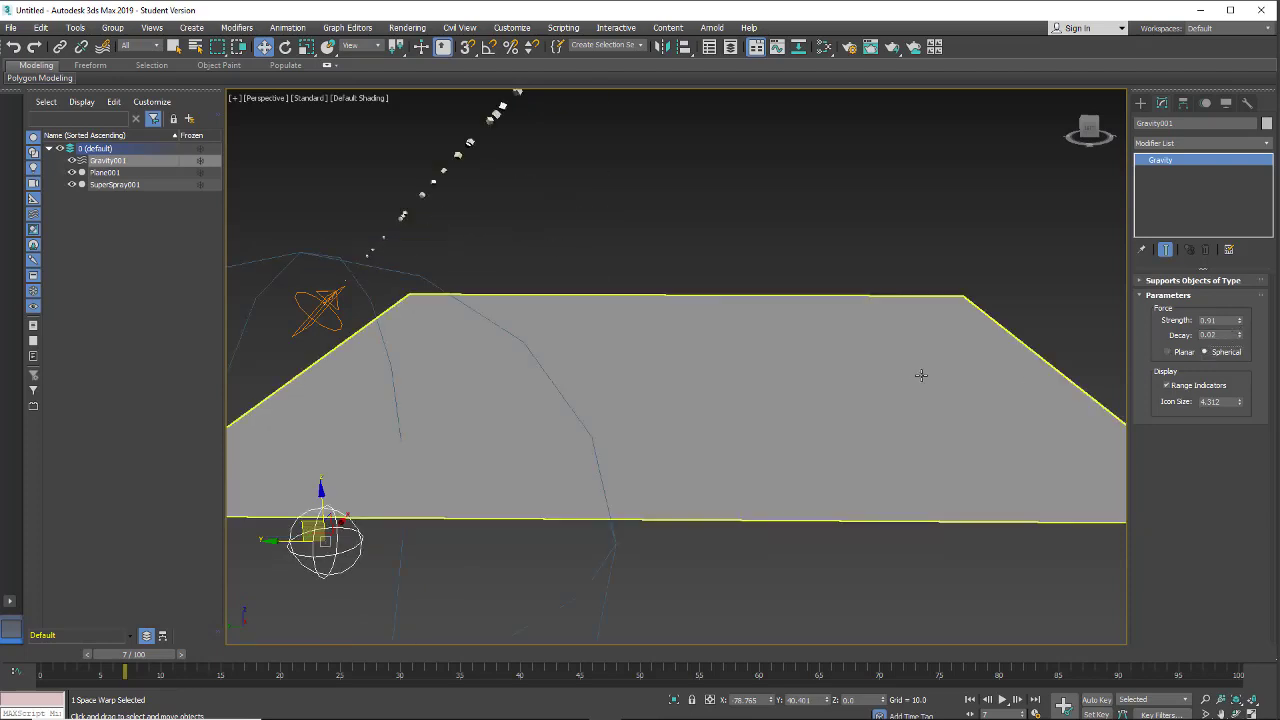
{"action": "scroll", "coordinate": [920, 375], "scroll_direction": "down", "scroll_amount": 5}
{"action": "left_click_drag", "start_coordinate": [739, 410], "coordinate": [813, 383]}
{"action": "mouse_move", "coordinate": [895, 391]}
{"action": "middle_mouse_down", "text": "alt"}
{"action": "mouse_move", "coordinate": [811, 409]}
{"action": "mouse_move", "coordinate": [897, 404]}
{"action": "middle_mouse_up", "text": "alt"}
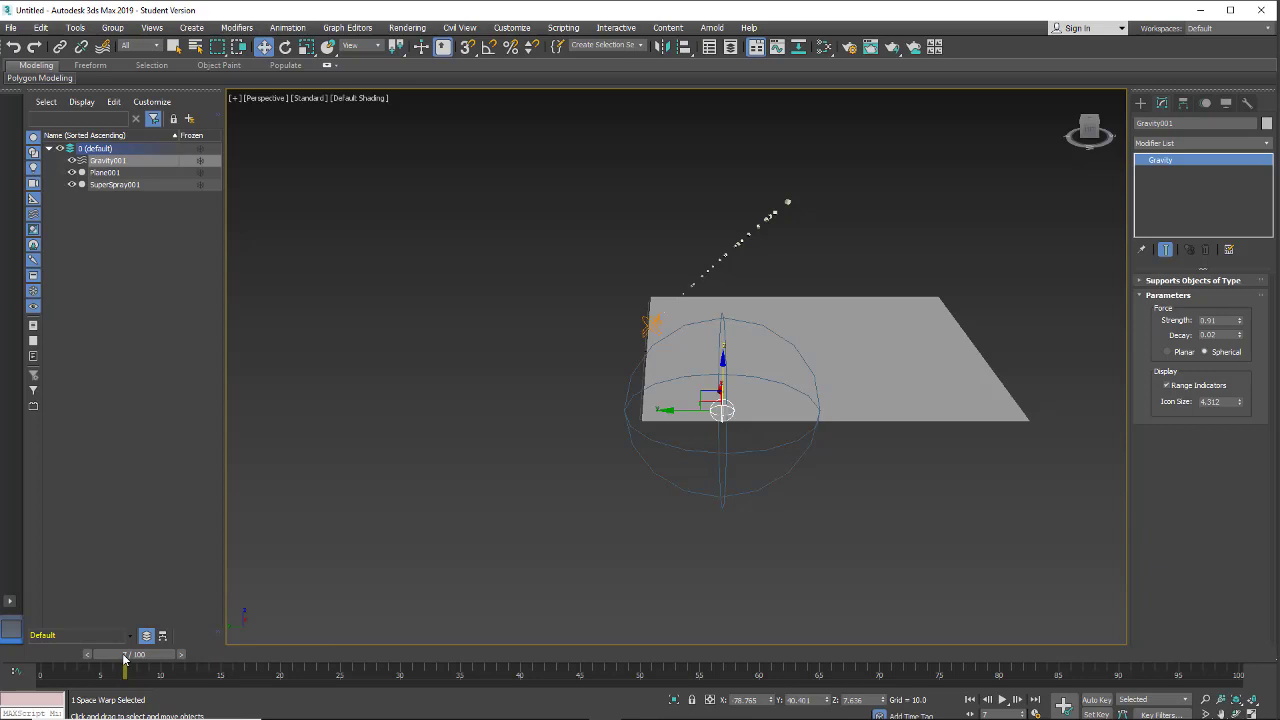
{"action": "left_click_drag", "start_coordinate": [125, 659], "coordinate": [261, 657]}
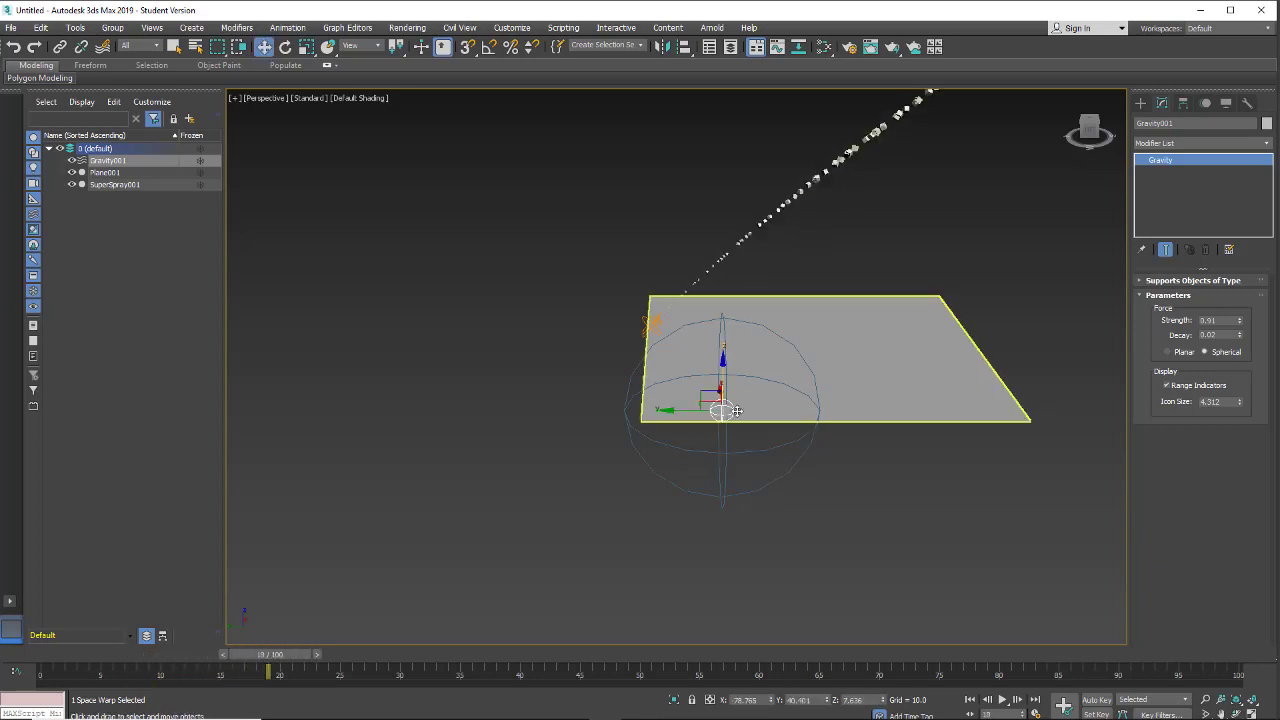
Raise the spherical Gravity warp to a Z of about 16.6 and reset its decay to 0.
{"action": "left_click_drag", "start_coordinate": [736, 411], "coordinate": [757, 345]}
{"action": "middle_click_drag", "start_coordinate": [869, 394], "coordinate": [806, 428], "text": "alt"}
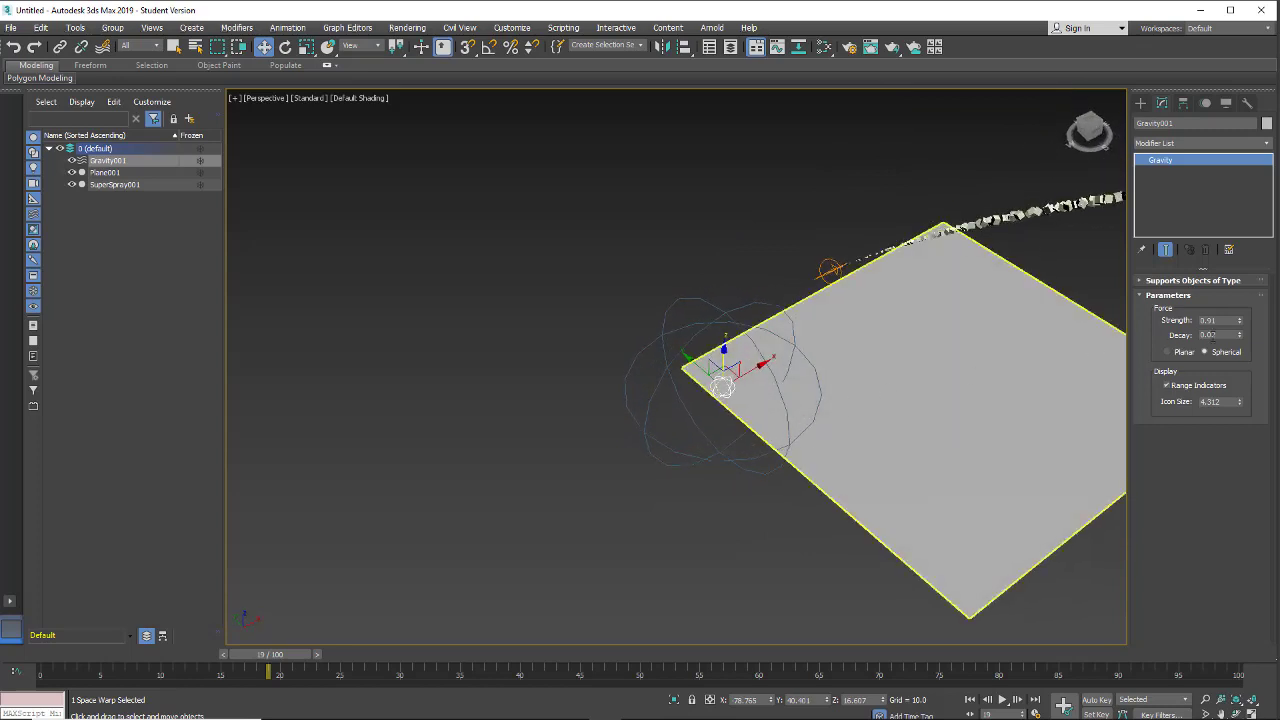
{"action": "right_click", "coordinate": [1240, 337]}
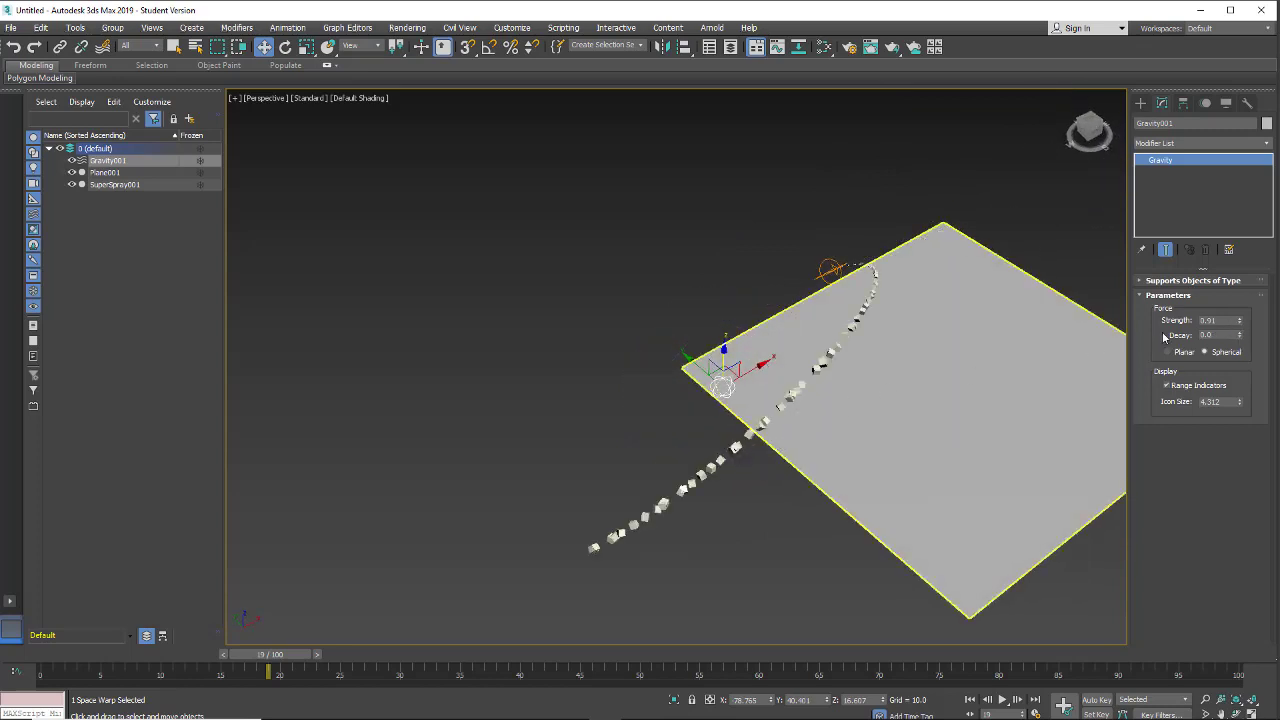
Move the Gravity warp along X to about -8.5, rewind to frame 0 and switch its force back to Planar.
{"action": "left_click_drag", "start_coordinate": [730, 370], "coordinate": [995, 370]}
{"action": "left_click_drag", "start_coordinate": [291, 657], "coordinate": [40, 665]}
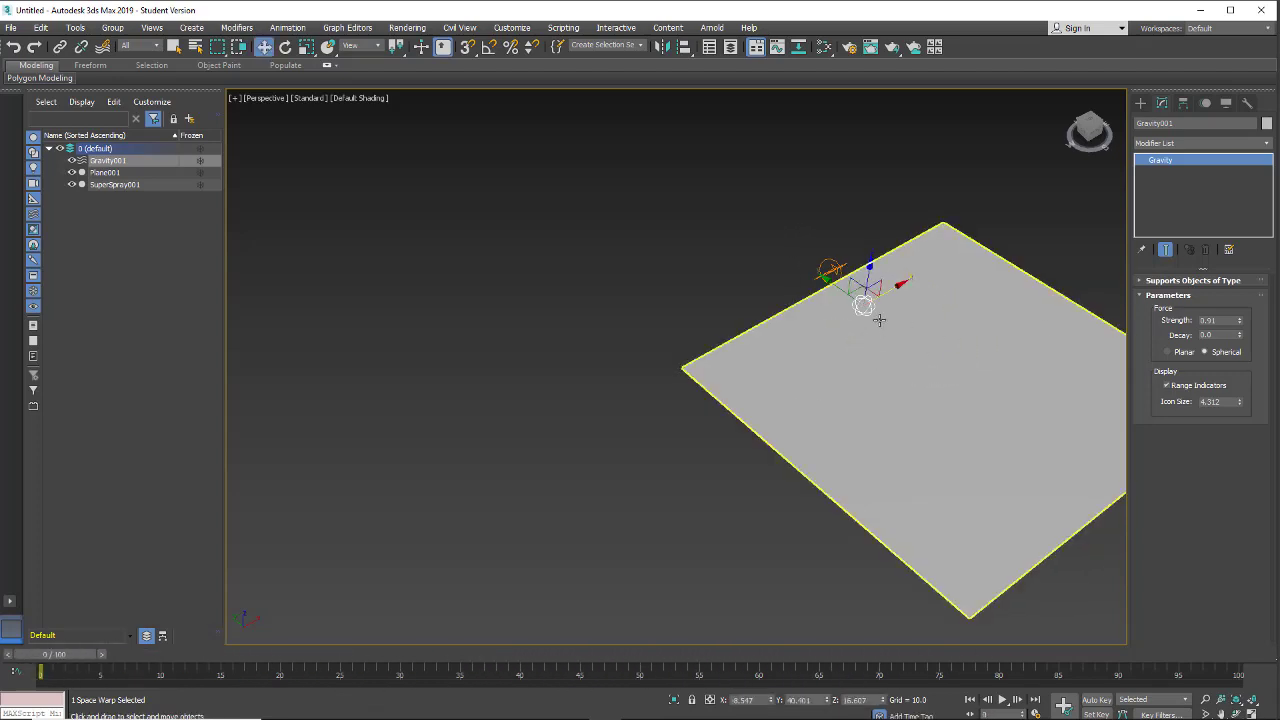
{"action": "left_click", "coordinate": [1167, 352]}
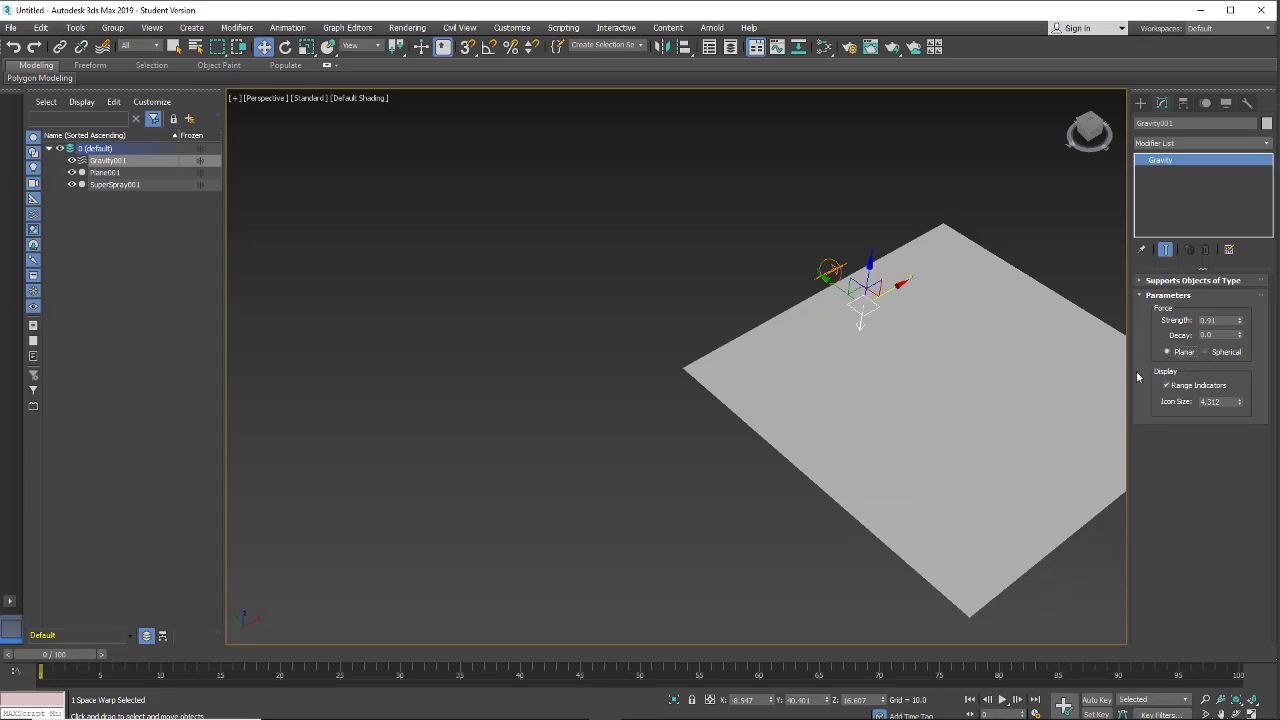
{"action": "middle_click_drag", "start_coordinate": [728, 510], "coordinate": [826, 478], "text": "alt"}
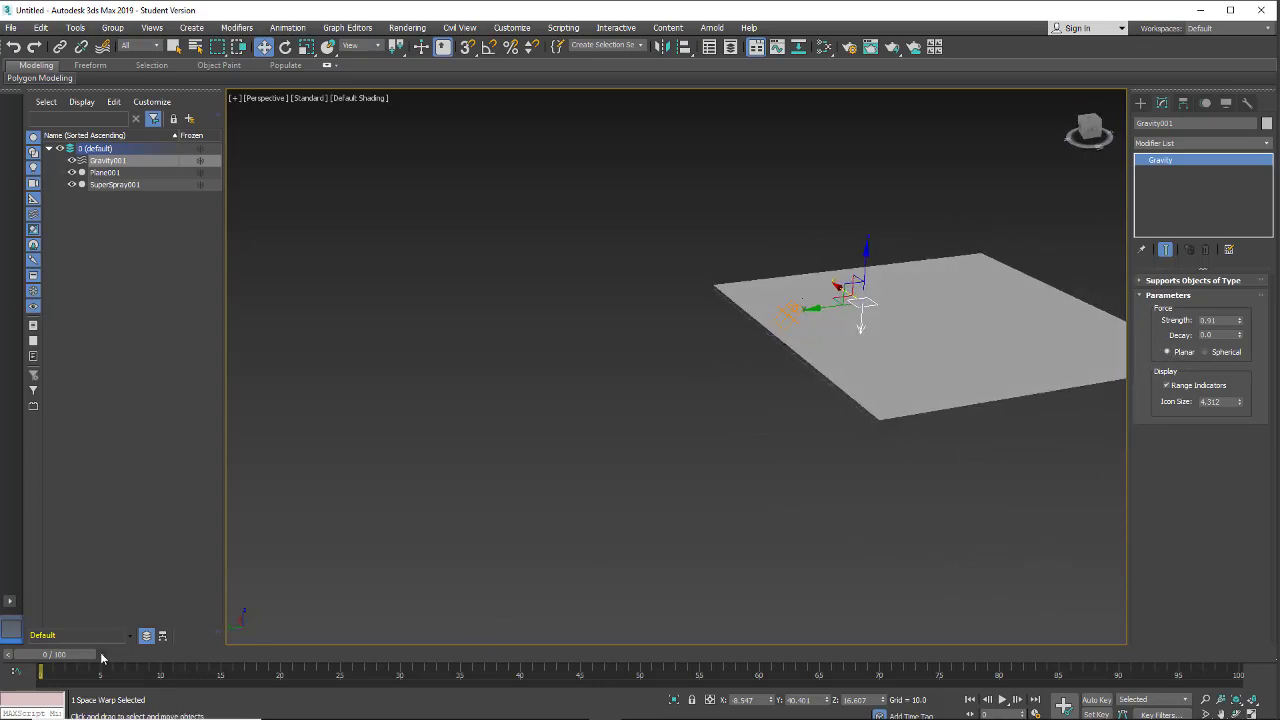
Preview the particles at frame 16 and move the Gravity warp beside the plane's edge near the emitter, at about Y 80.2 and Z 1.9.
{"action": "left_click_drag", "start_coordinate": [76, 657], "coordinate": [265, 675]}
{"action": "key", "text": "w"}
{"action": "left_click_drag", "start_coordinate": [838, 292], "coordinate": [742, 375]}
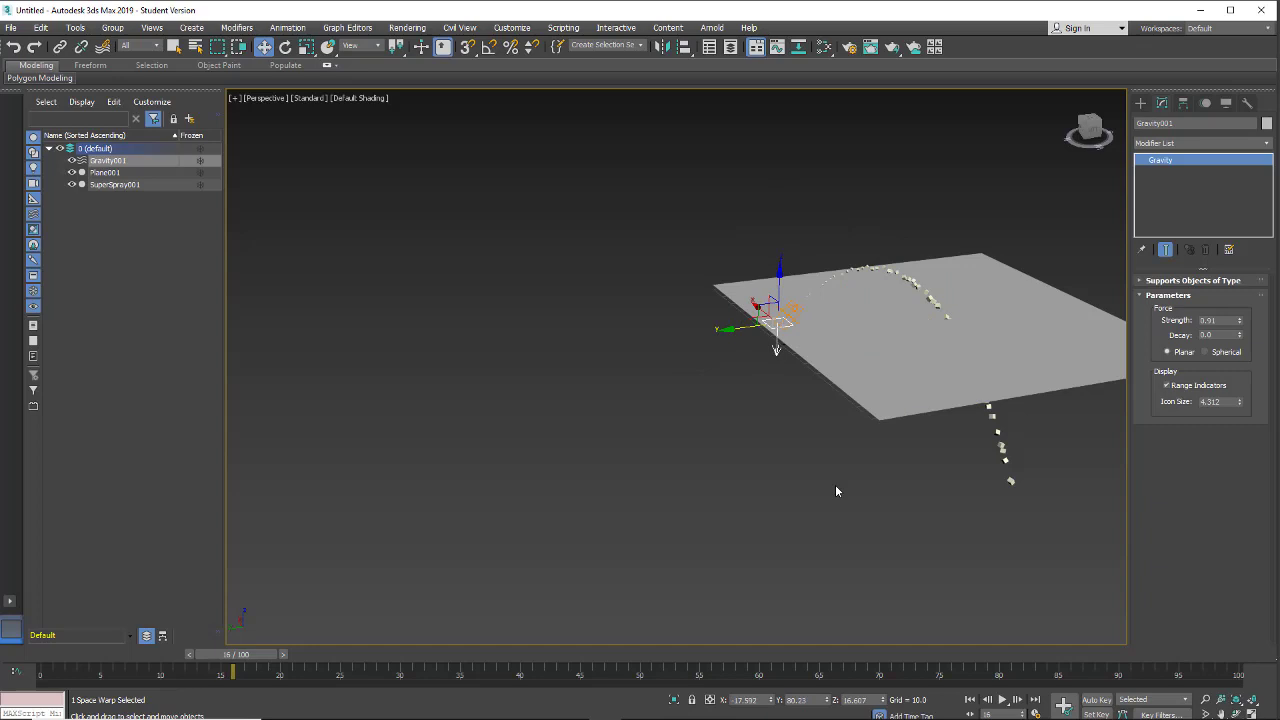
{"action": "middle_click_drag", "start_coordinate": [835, 485], "coordinate": [834, 452], "text": "alt"}
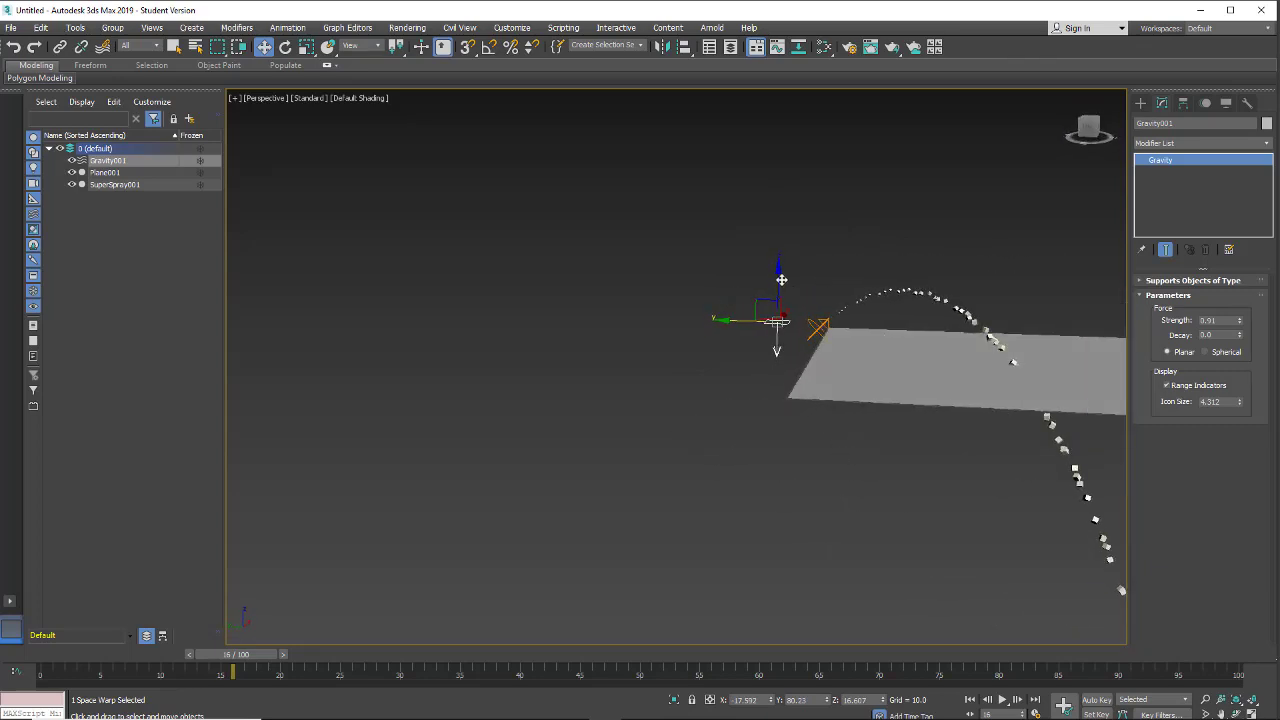
{"action": "middle_click_drag", "start_coordinate": [850, 385], "coordinate": [661, 374]}
{"action": "scroll", "coordinate": [656, 382], "scroll_direction": "up", "scroll_amount": 3}
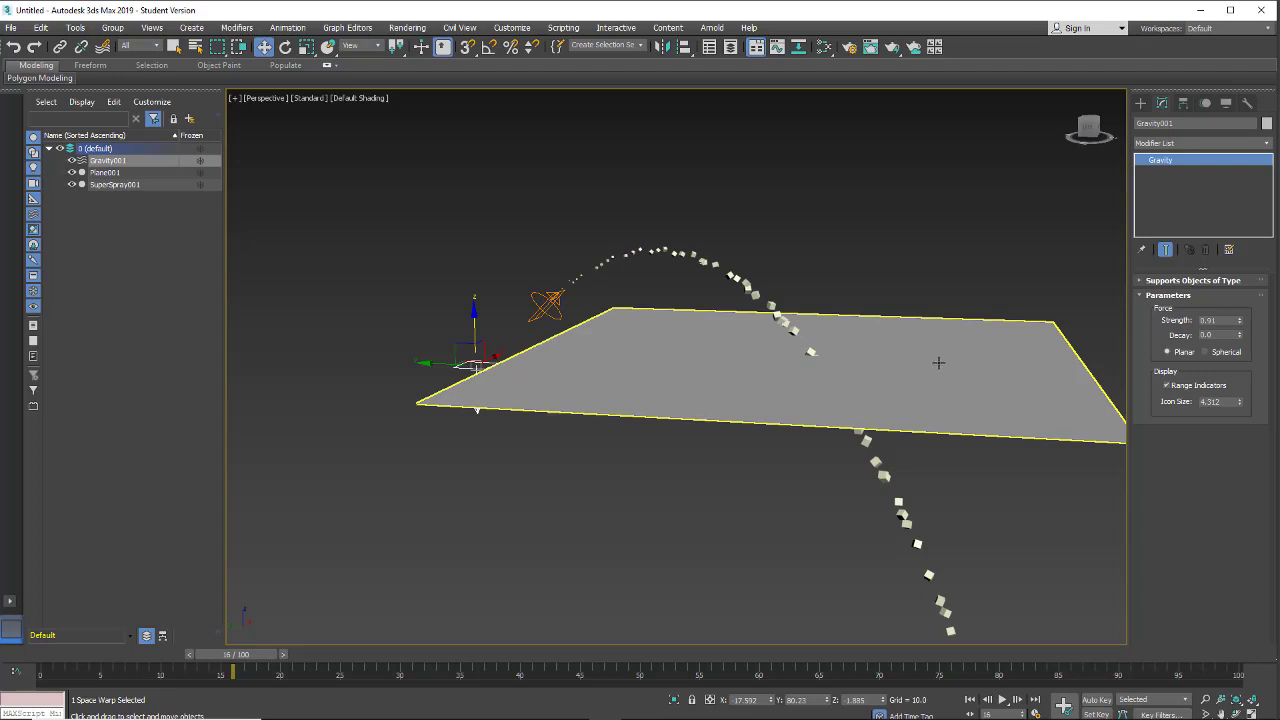
Create a UDeflector space warp with an icon size of about 10.7 at the plane's near corner.
{"action": "left_click", "coordinate": [1140, 103]}
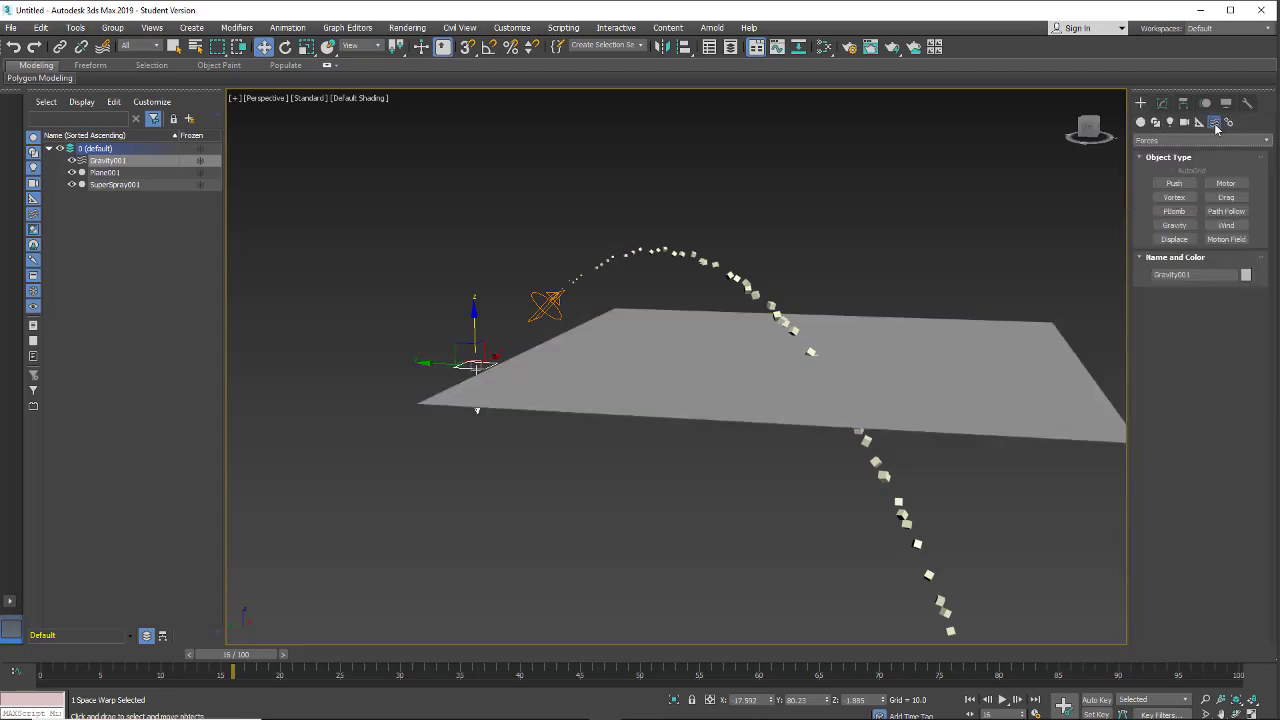
{"action": "left_click", "coordinate": [1155, 141]}
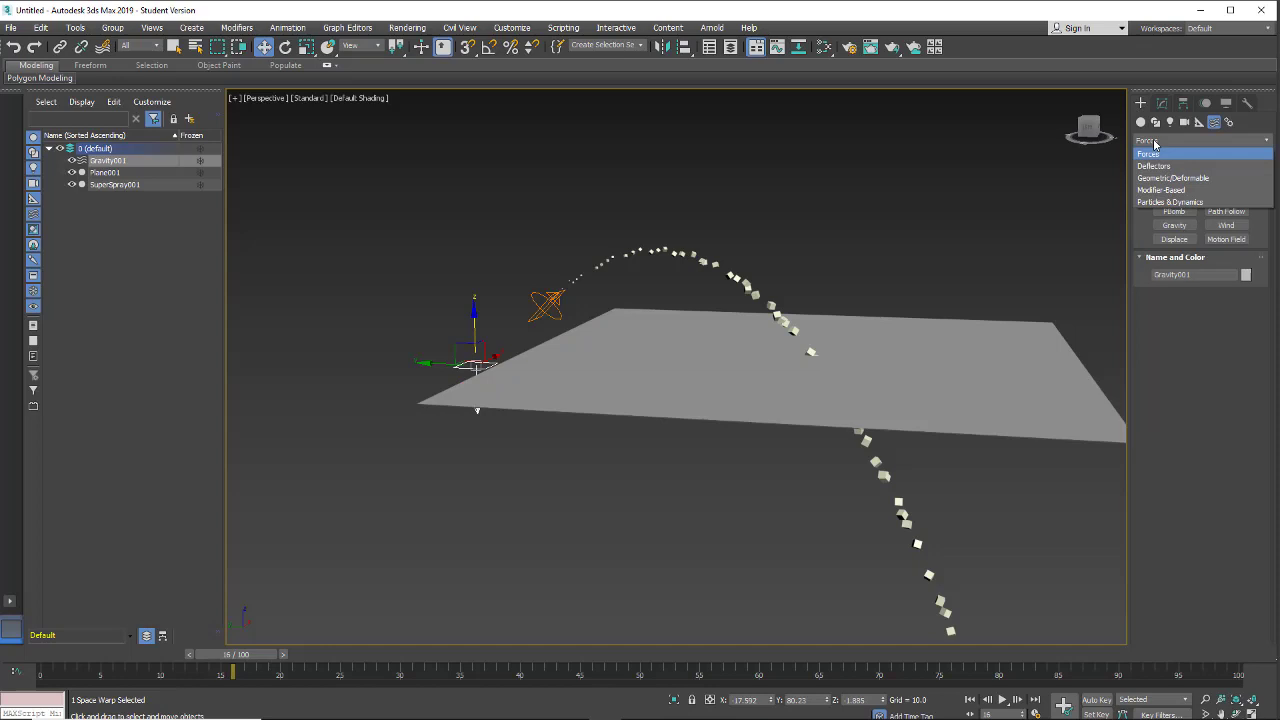
{"action": "left_click", "coordinate": [1150, 167]}
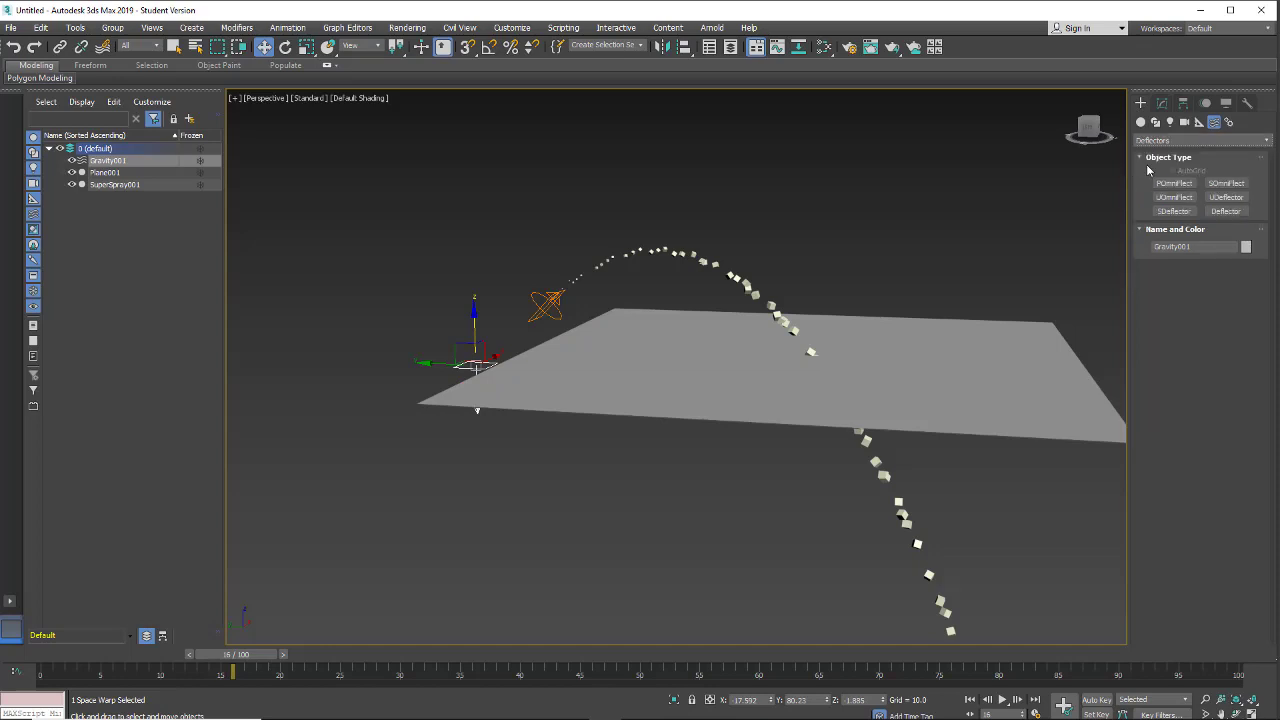
{"action": "left_click", "coordinate": [1222, 200]}
{"action": "left_click_drag", "start_coordinate": [416, 425], "coordinate": [498, 447]}
{"action": "key", "text": "w"}
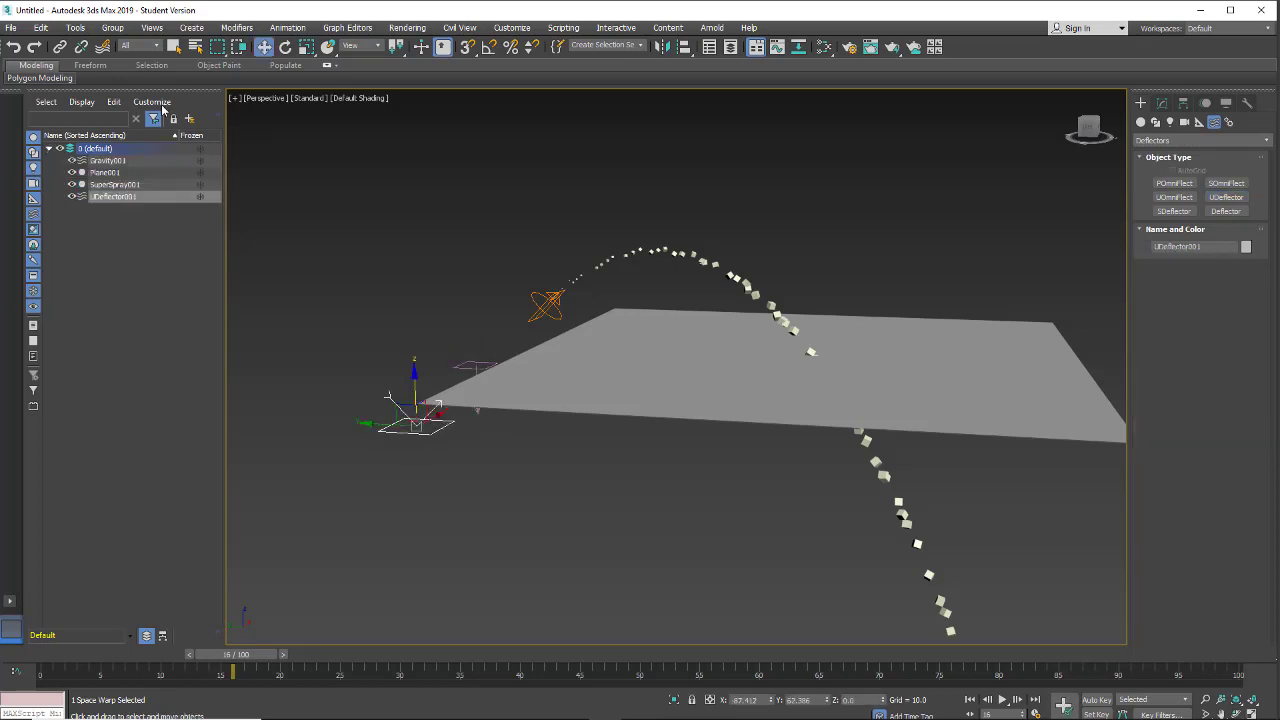
Bind the Super Spray emitter to the UDeflector space warp.
{"action": "left_click", "coordinate": [546, 303]}
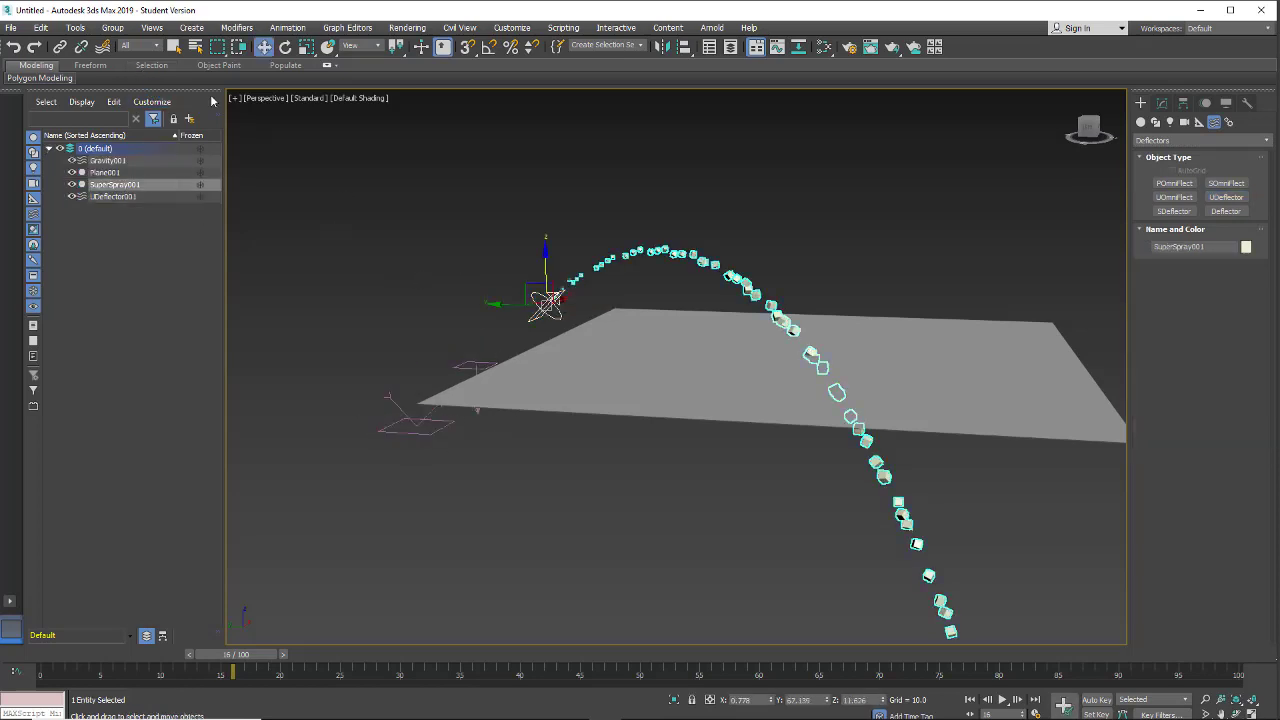
{"action": "left_click", "coordinate": [103, 47]}
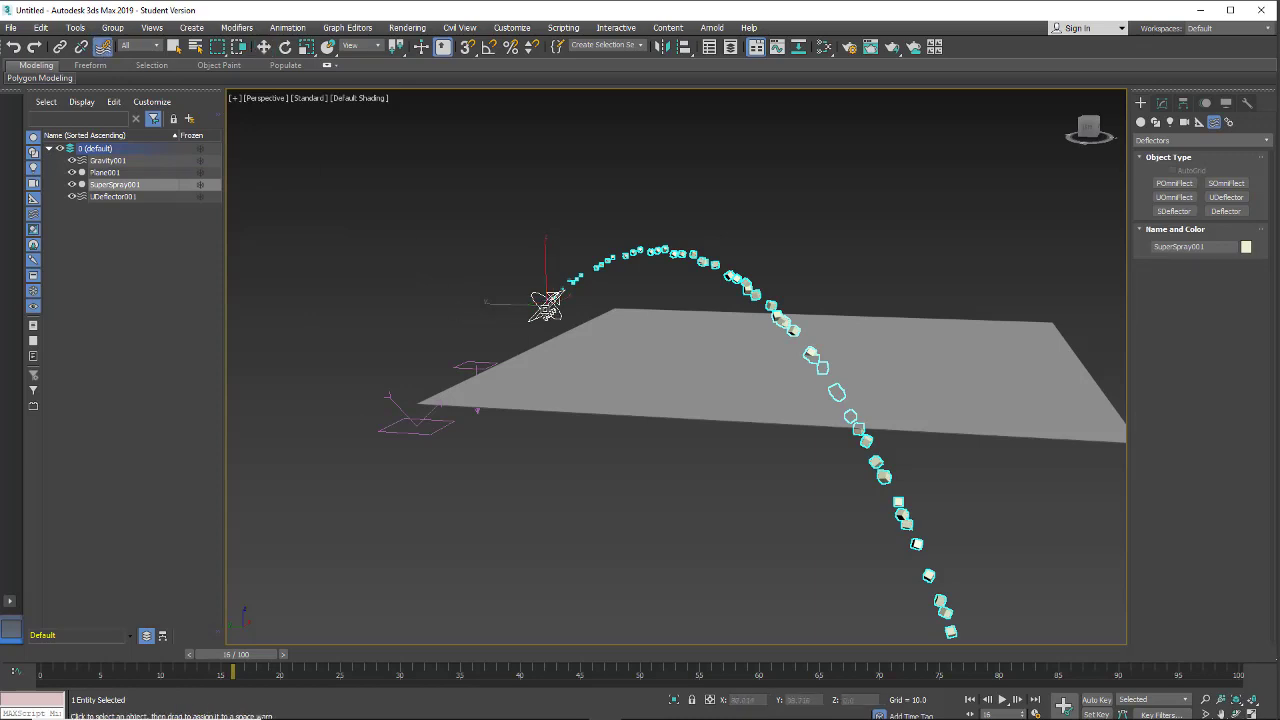
{"action": "left_click_drag", "start_coordinate": [401, 412], "coordinate": [402, 413]}
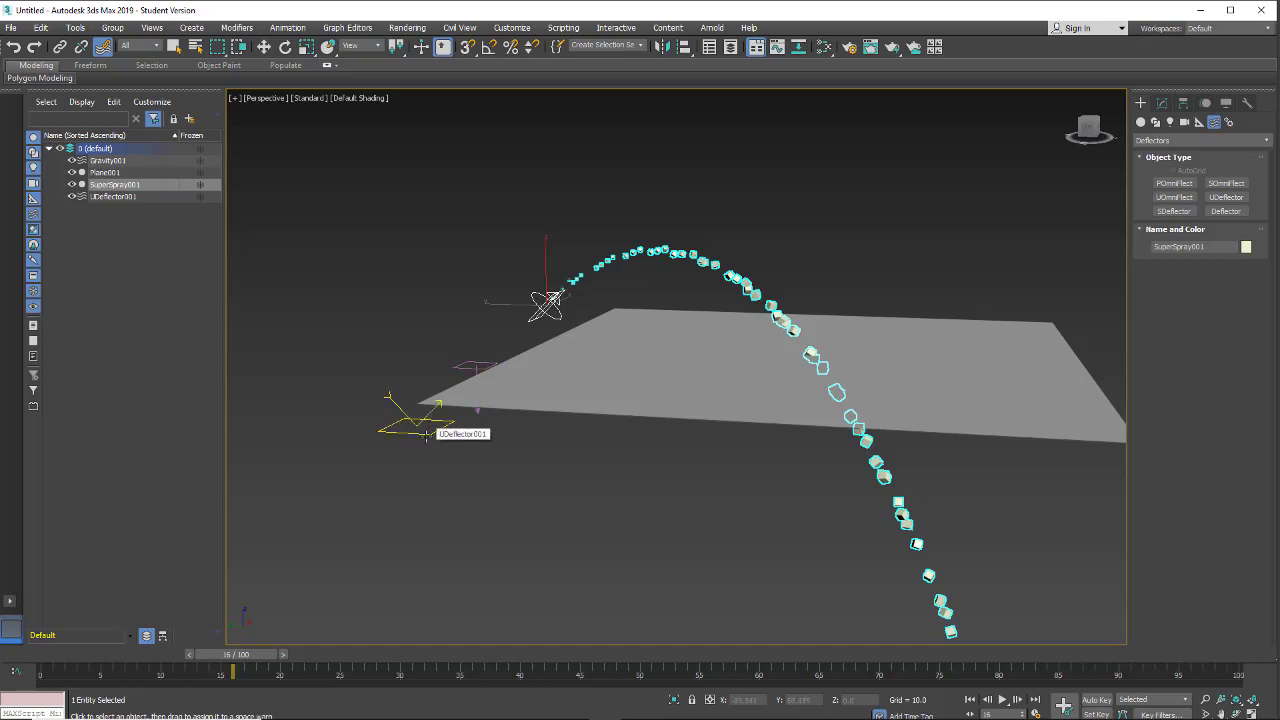
{"action": "left_click", "coordinate": [263, 47]}
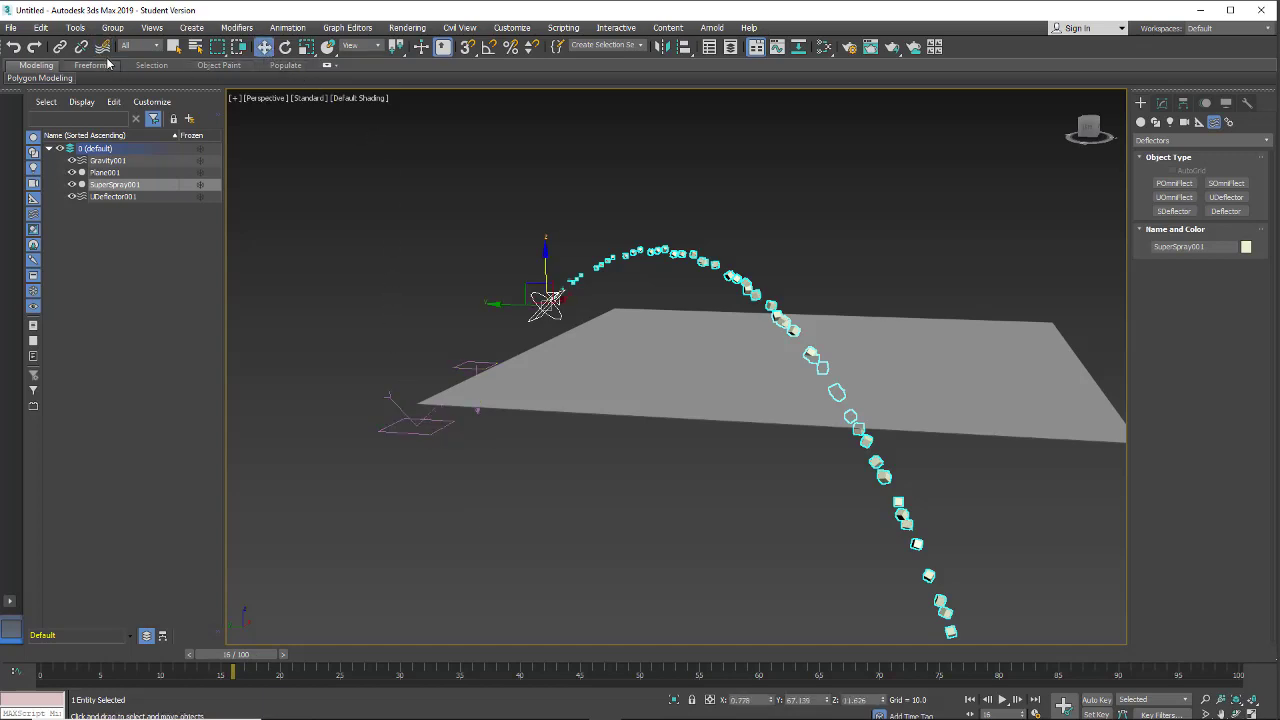
Assign the ground plane as the UDeflector's collision object and preview the bouncing particles at frame 25.
{"action": "left_click", "coordinate": [414, 419]}
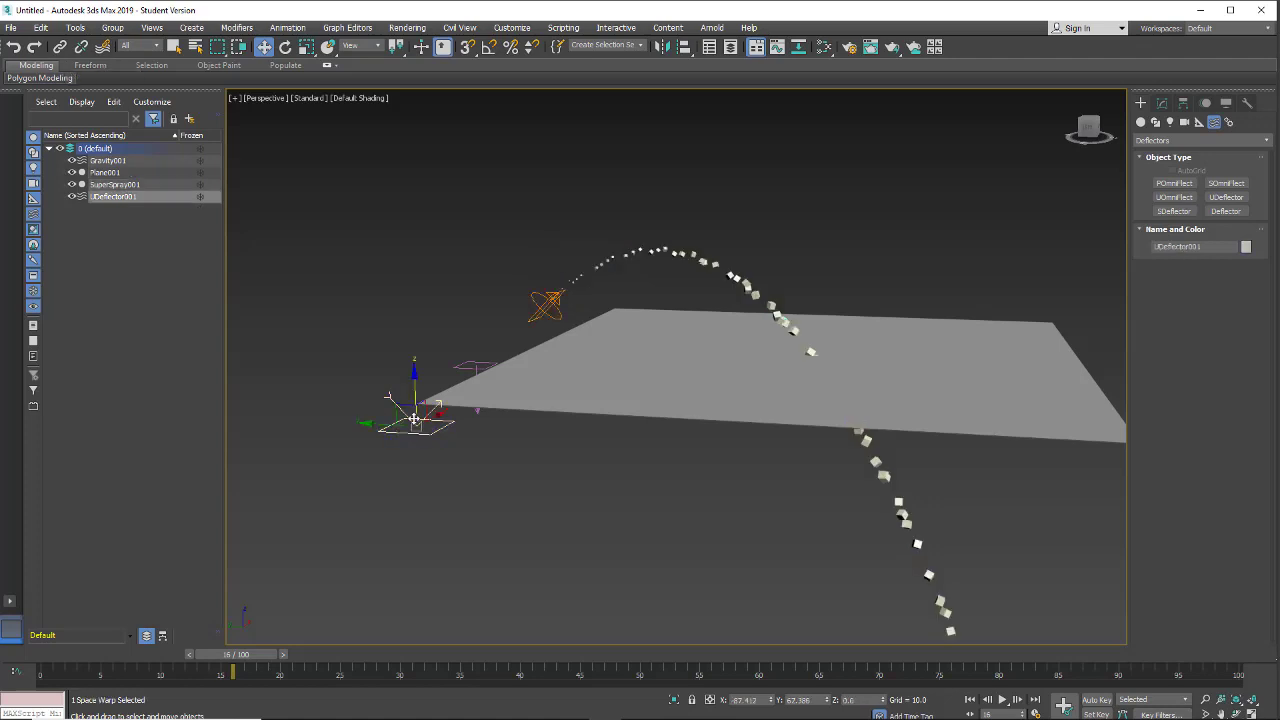
{"action": "left_click", "coordinate": [1161, 103]}
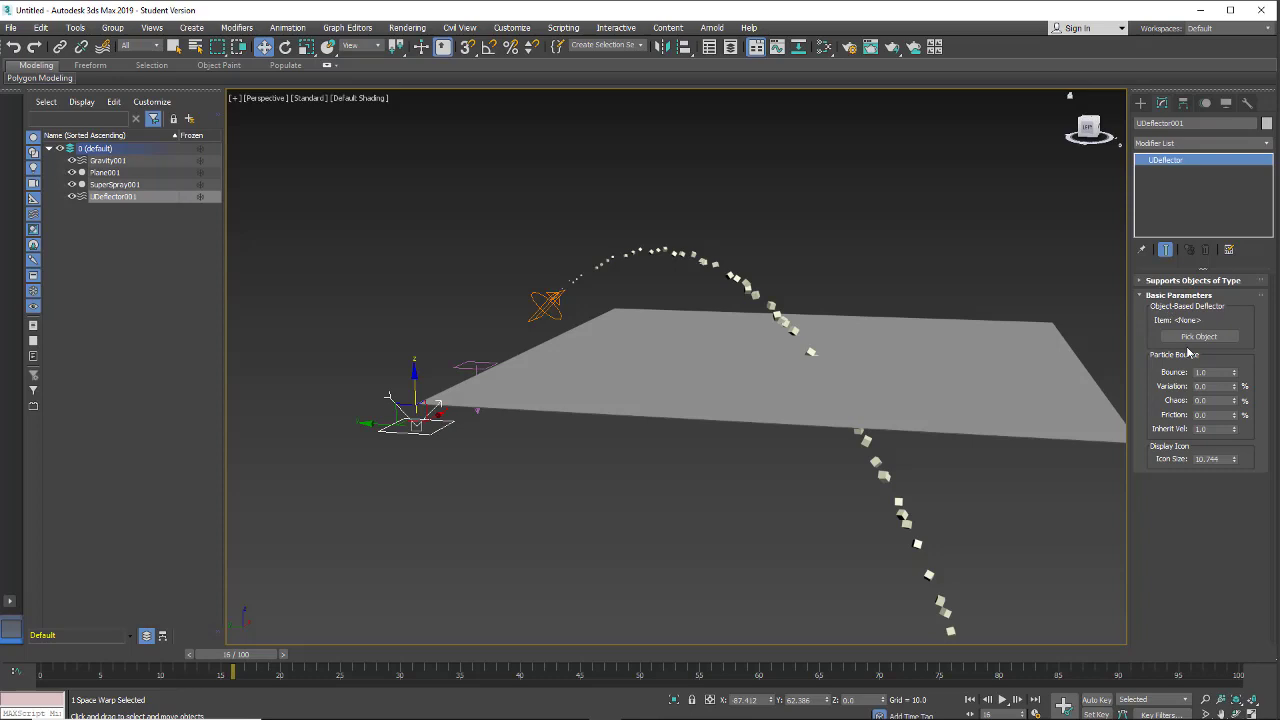
{"action": "left_click", "coordinate": [1195, 337]}
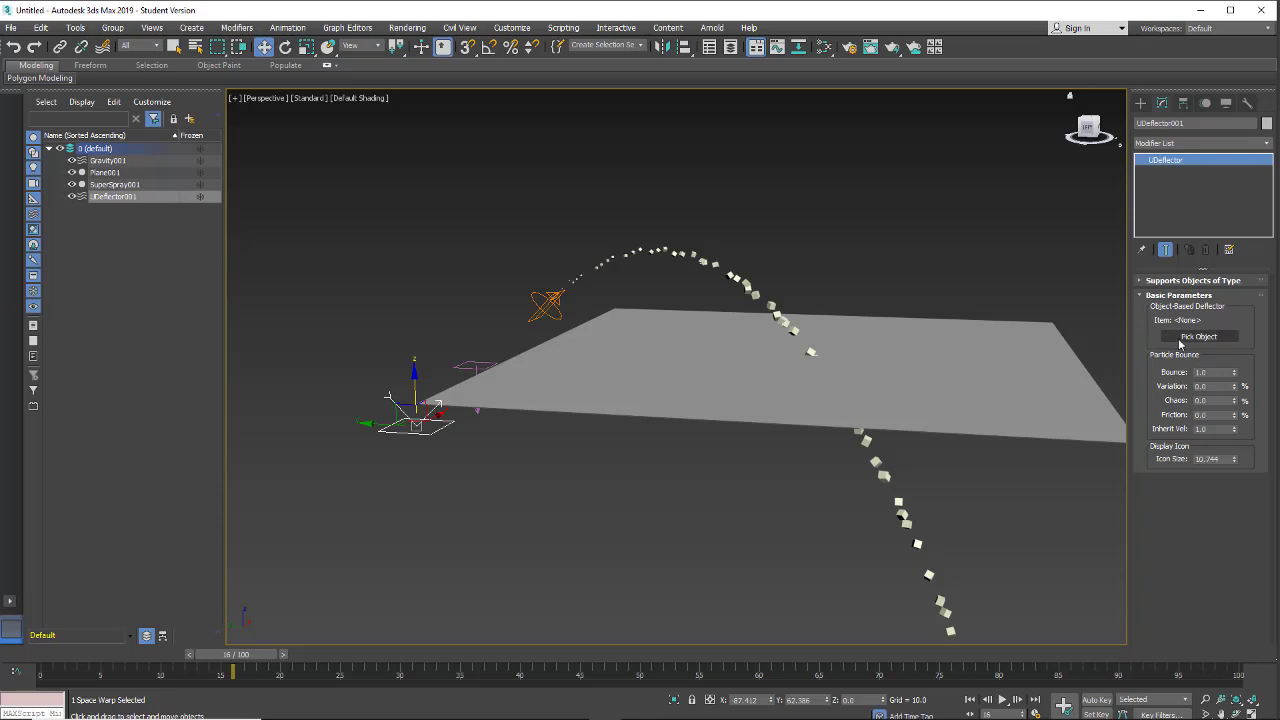
{"action": "left_click", "coordinate": [1032, 361]}
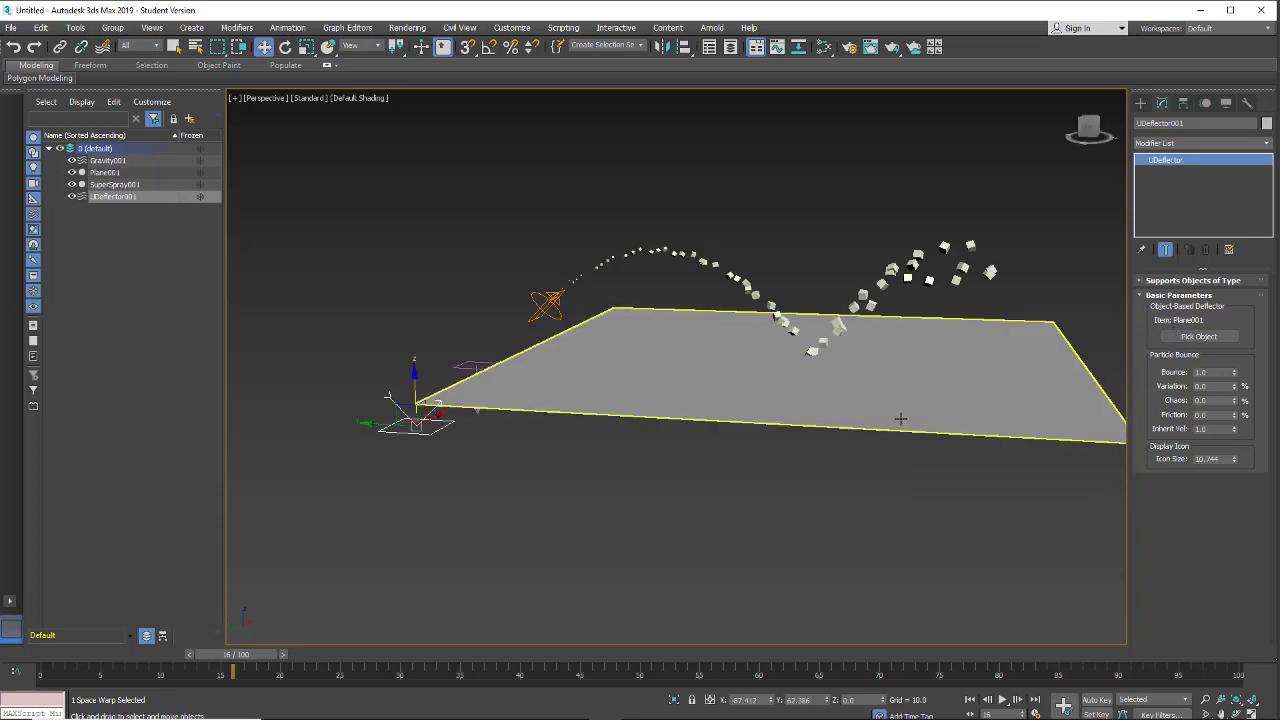
{"action": "middle_click_drag", "start_coordinate": [762, 566], "coordinate": [740, 546]}
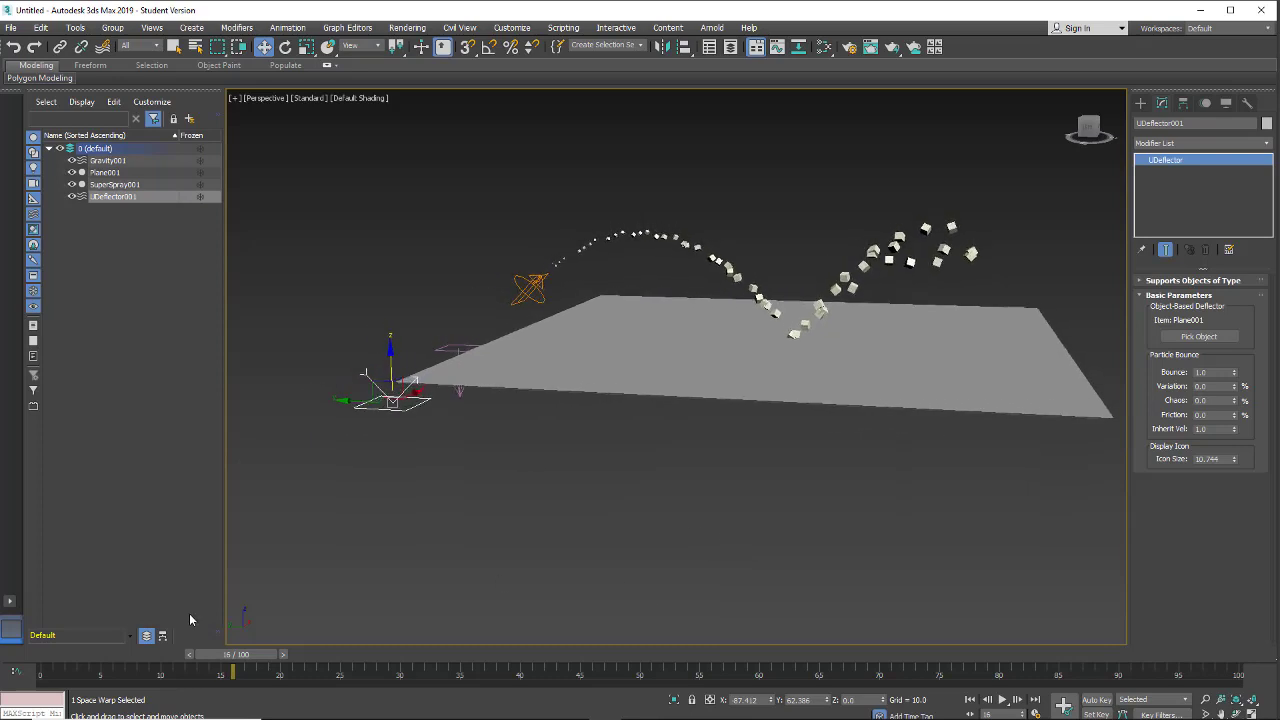
{"action": "left_click_drag", "start_coordinate": [220, 657], "coordinate": [340, 670]}
{"action": "key", "text": "w"}
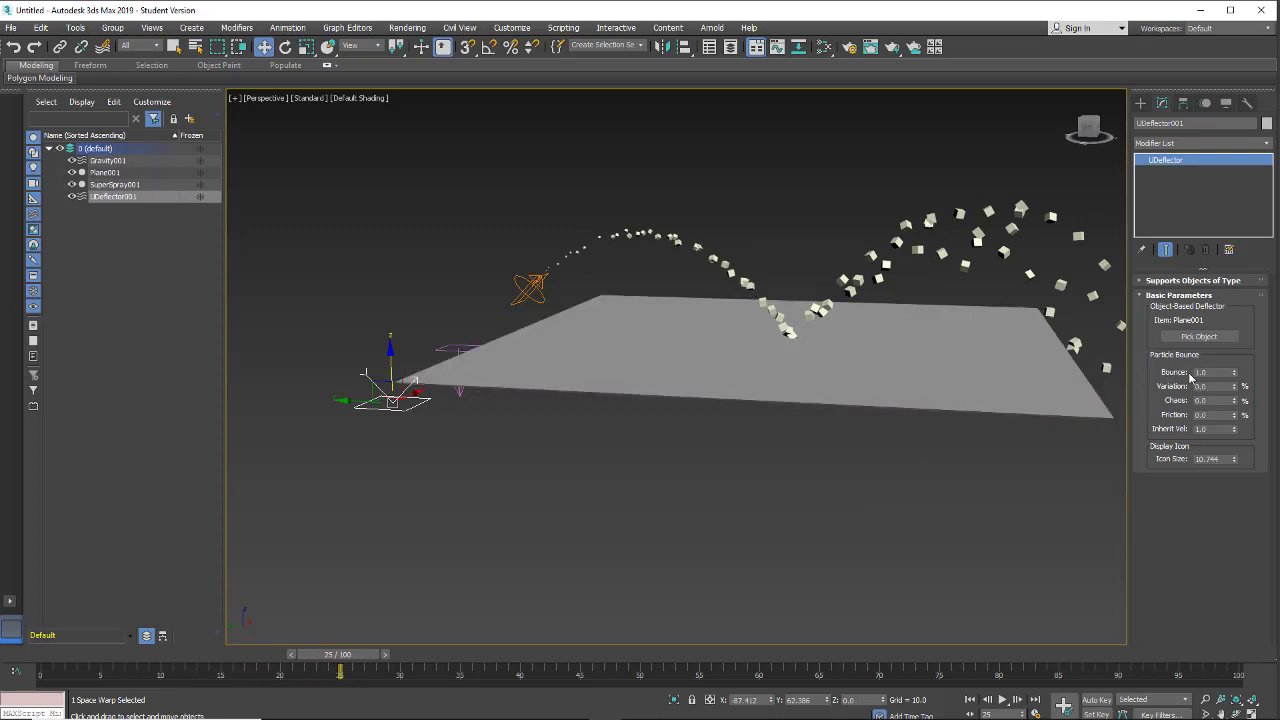
Set the UDeflector's bounce to 0.57, chaos to 58%, friction to 38% and inherited velocity to about 1.05, and return the timeline to frame 0.
{"action": "mouse_move", "coordinate": [1233, 376]}
{"action": "left_mouse_down"}
{"action": "mouse_move", "coordinate": [1231, 404]}
{"action": "mouse_move", "coordinate": [1226, 312]}
{"action": "mouse_move", "coordinate": [1226, 425]}
{"action": "mouse_move", "coordinate": [1236, 360]}
{"action": "mouse_move", "coordinate": [1235, 413]}
{"action": "mouse_move", "coordinate": [1233, 390]}
{"action": "left_mouse_up"}
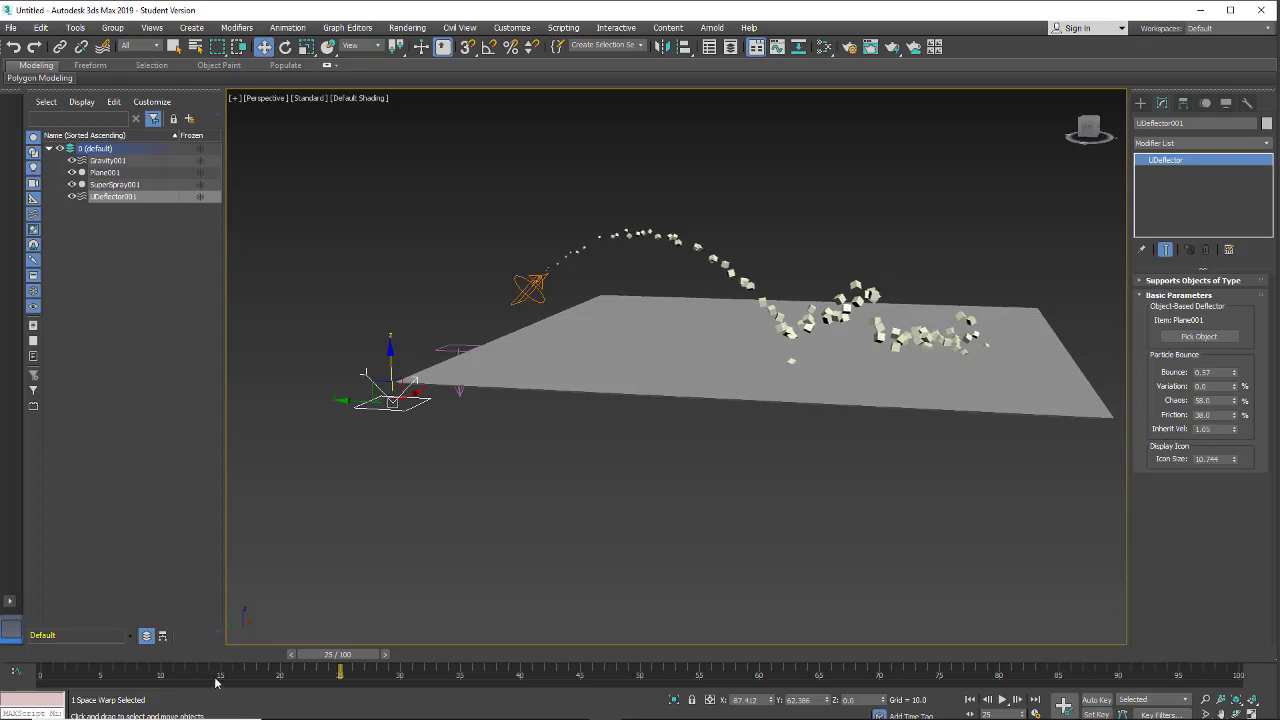
{"action": "left_click_drag", "start_coordinate": [305, 652], "coordinate": [15, 654]}
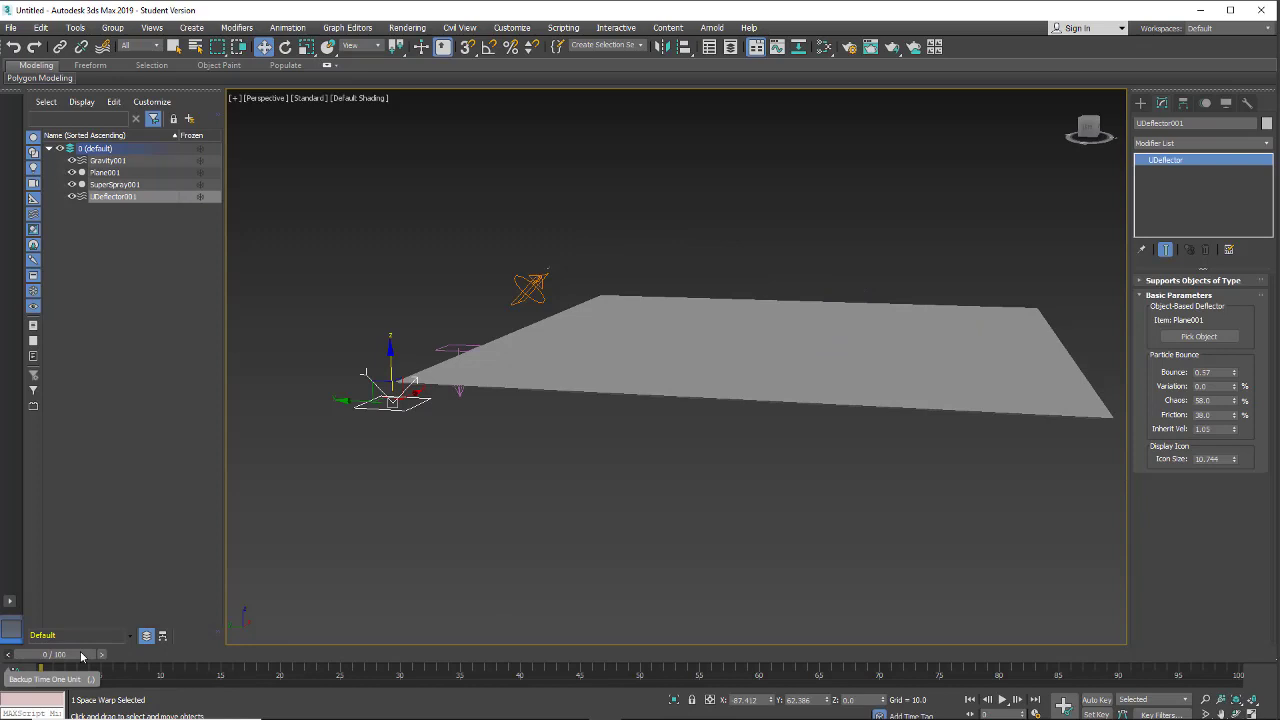
Play the animation, stop it at frame 82 and examine how the cubes rest on the plane from above and edge-on.
{"action": "left_click", "coordinate": [1001, 700]}
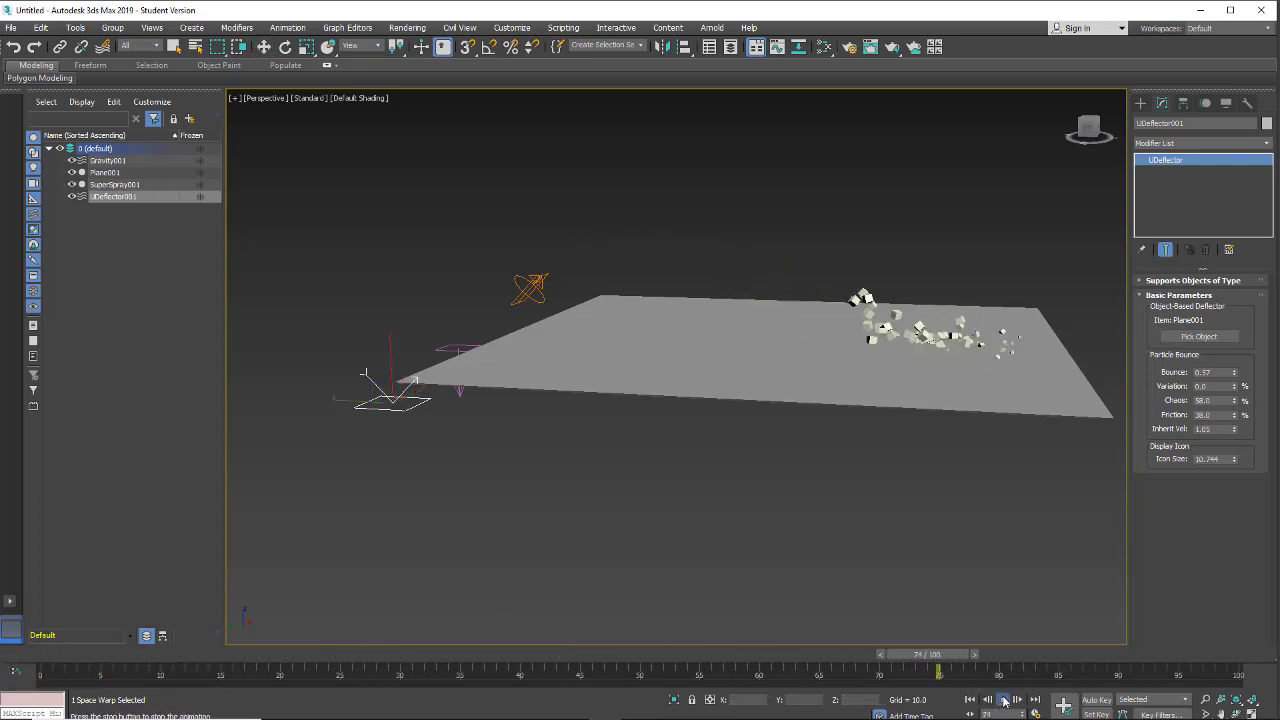
{"action": "left_click", "coordinate": [1004, 701]}
{"action": "key", "text": "w"}
{"action": "left_click", "coordinate": [900, 350]}
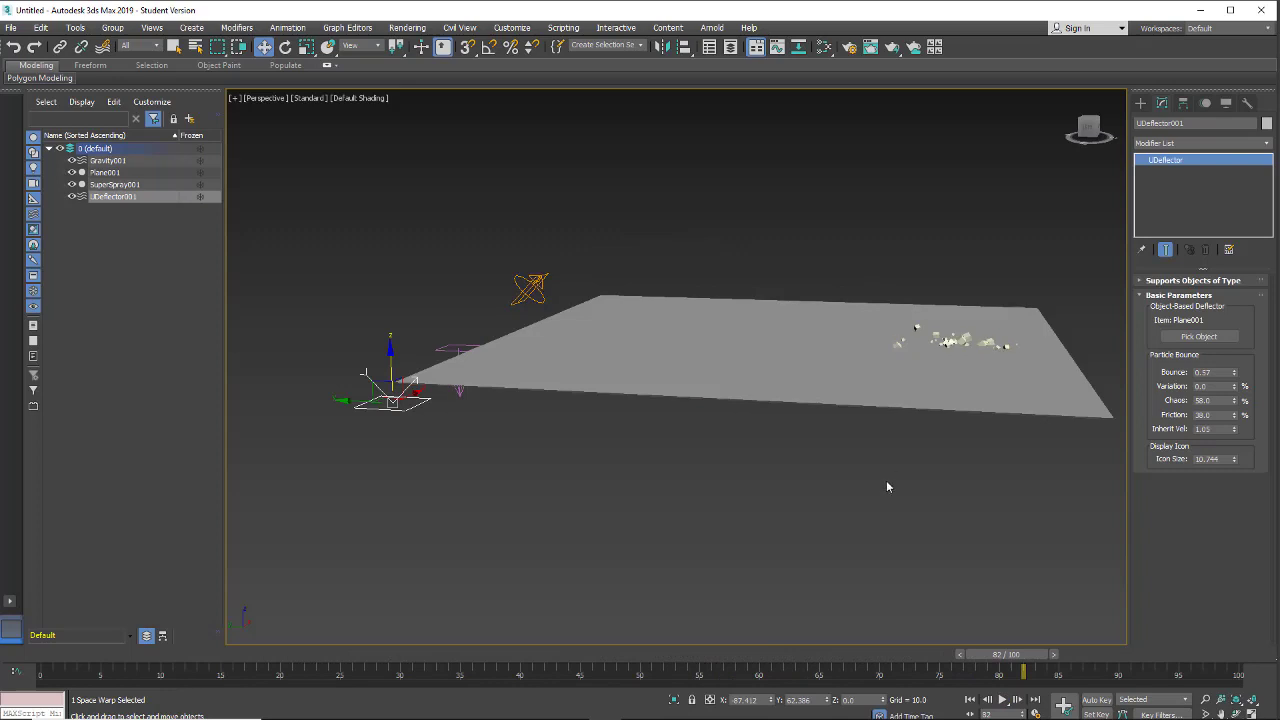
{"action": "middle_click_drag", "start_coordinate": [884, 515], "coordinate": [860, 560], "text": "alt"}
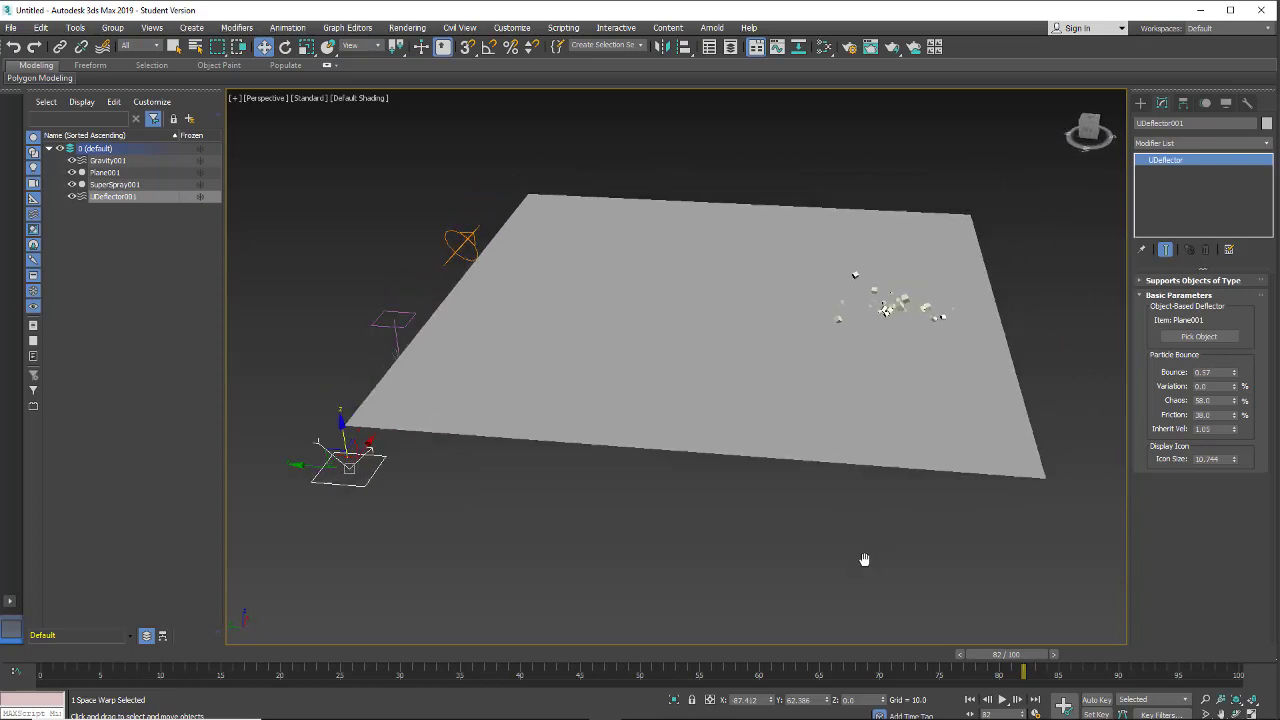
{"action": "scroll", "coordinate": [820, 385], "scroll_direction": "up", "scroll_amount": 5}
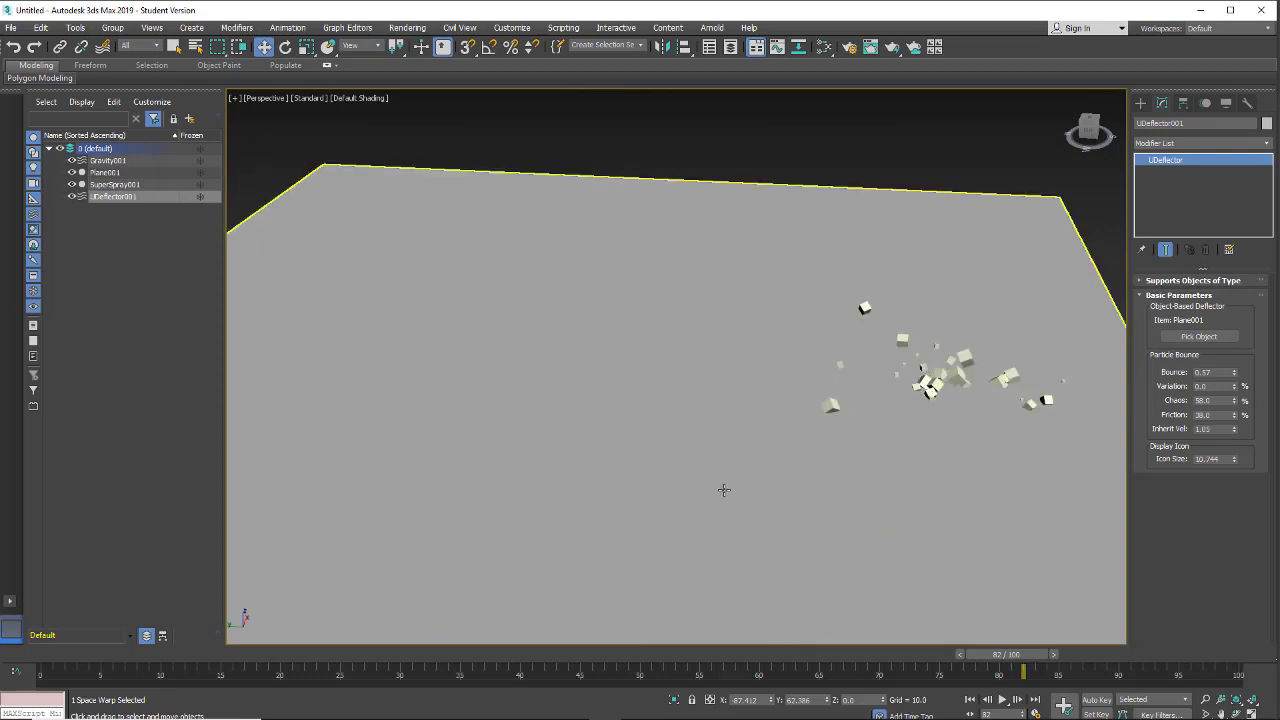
{"action": "scroll", "coordinate": [714, 481], "scroll_direction": "down", "scroll_amount": 4}
{"action": "middle_click_drag", "start_coordinate": [649, 484], "coordinate": [683, 386]}
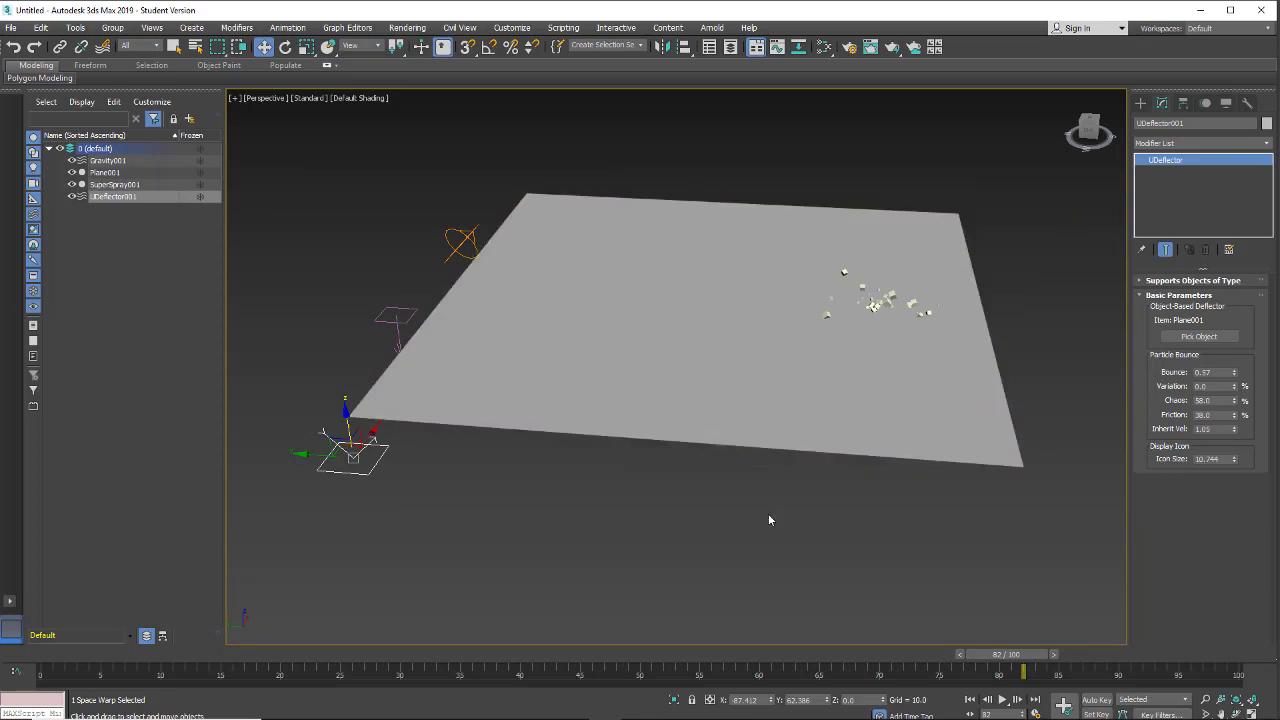
{"action": "middle_click_drag", "start_coordinate": [768, 512], "coordinate": [772, 471], "text": "alt"}
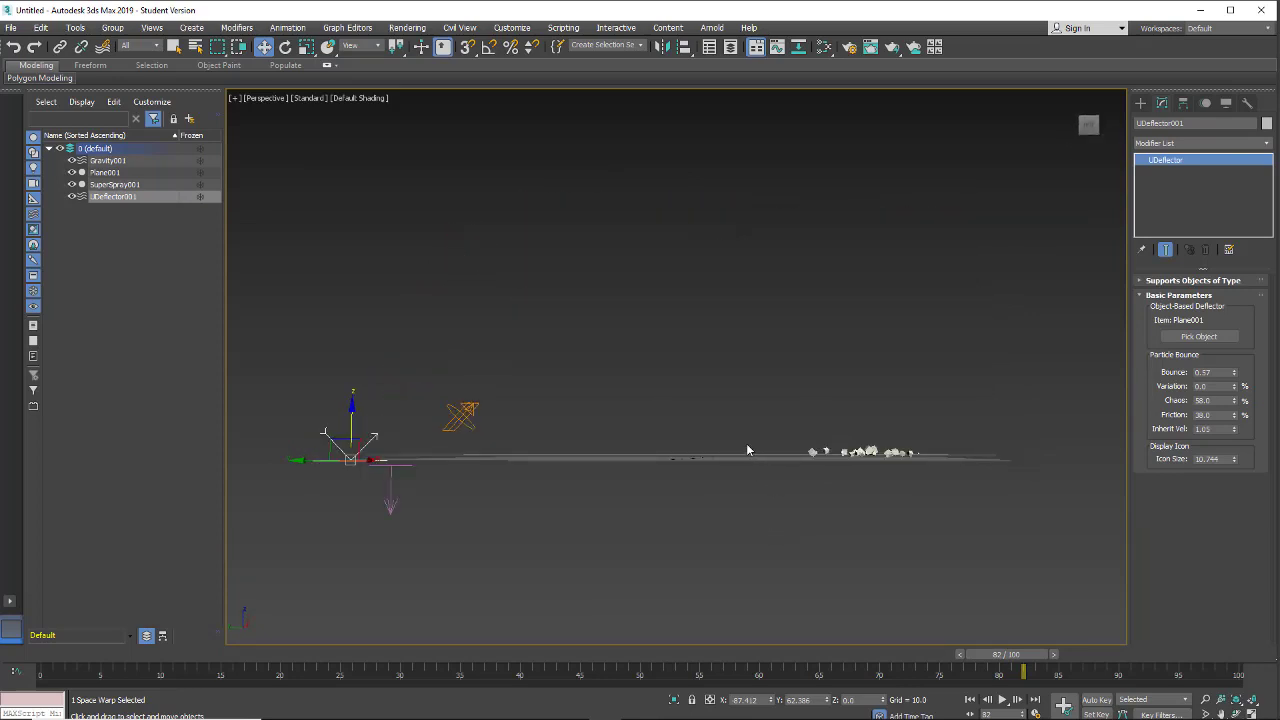
{"action": "middle_click_drag", "start_coordinate": [800, 517], "coordinate": [775, 560], "text": "alt"}
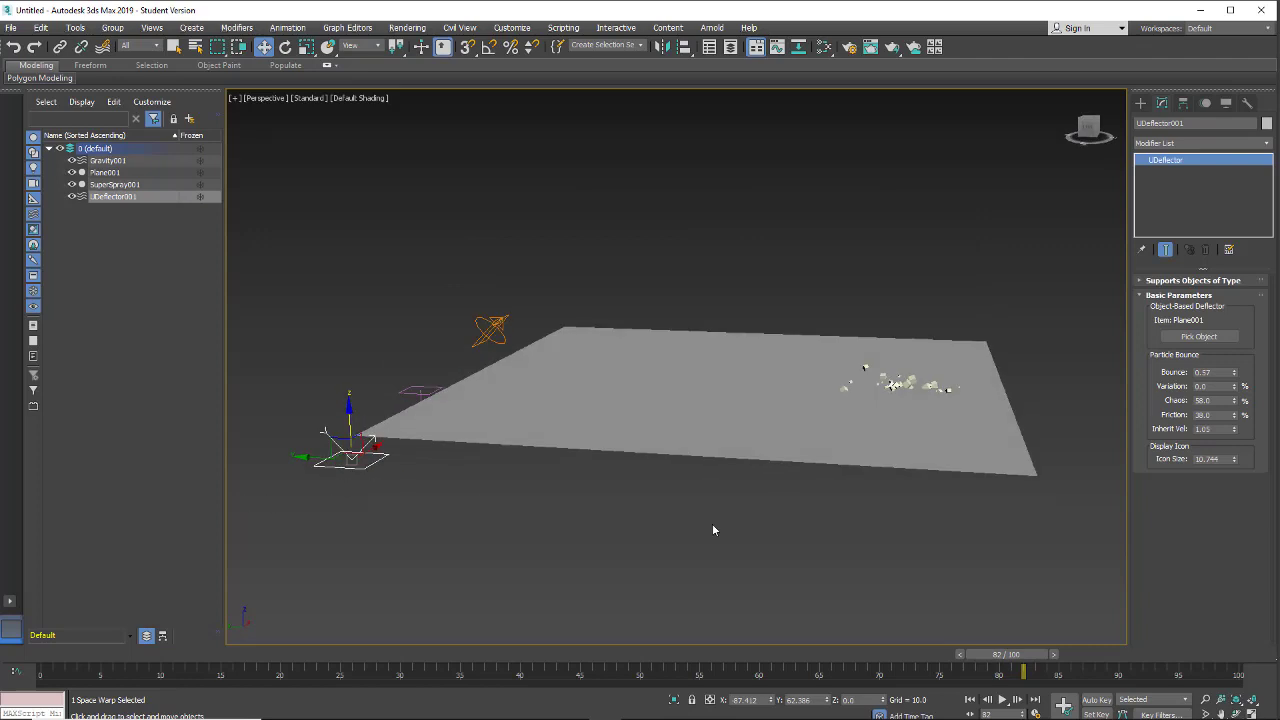